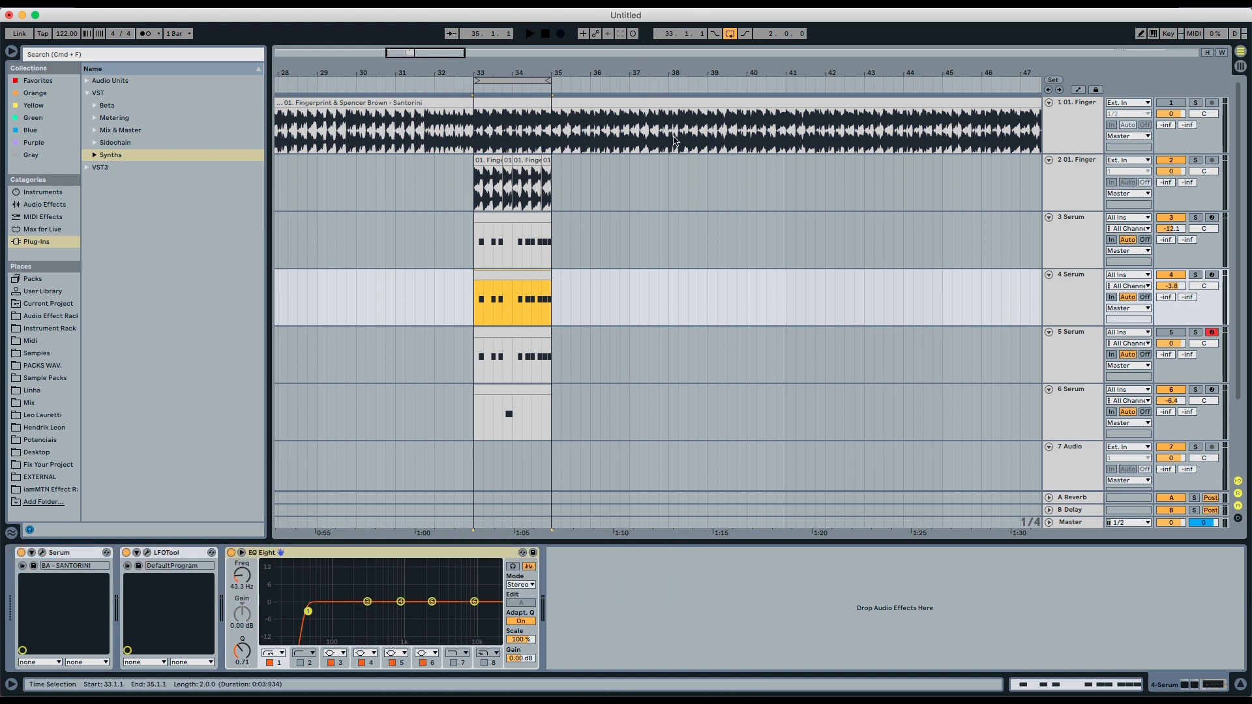
- Play the loop while toggling solo between the original sample and the remake to compare them
key("space")
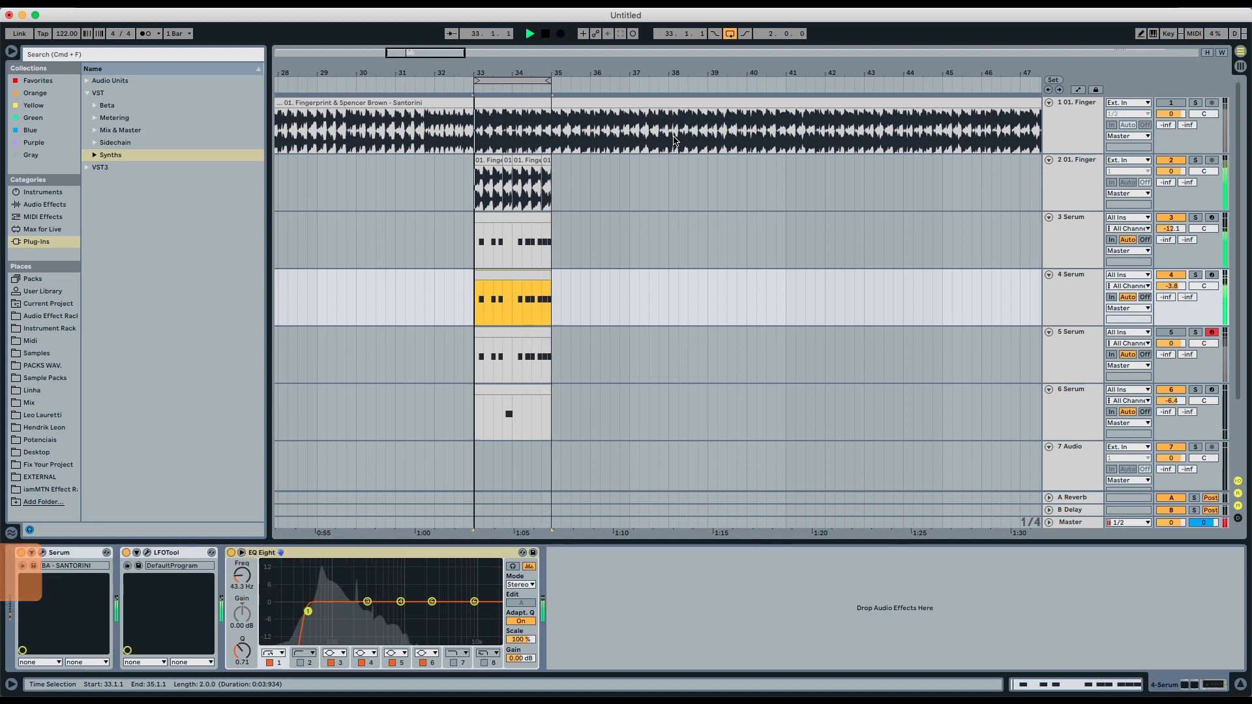
key("space")
key("s")
key("space")
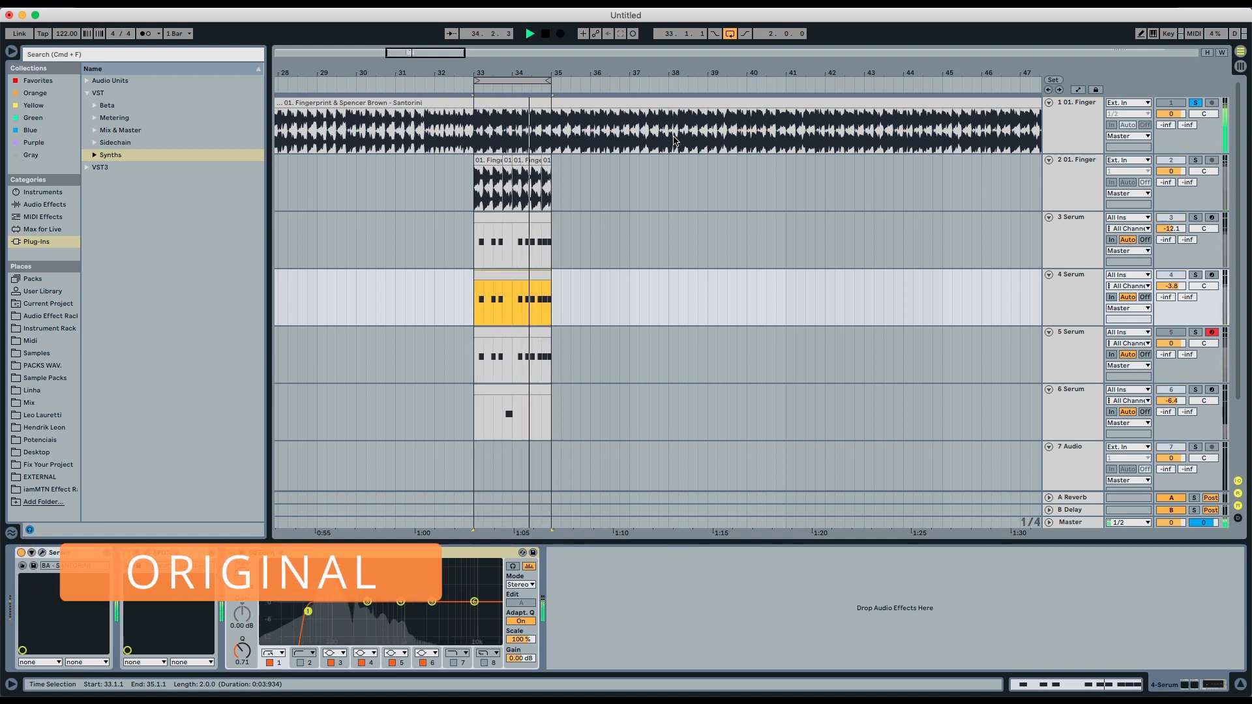
key("s")
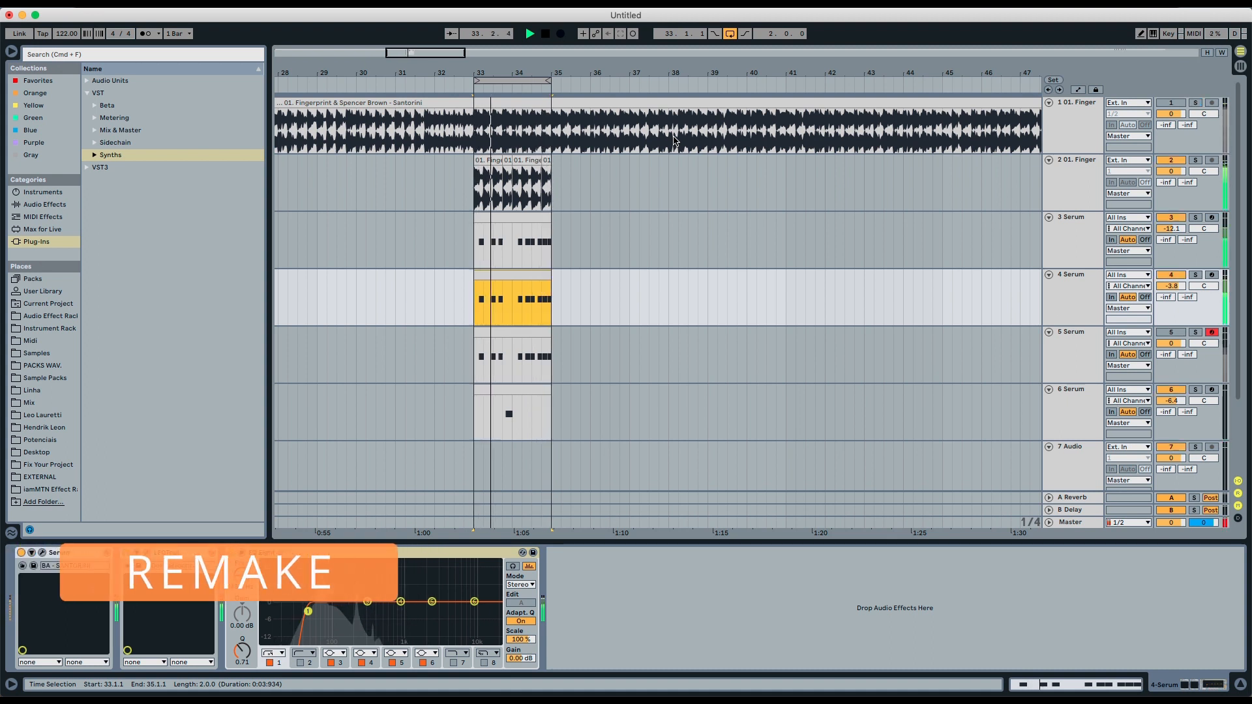
key("s")
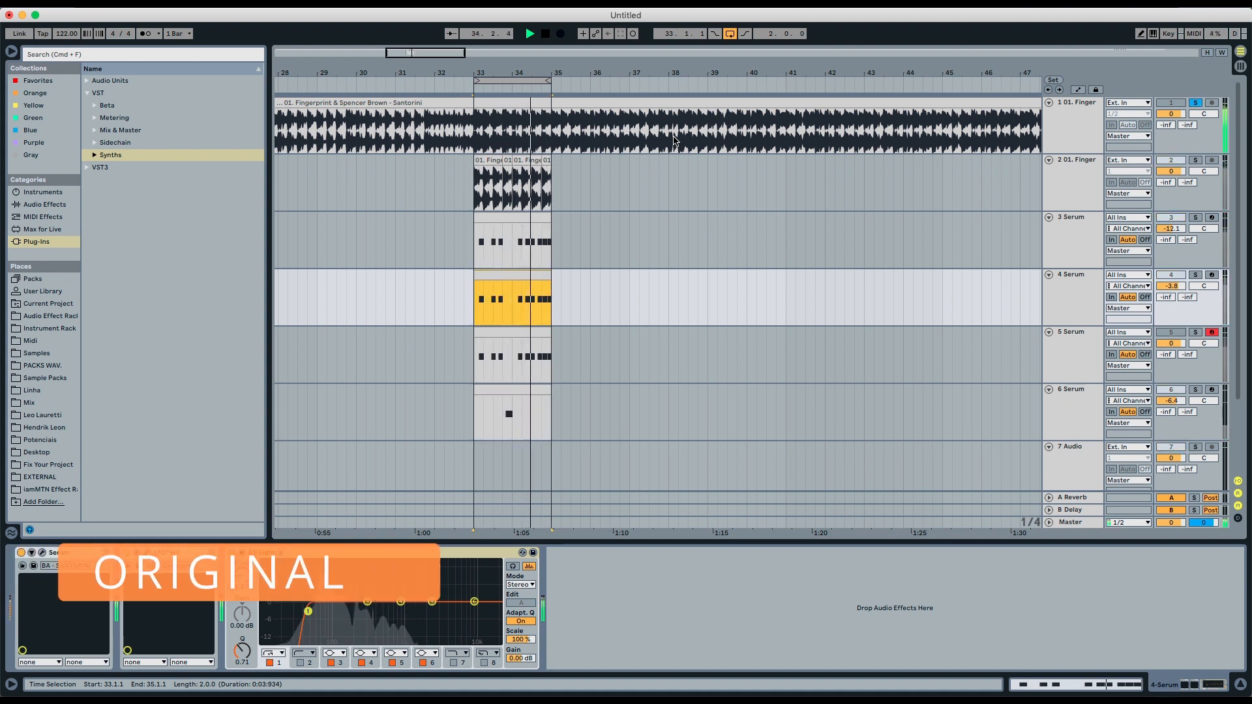
key("s")
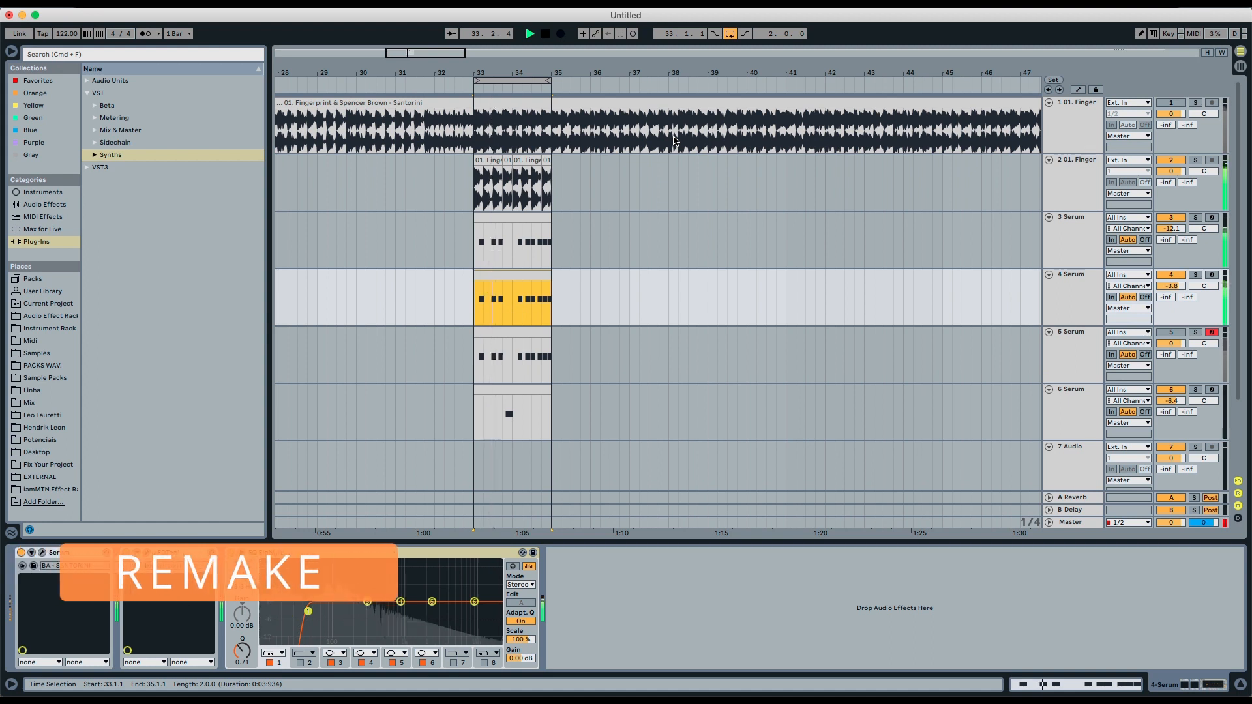
key("s")
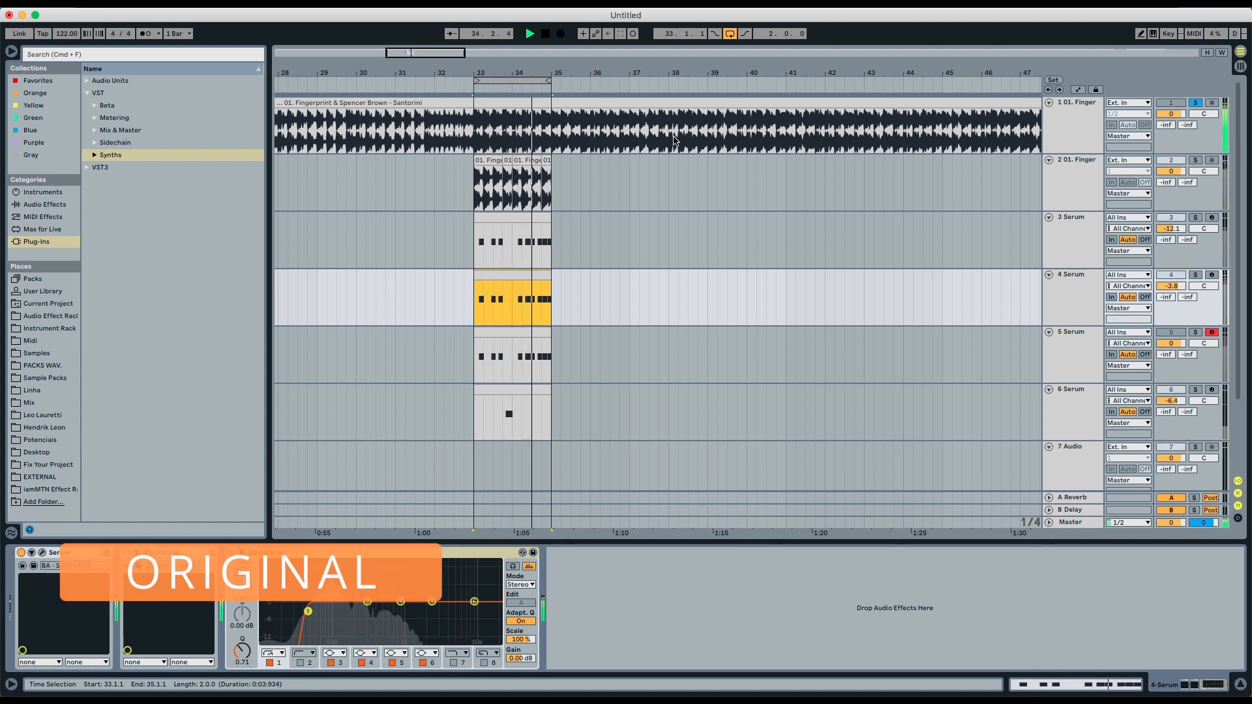
key("s")
key("space")
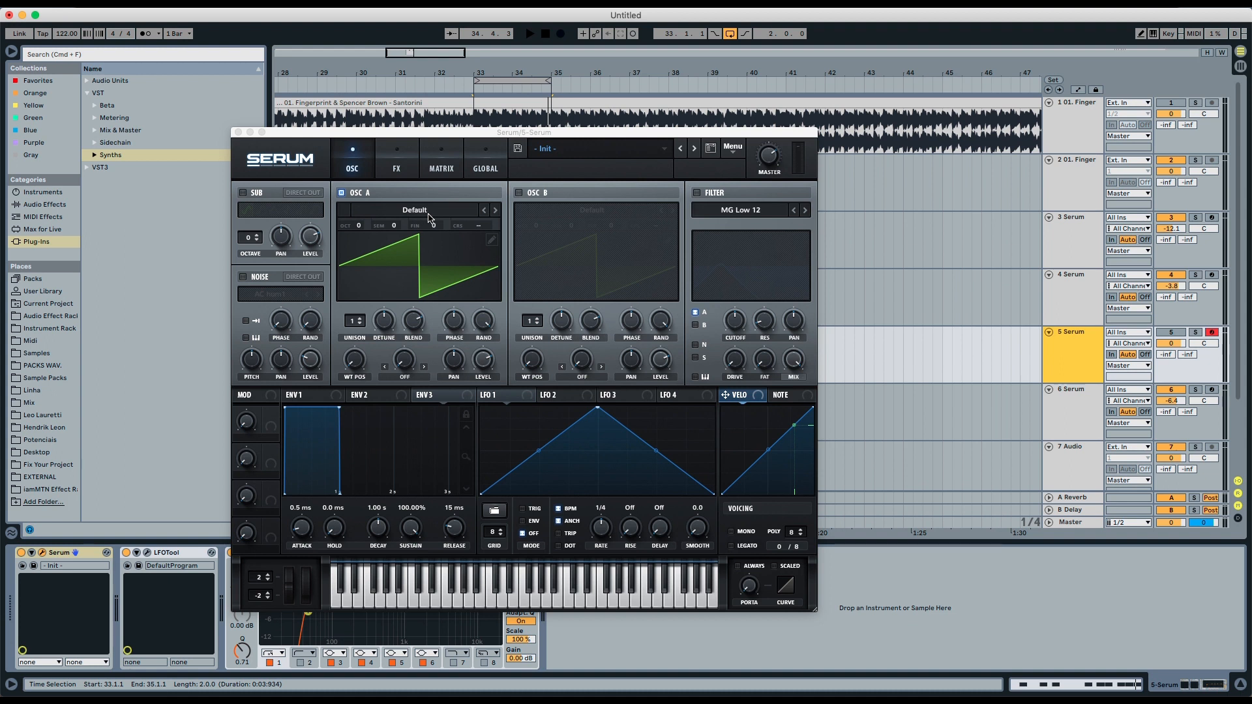
- Load the Analog Basic Shapes wavetable into OSC A
left_click(428, 217)
mouse_move(403, 236)
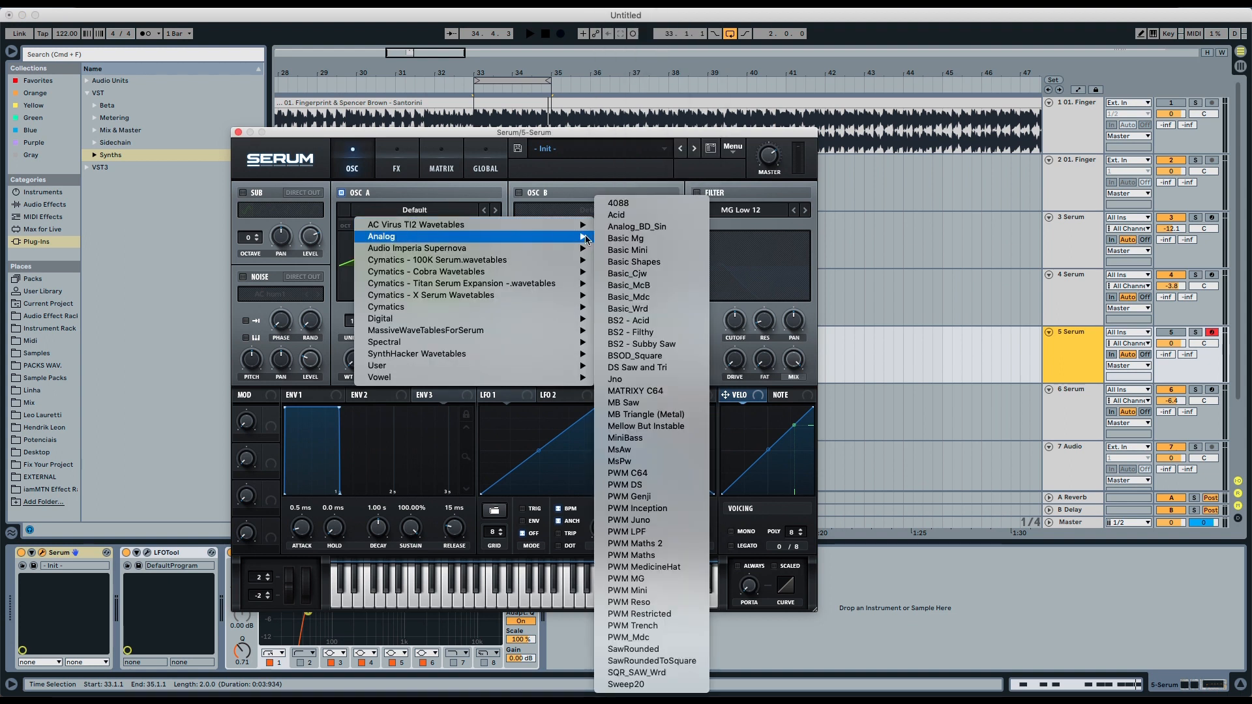
left_click(650, 263)
- Enable OSC B and load the Analog Basic Shapes wavetable into it
left_click(519, 193)
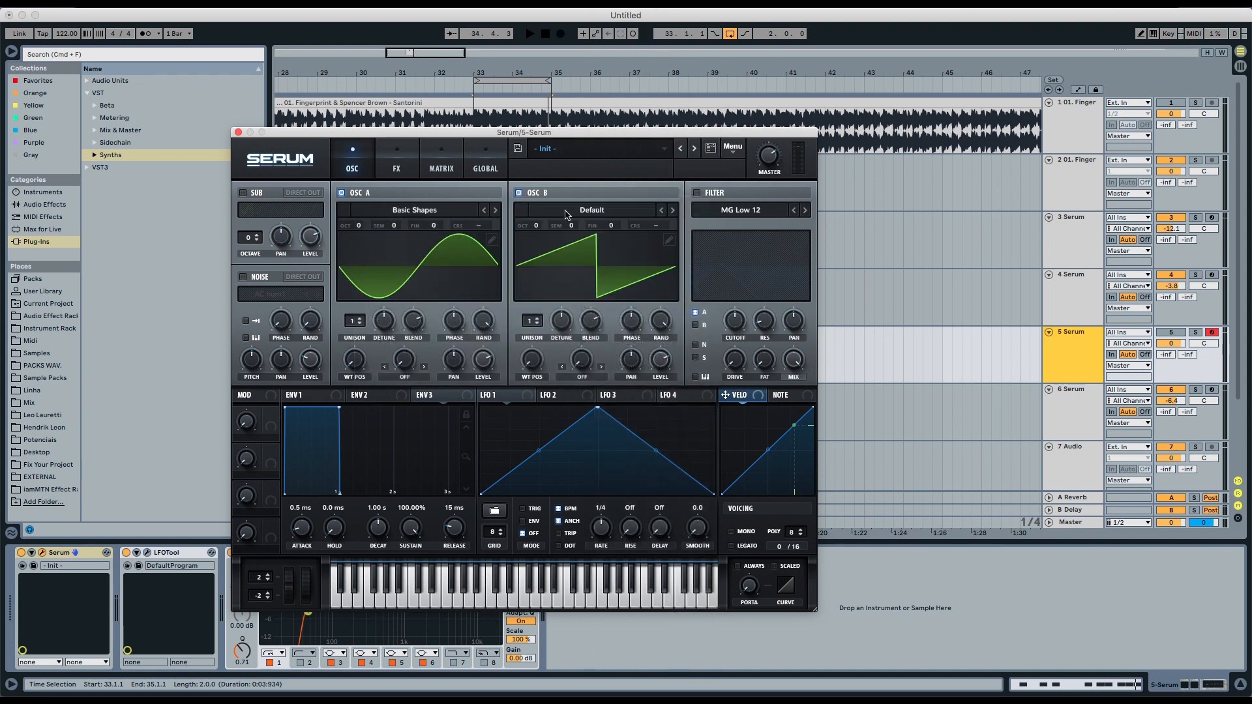
left_click(577, 215)
mouse_move(595, 242)
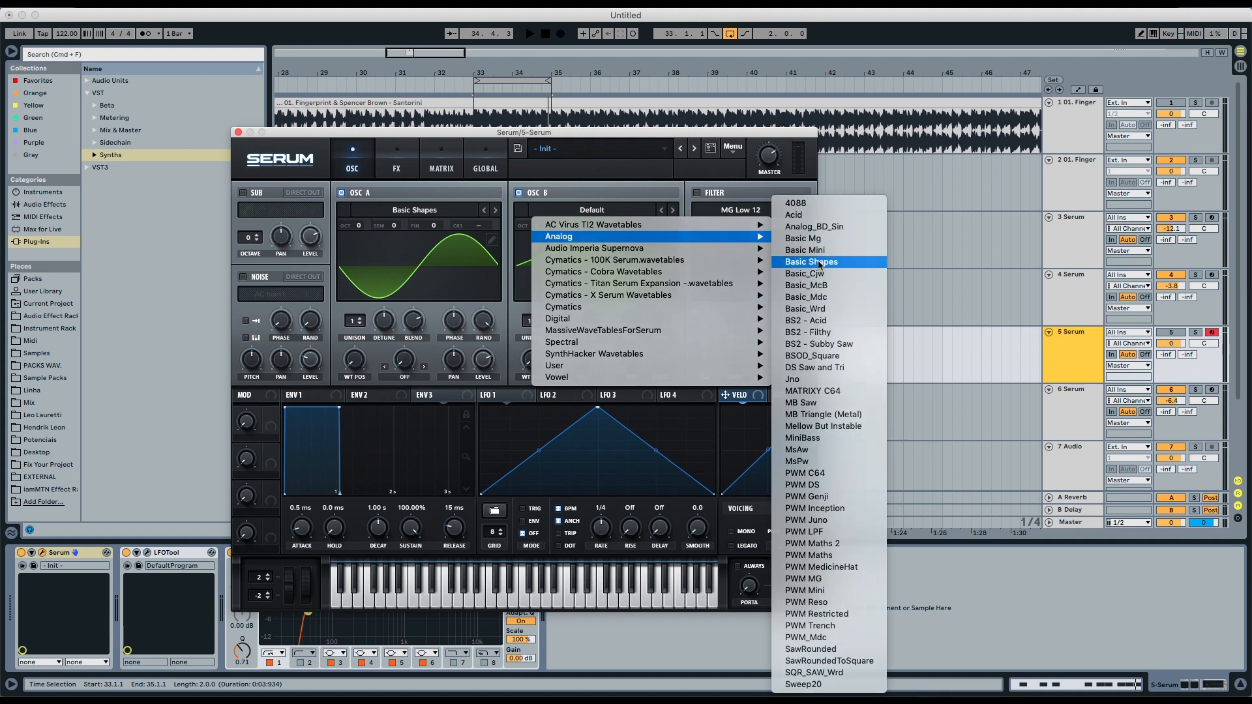
left_click(789, 262)
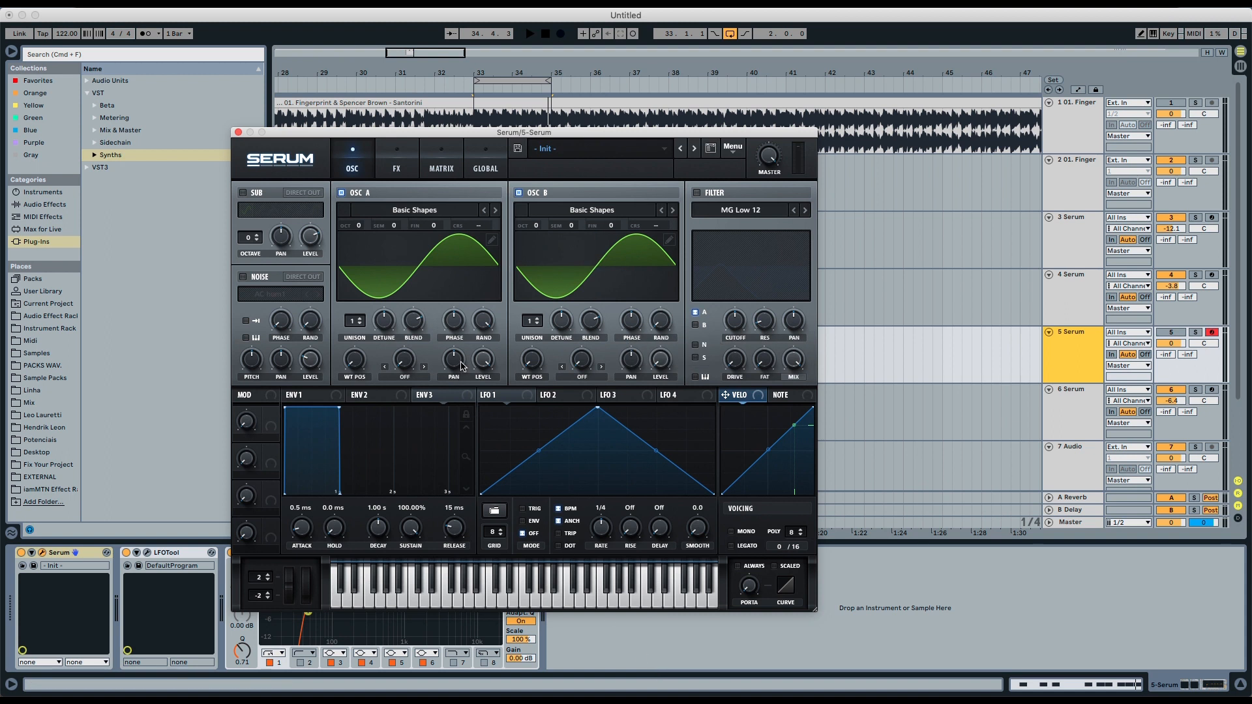
- Set OSC A's warp mode to FM (From B) and raise its warp amount
left_click(410, 382)
left_click(416, 604)
left_click_drag(407, 363, 405, 333)
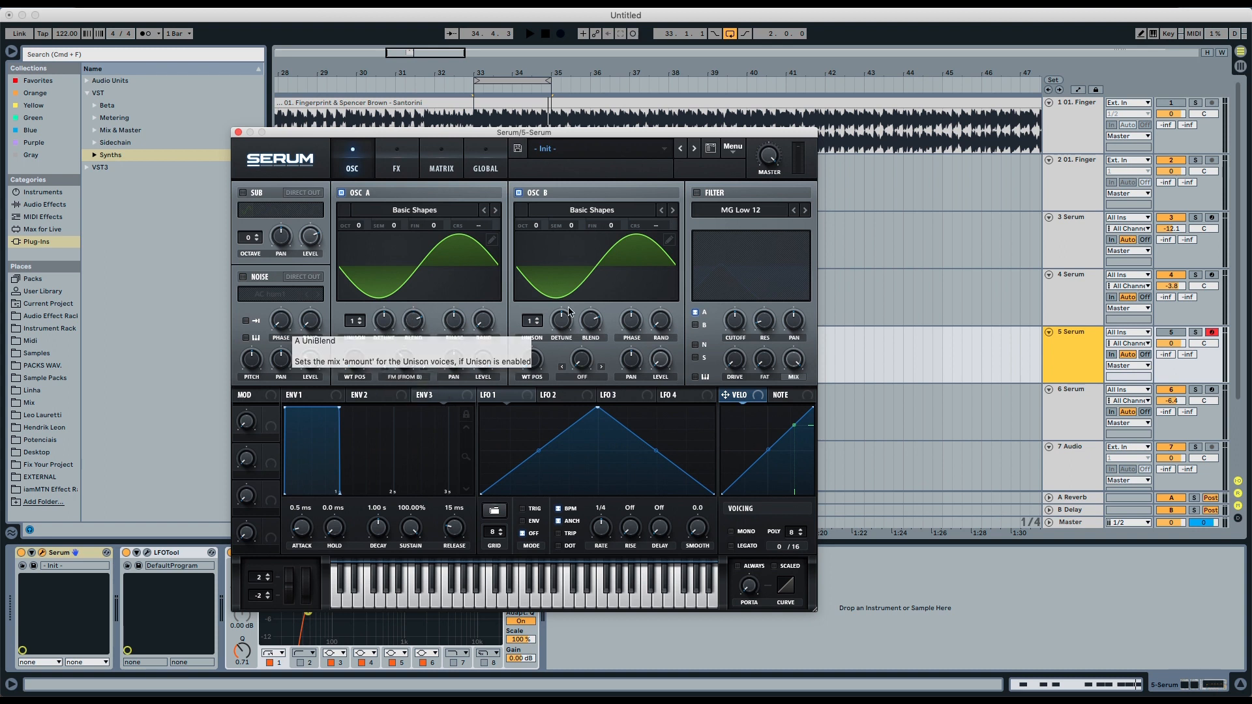
- Solo the 5 Serum track and play the loop to audition the sound
left_click(1194, 332)
key("space")
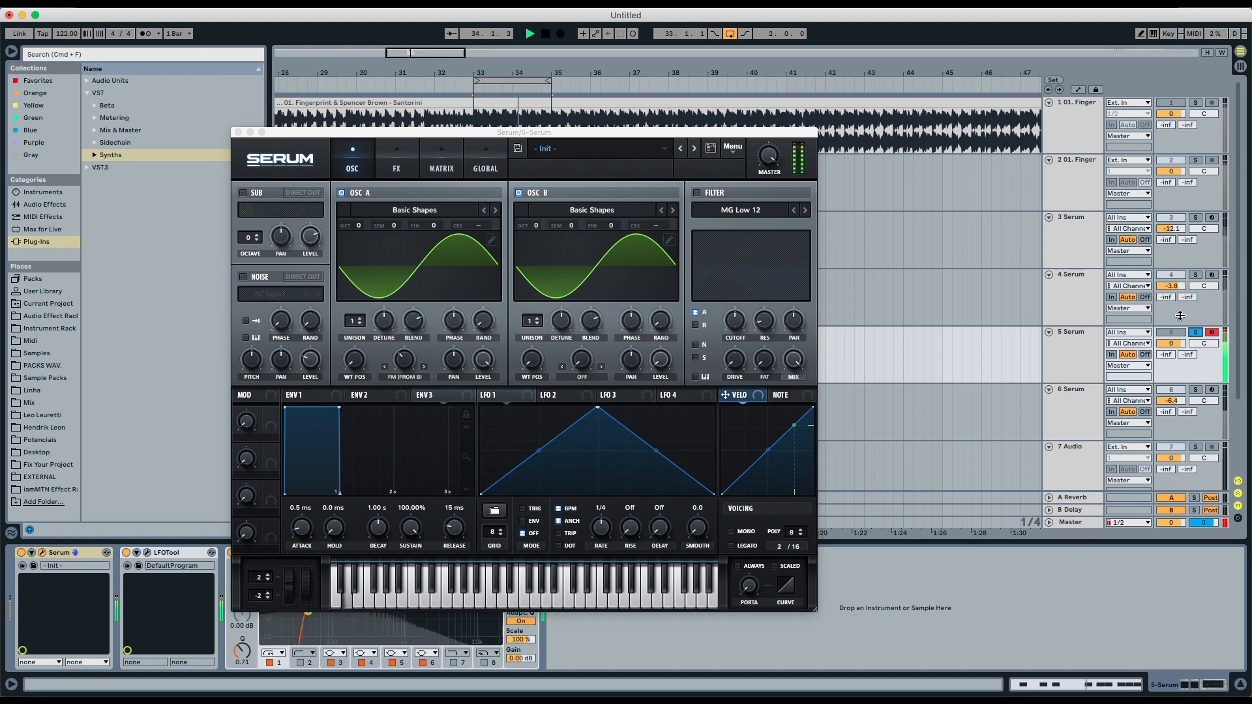
key("space")
- Enable the filter and set its type to Band 24
left_click(765, 222)
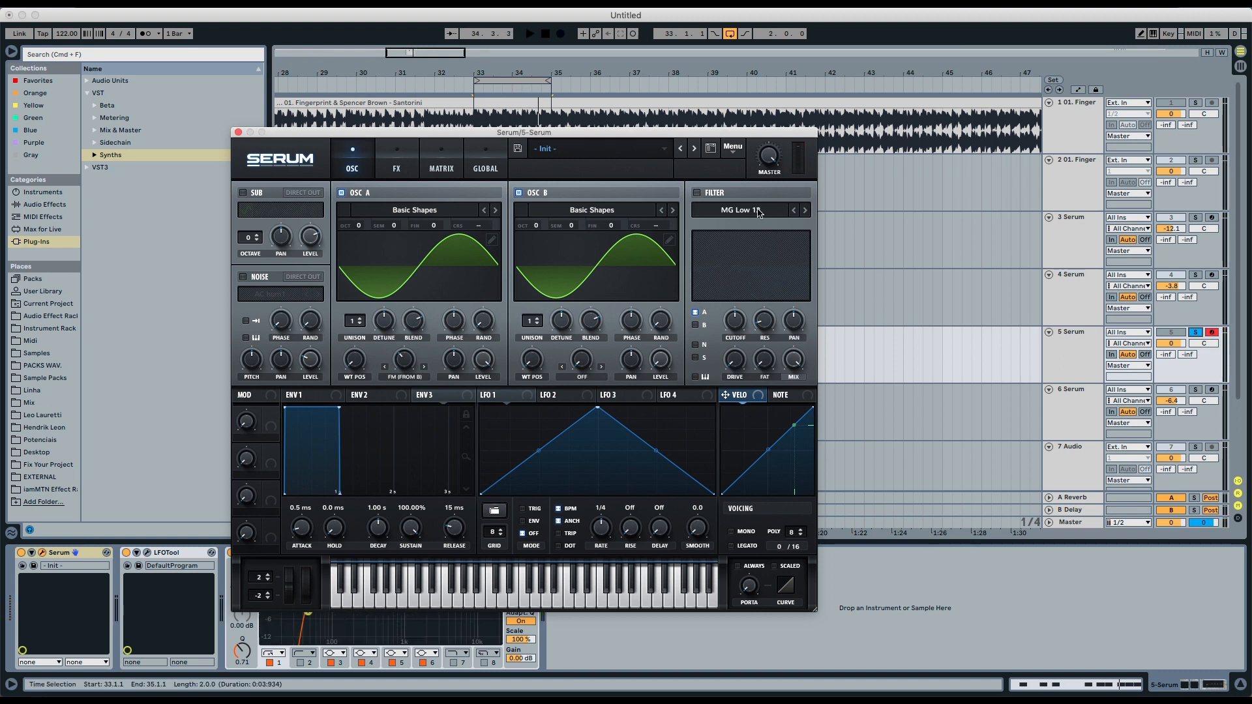
left_click(697, 193)
left_click(717, 210)
mouse_move(723, 224)
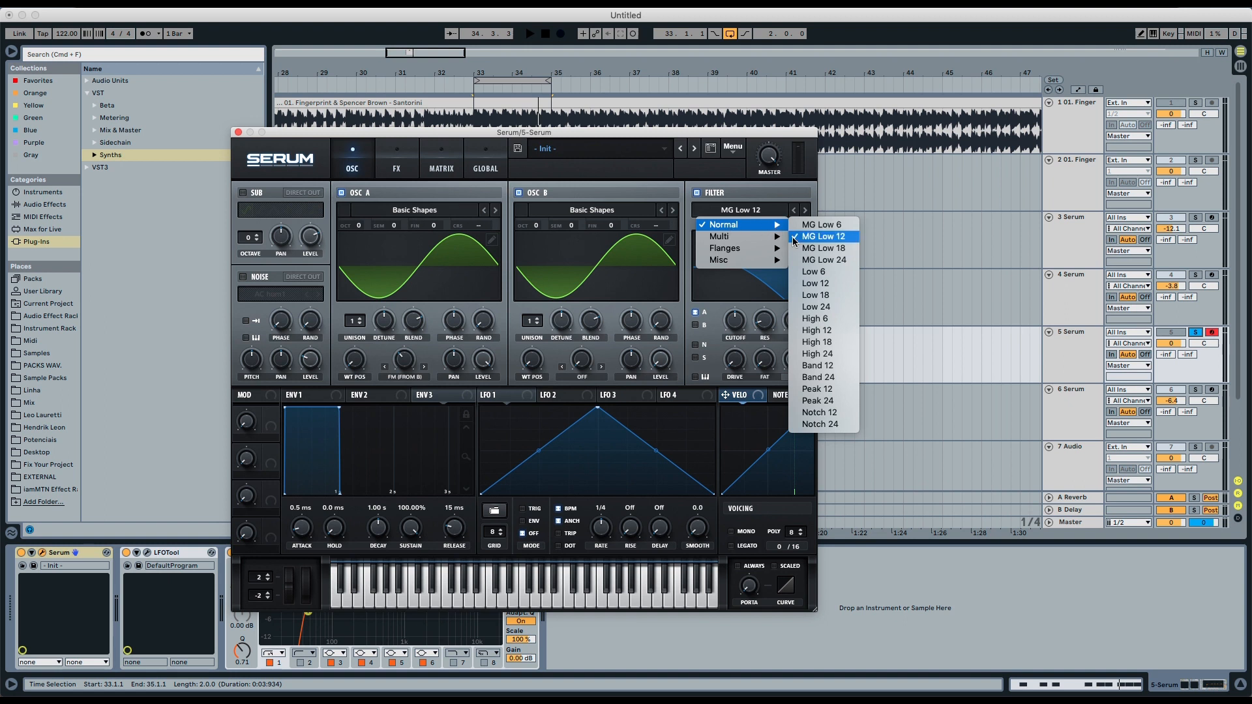
left_click(818, 377)
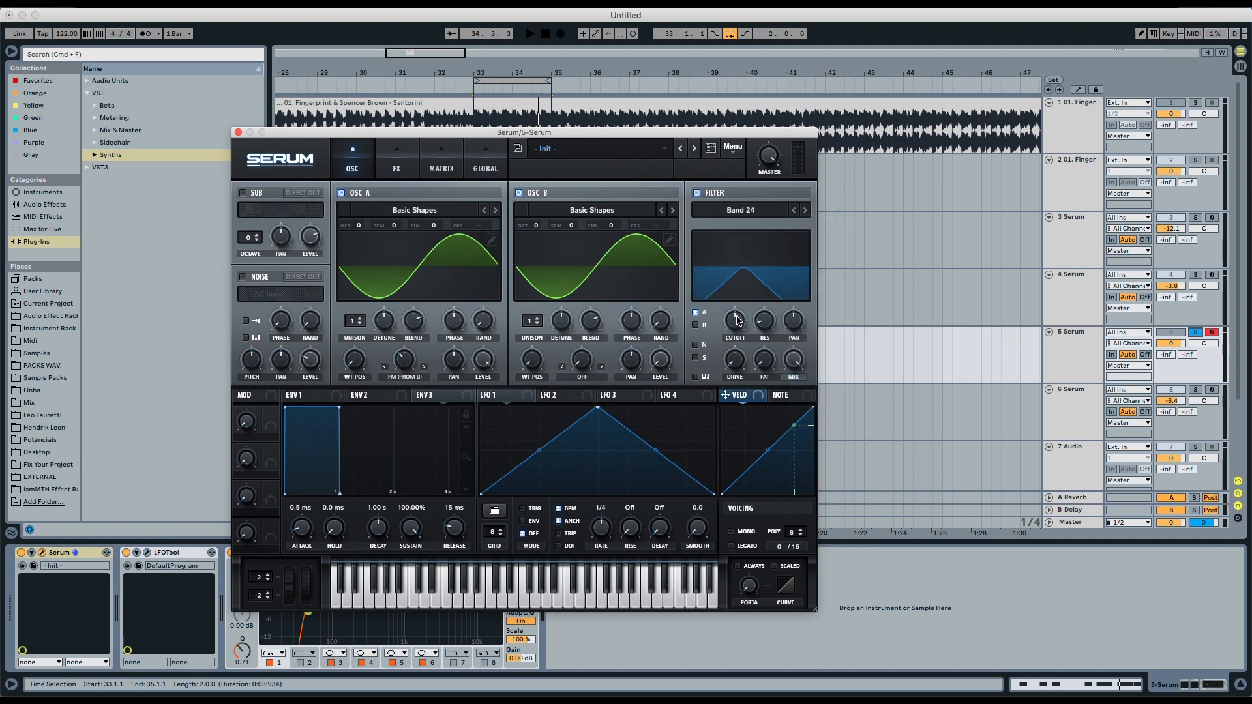
- Lower the filter cutoff to about 110 Hz, nudge the resonance up, and increase the filter drive
left_click_drag(736, 319, 735, 342)
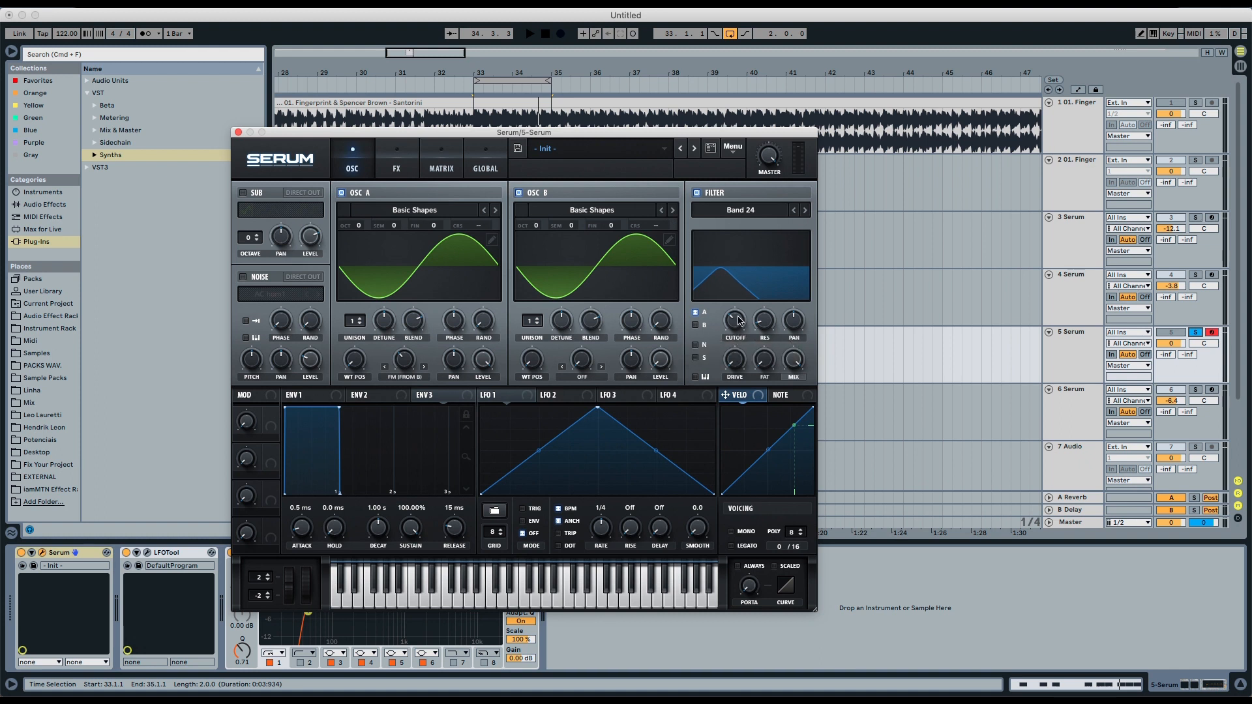
left_click_drag(738, 317, 738, 317)
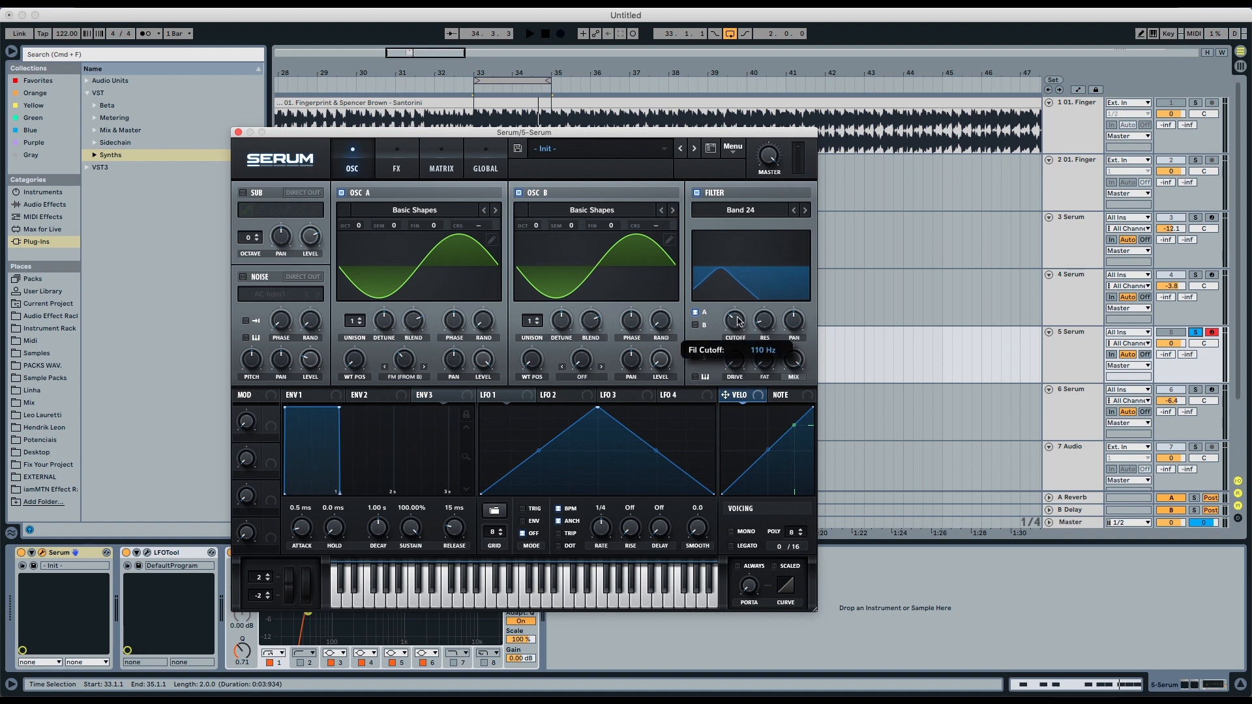
mouse_move(760, 324)
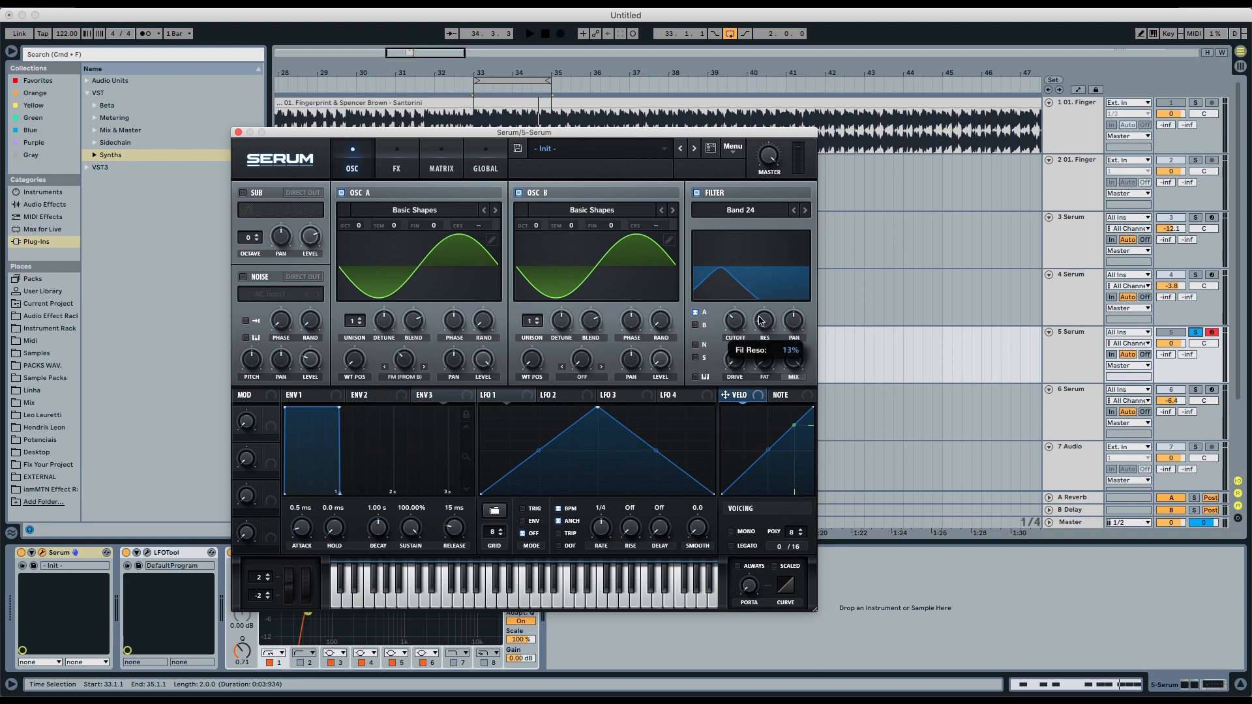
left_click_drag(759, 315, 761, 309)
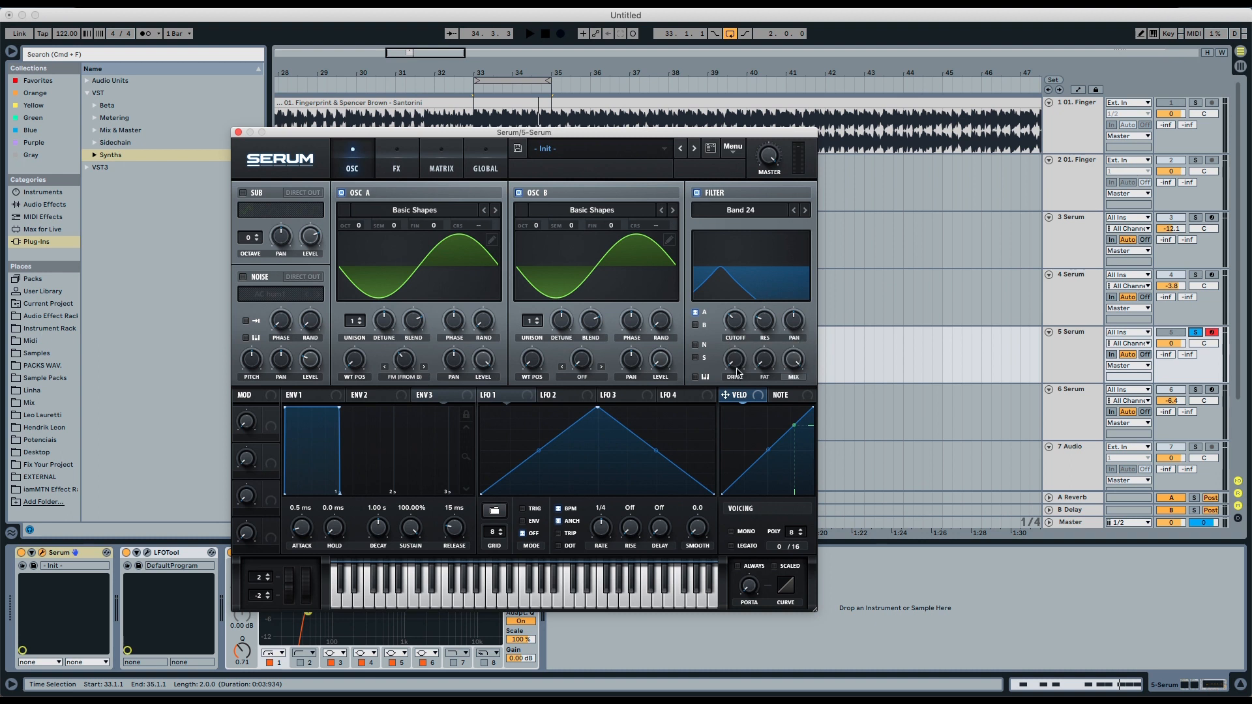
left_click_drag(738, 367, 737, 352)
- Play the loop and switch solo between the 4 Serum and 5 Serum tracks to compare
key("space")
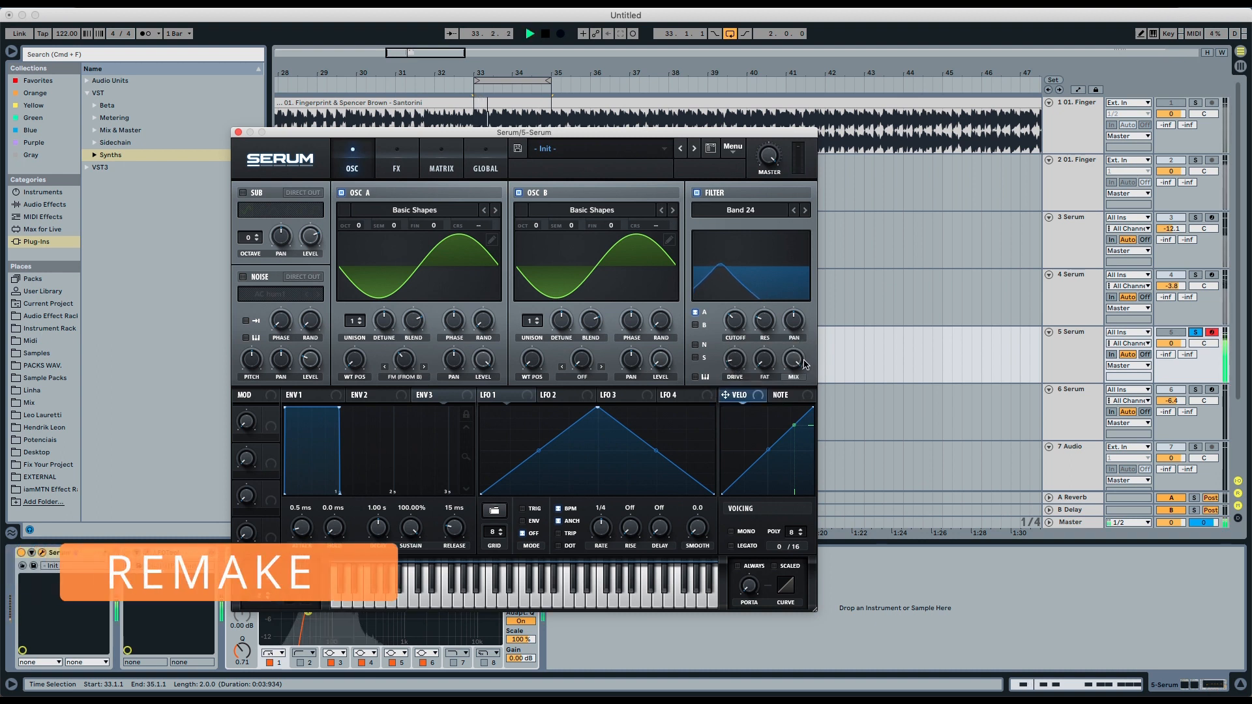
left_click(1194, 275)
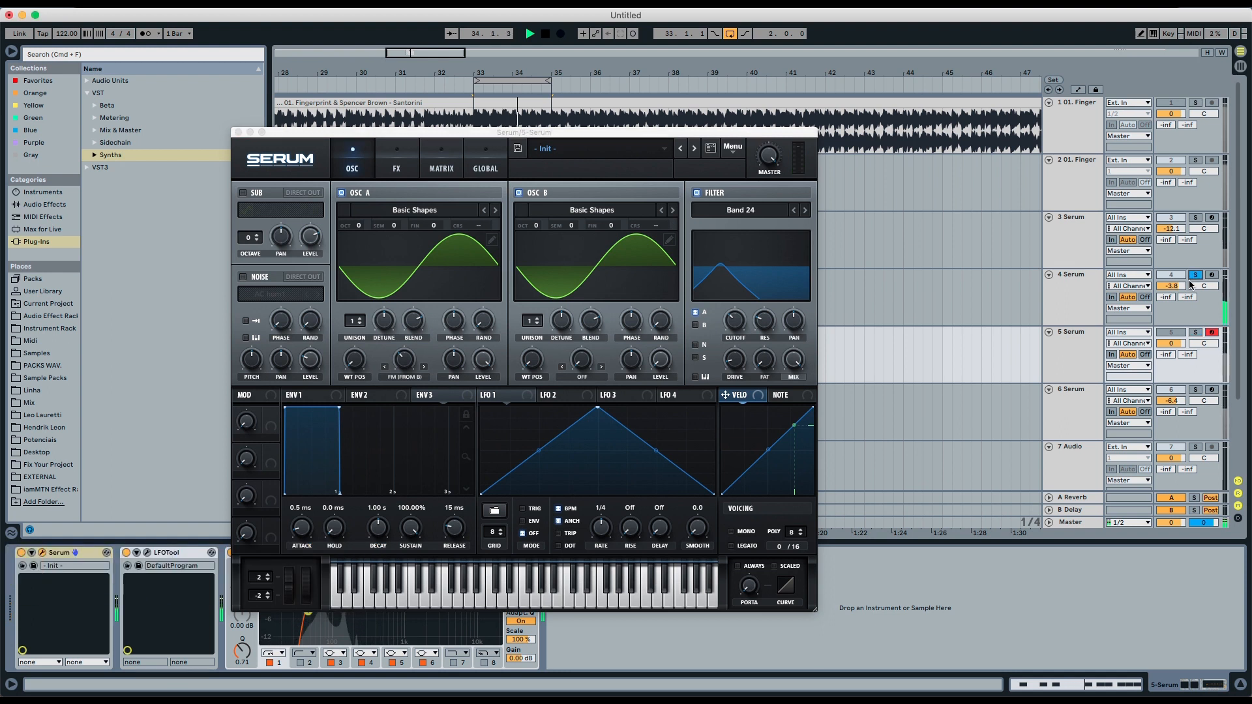
left_click(1195, 333)
key("space")
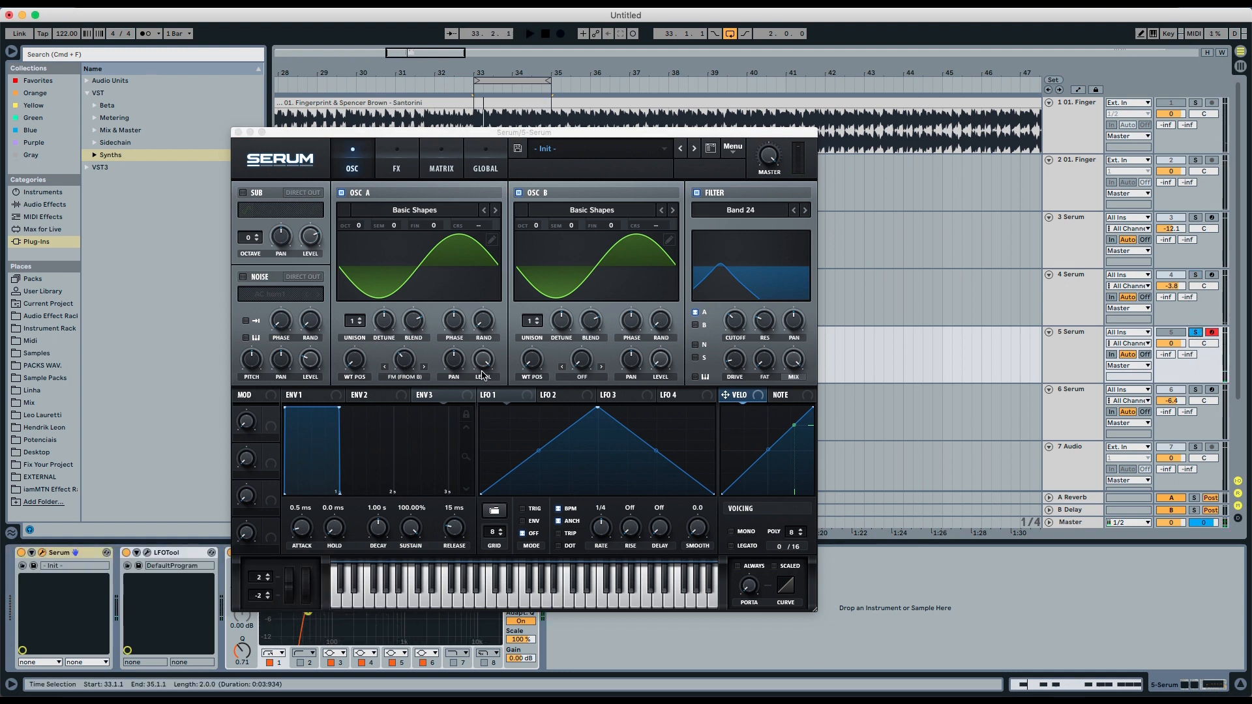
- Shape ENV1 with about 828 ms decay, -8.7 dB sustain and roughly 250 ms release
left_click(322, 394)
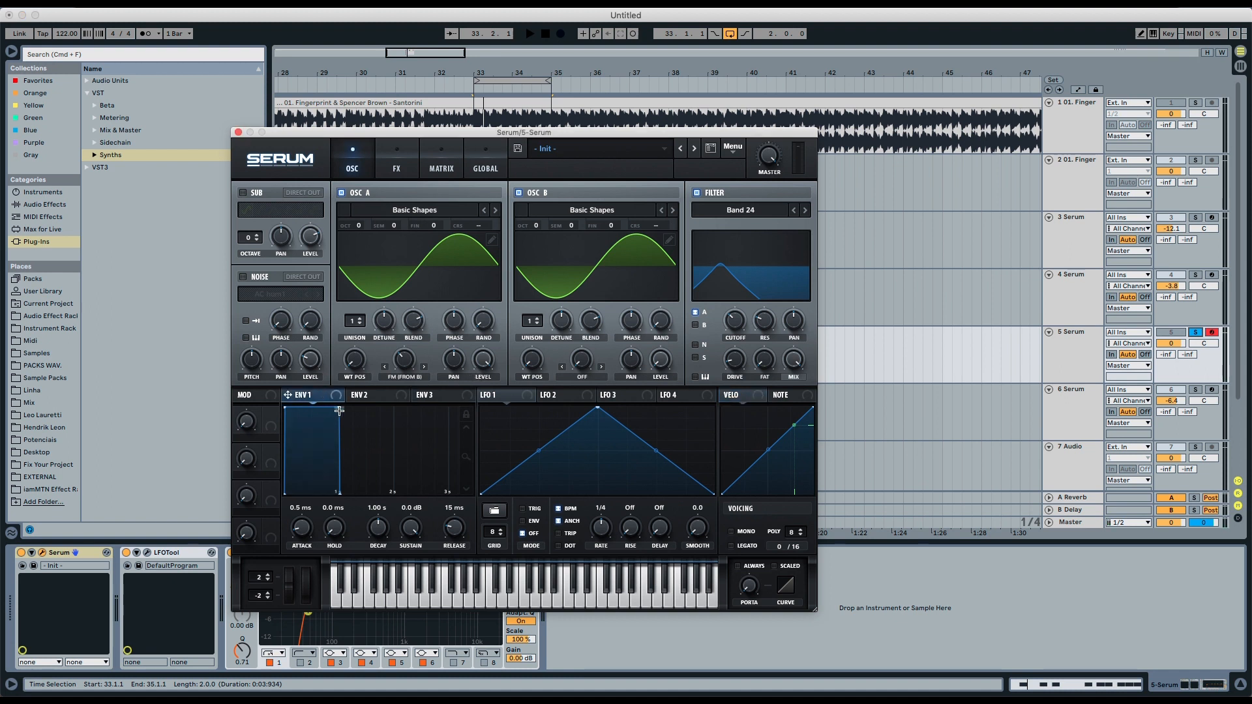
left_click_drag(338, 409, 329, 437)
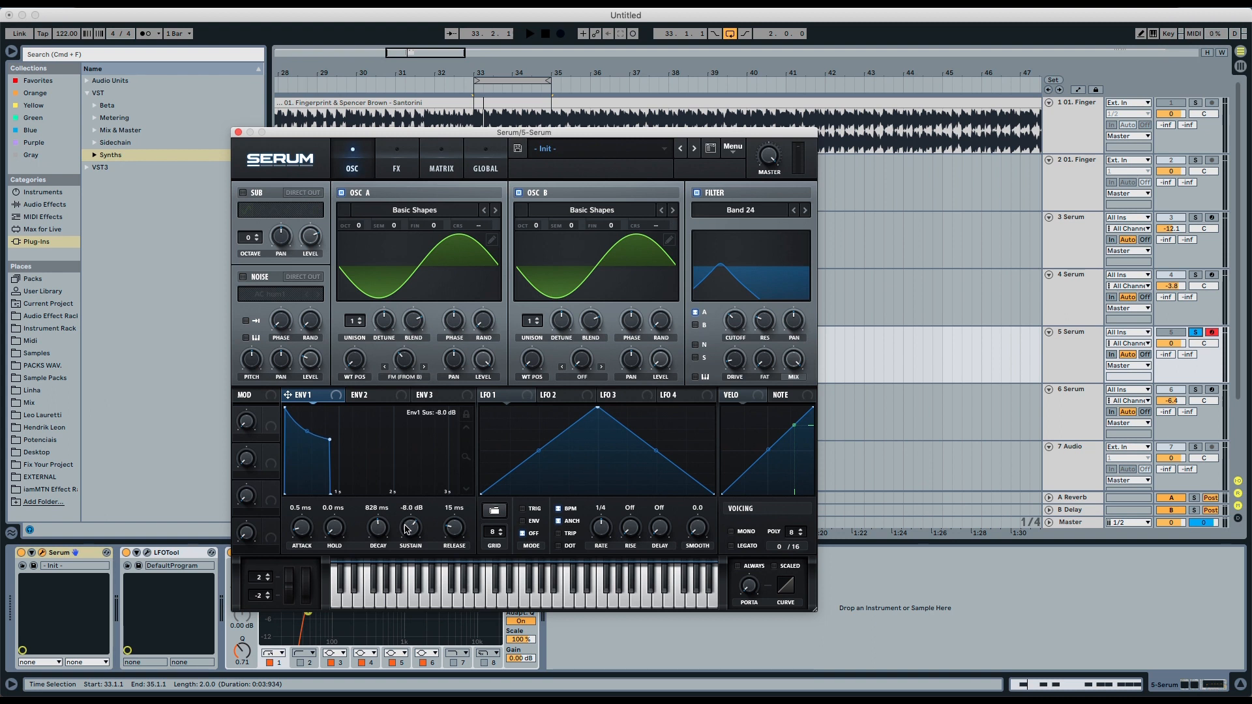
left_click_drag(405, 530, 451, 511)
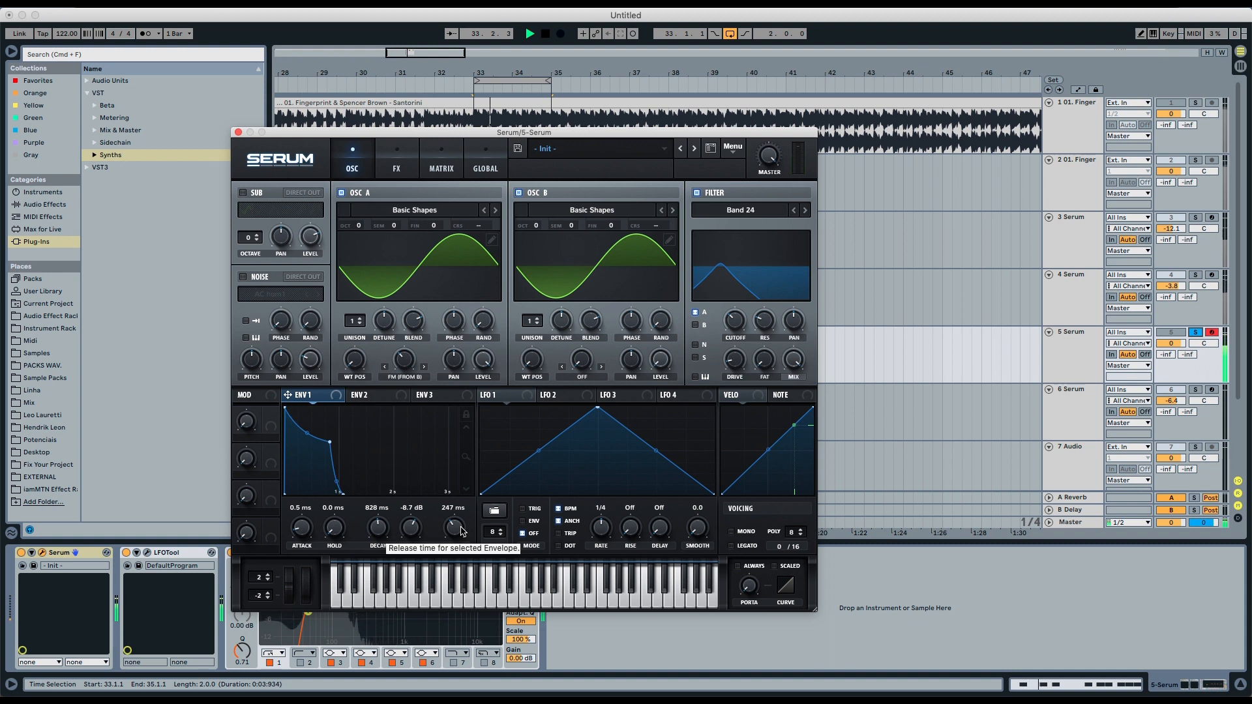
left_click_drag(460, 532, 449, 590)
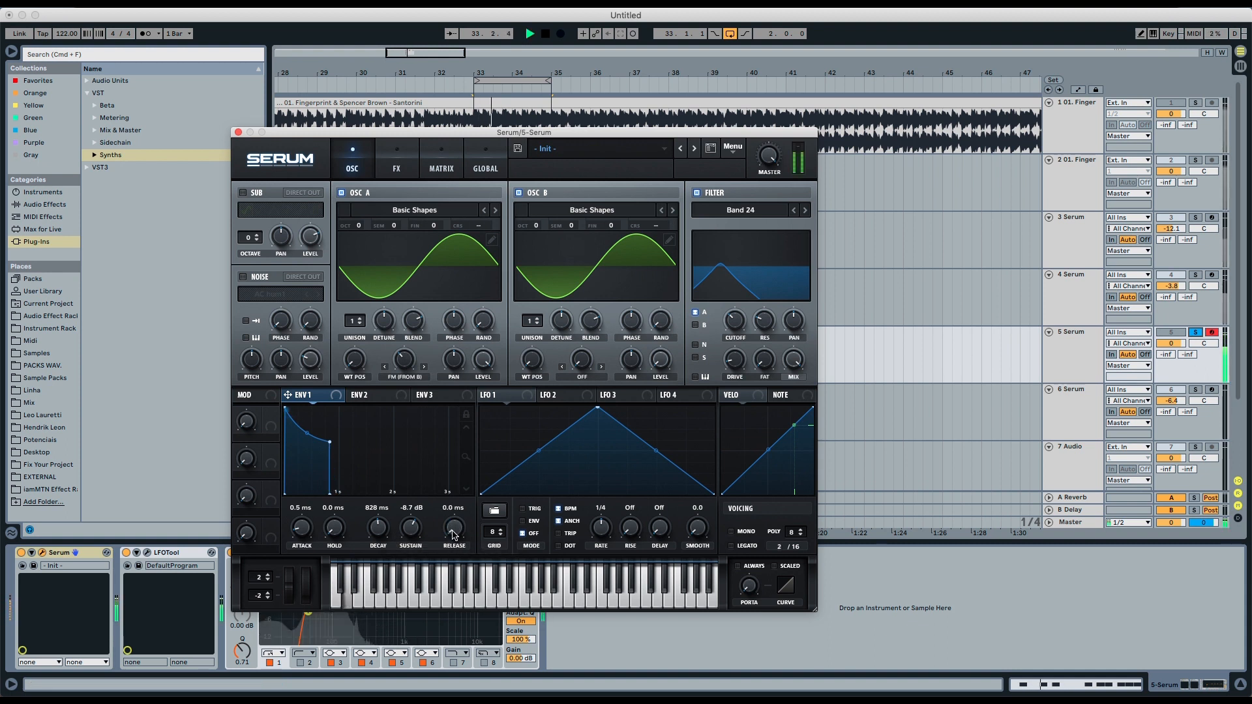
left_click_drag(455, 529, 455, 479)
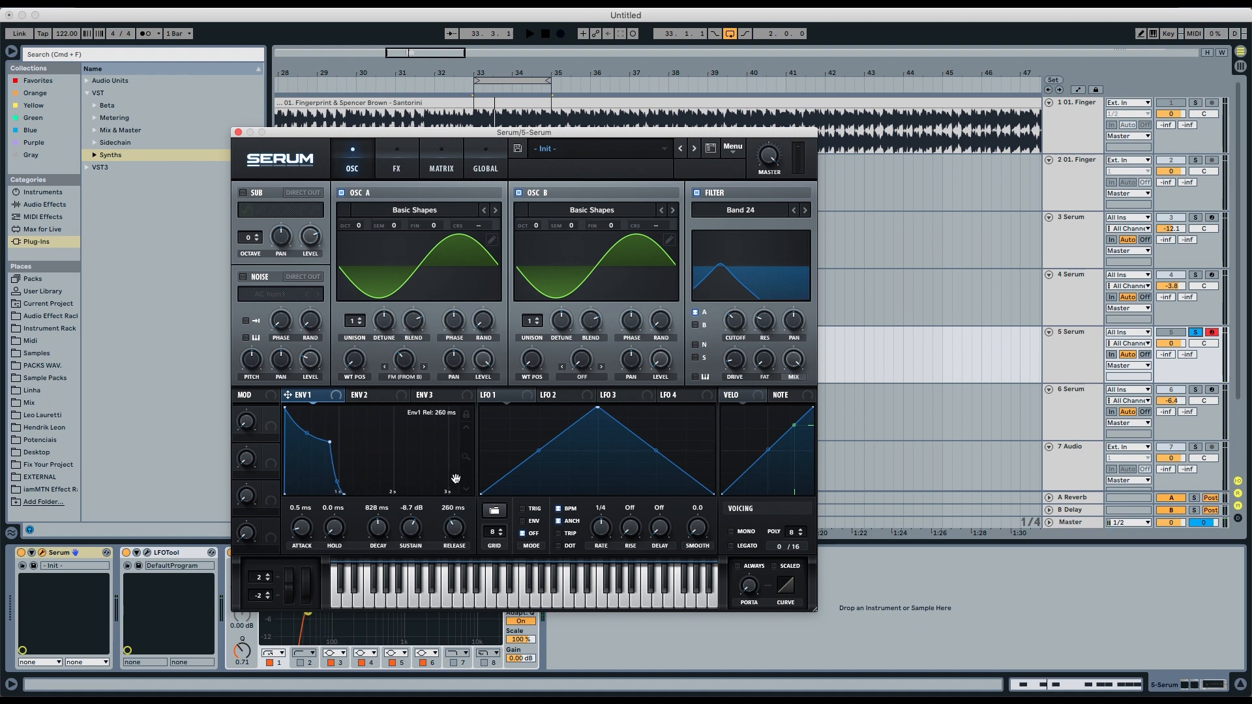
- Open the FX page, enable Hyper/Dimension, and lower the Hyper mix
key("space")
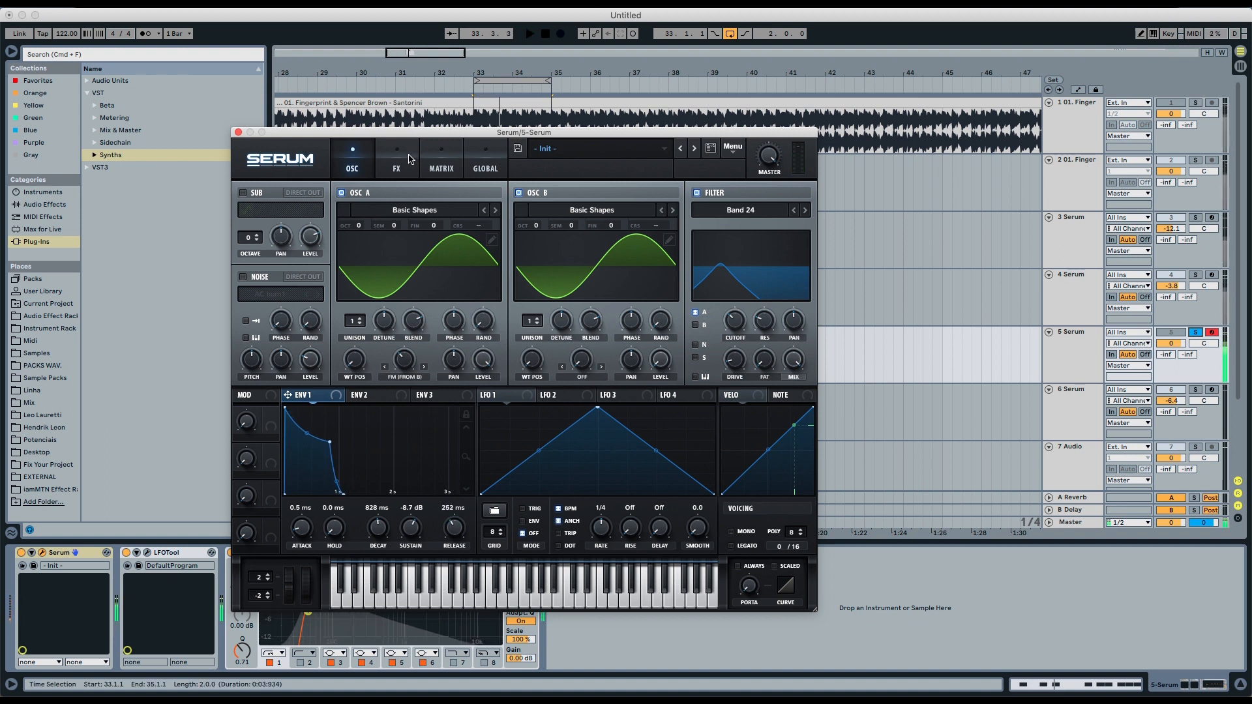
key("space")
left_click(389, 163)
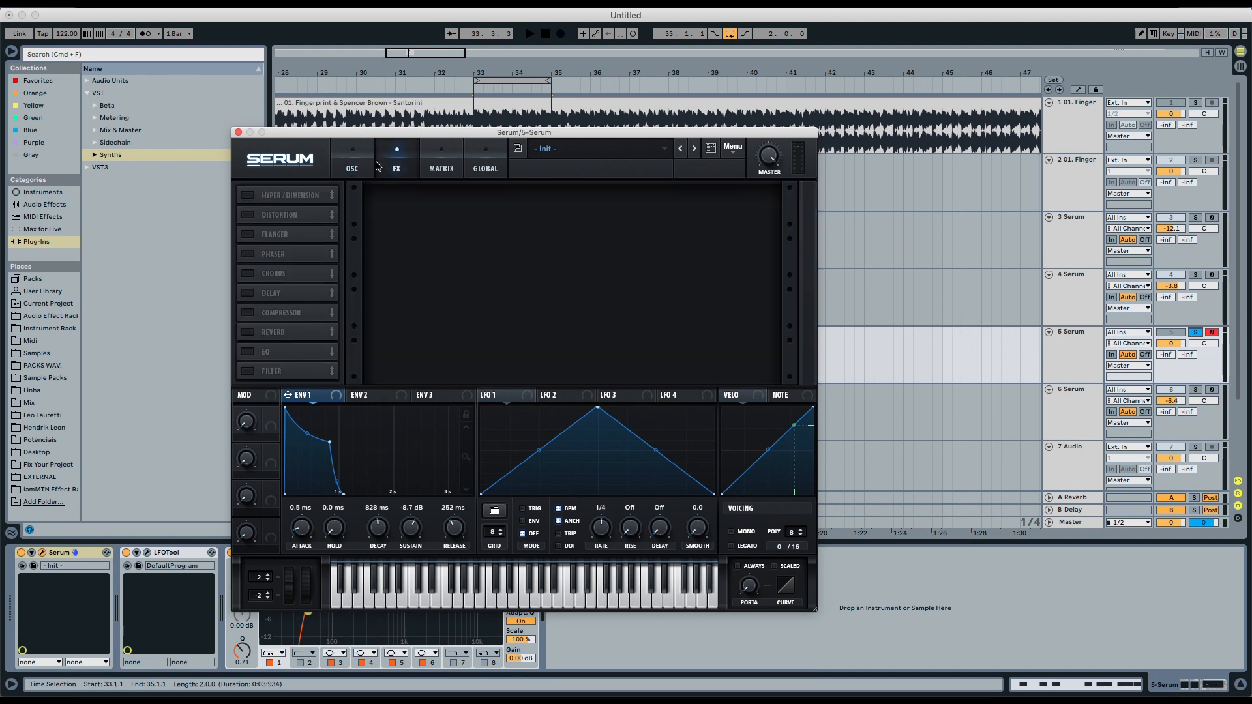
left_click(247, 195)
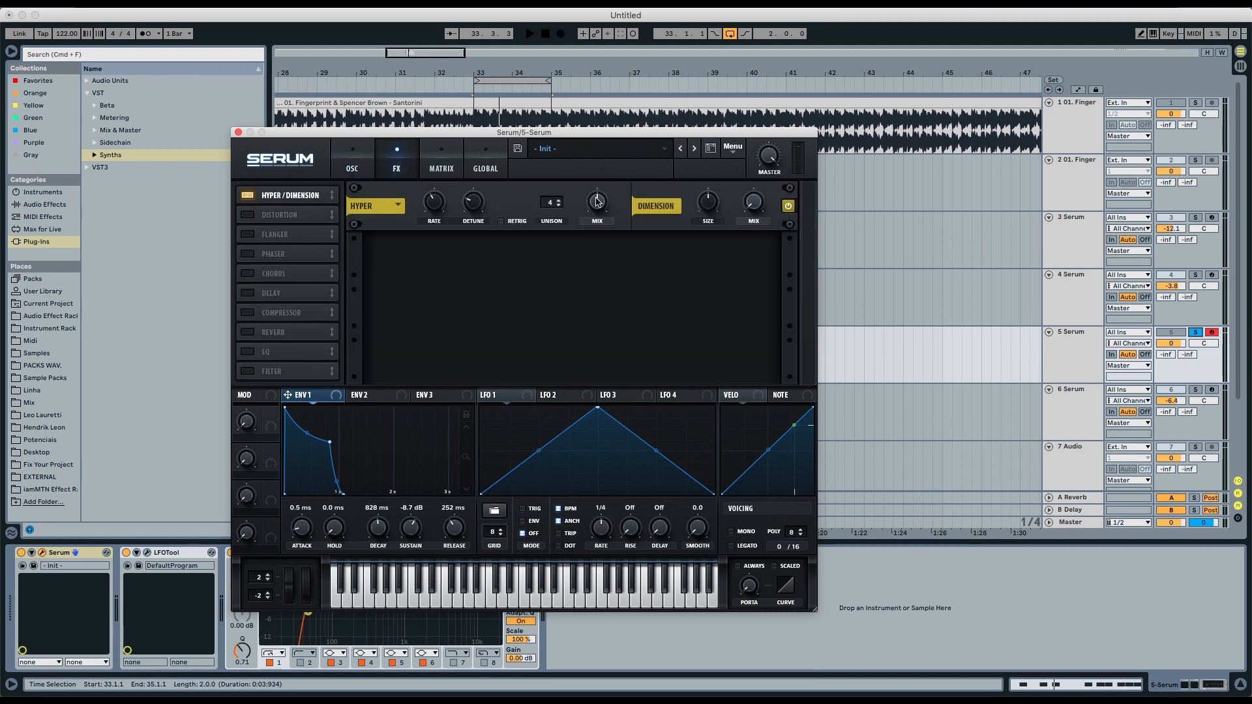
left_click_drag(597, 201, 593, 224)
- Play the sound while toggling the Dimension effect off and back on to compare
key("space")
left_click(787, 206)
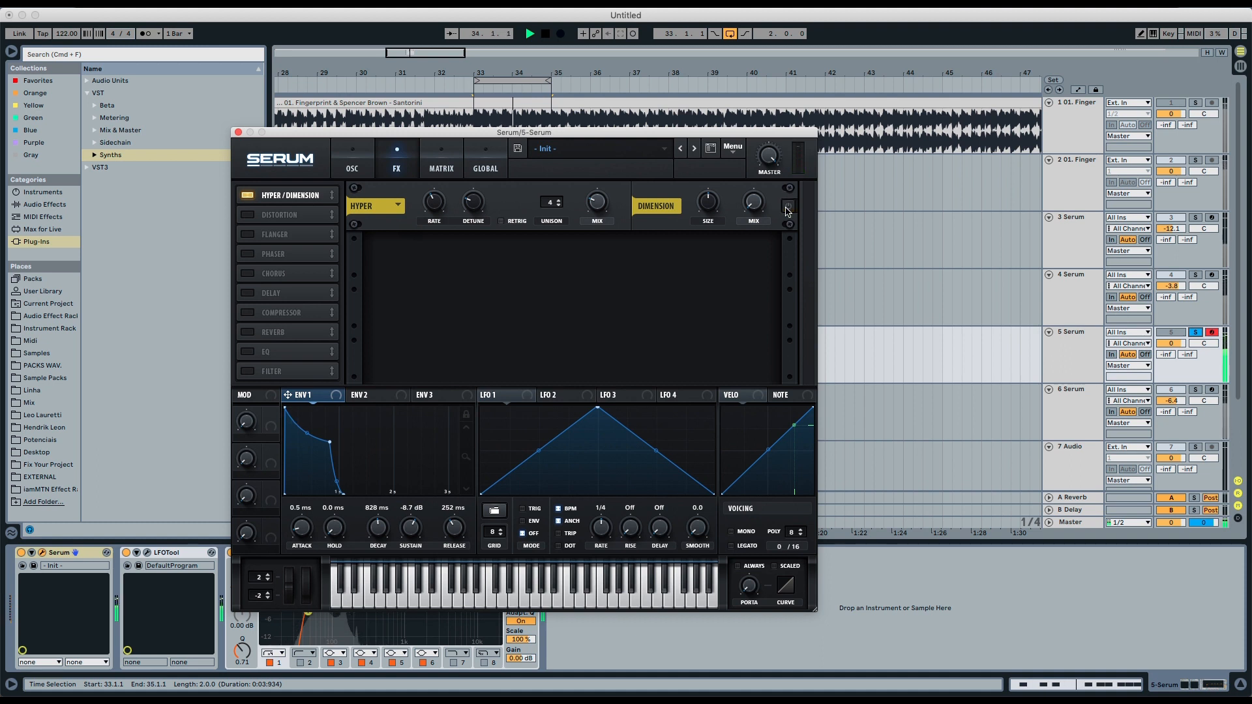
left_click(788, 206)
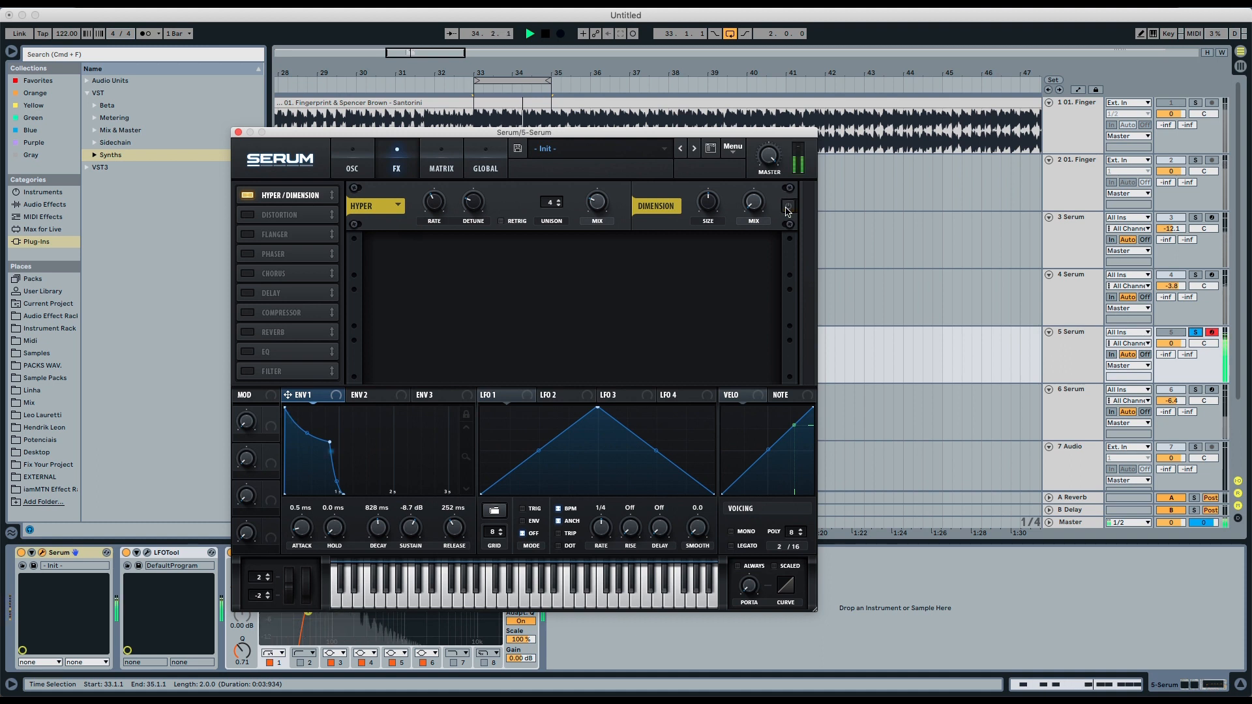
- Add the EQ effect right after Hyper/Dimension and boost its high band gain to 12 dB
left_click(266, 351)
left_click_drag(274, 356, 285, 210)
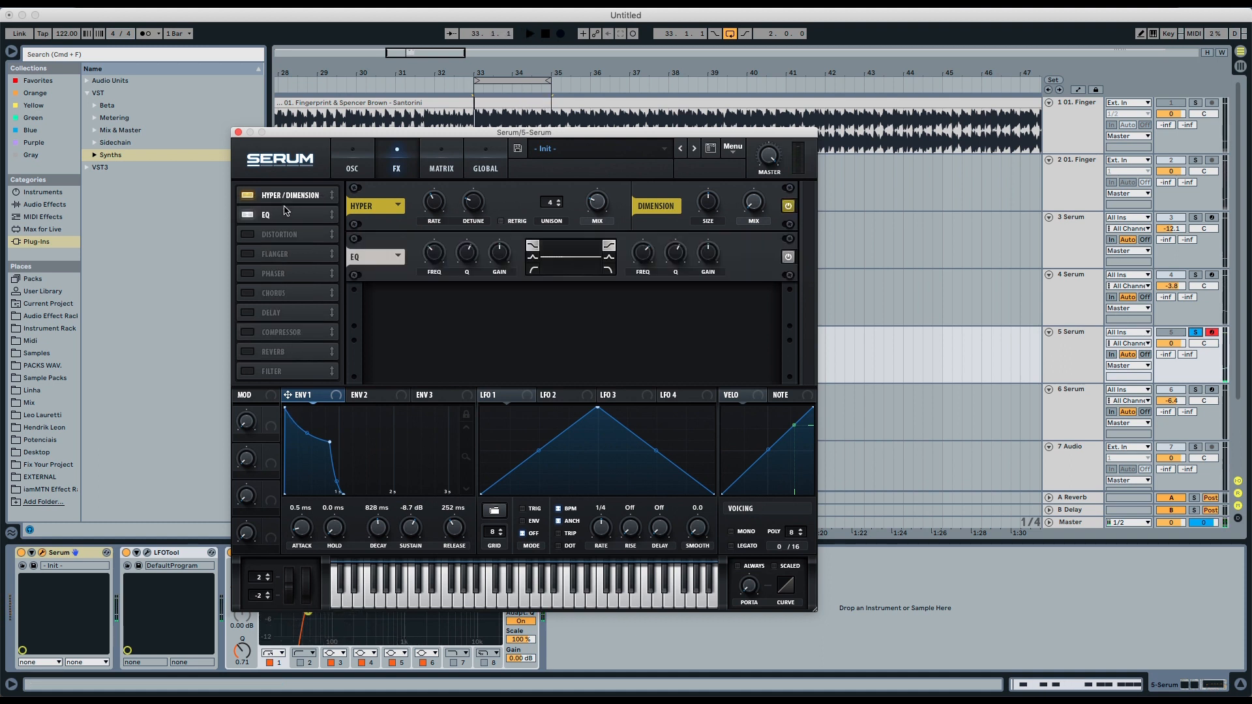
mouse_move(646, 253)
left_click_drag(717, 263, 711, 225)
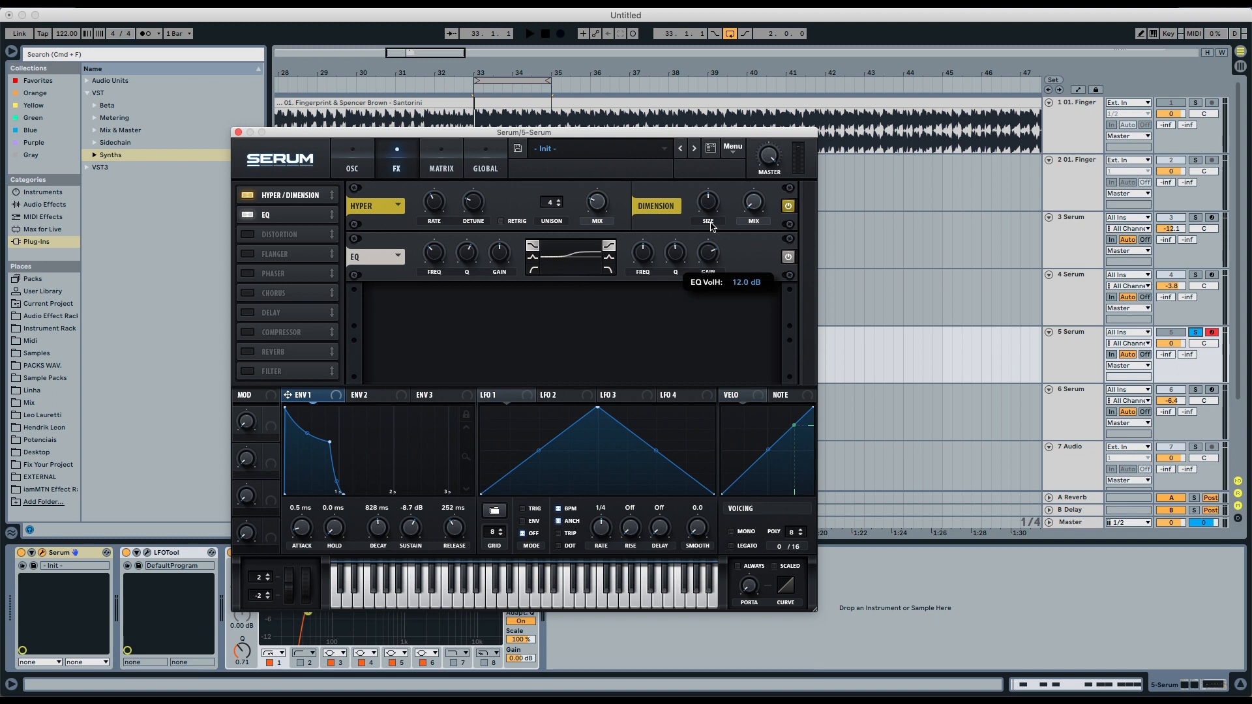
- Switch the EQ's high band to a shelf shape and play the sound to audition it
left_click(609, 259)
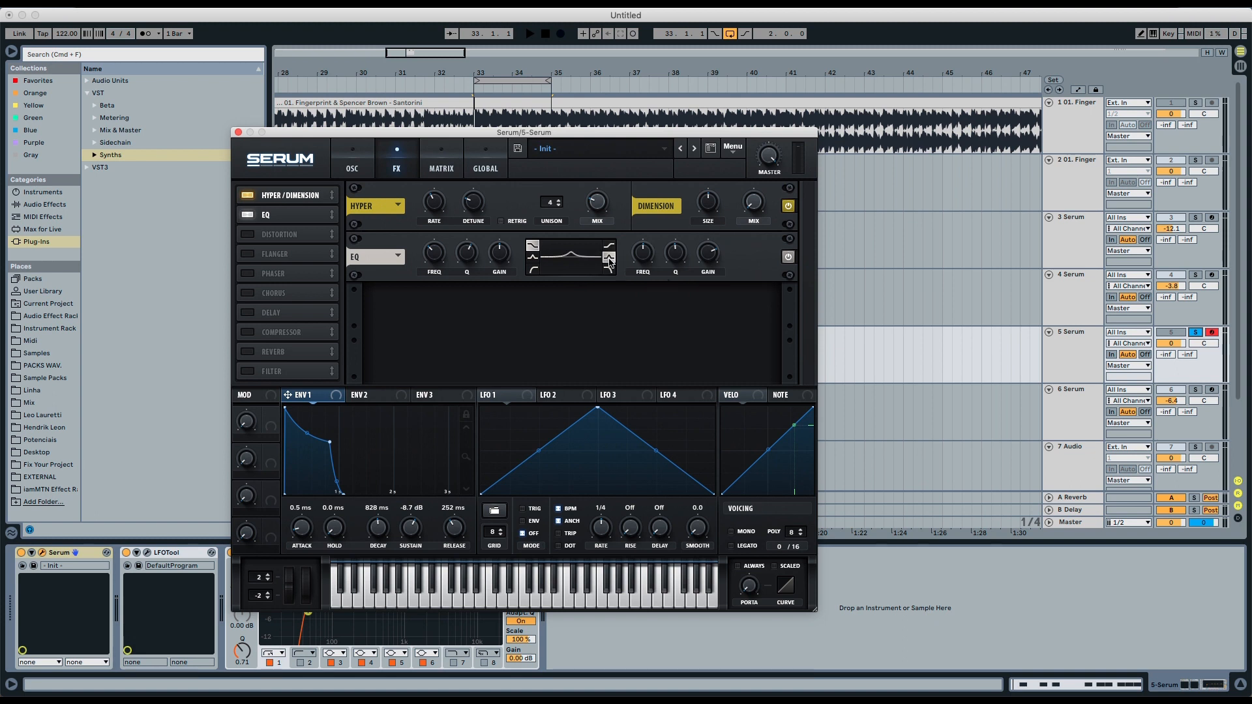
key("space")
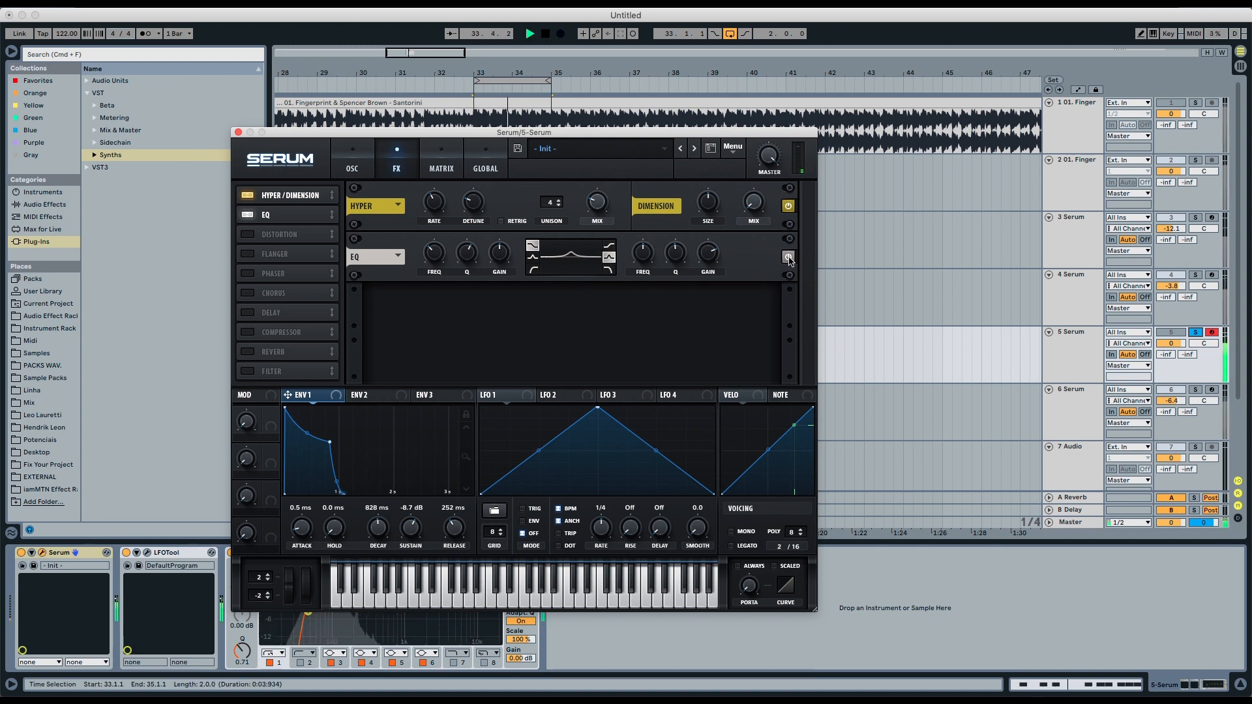
key("space")
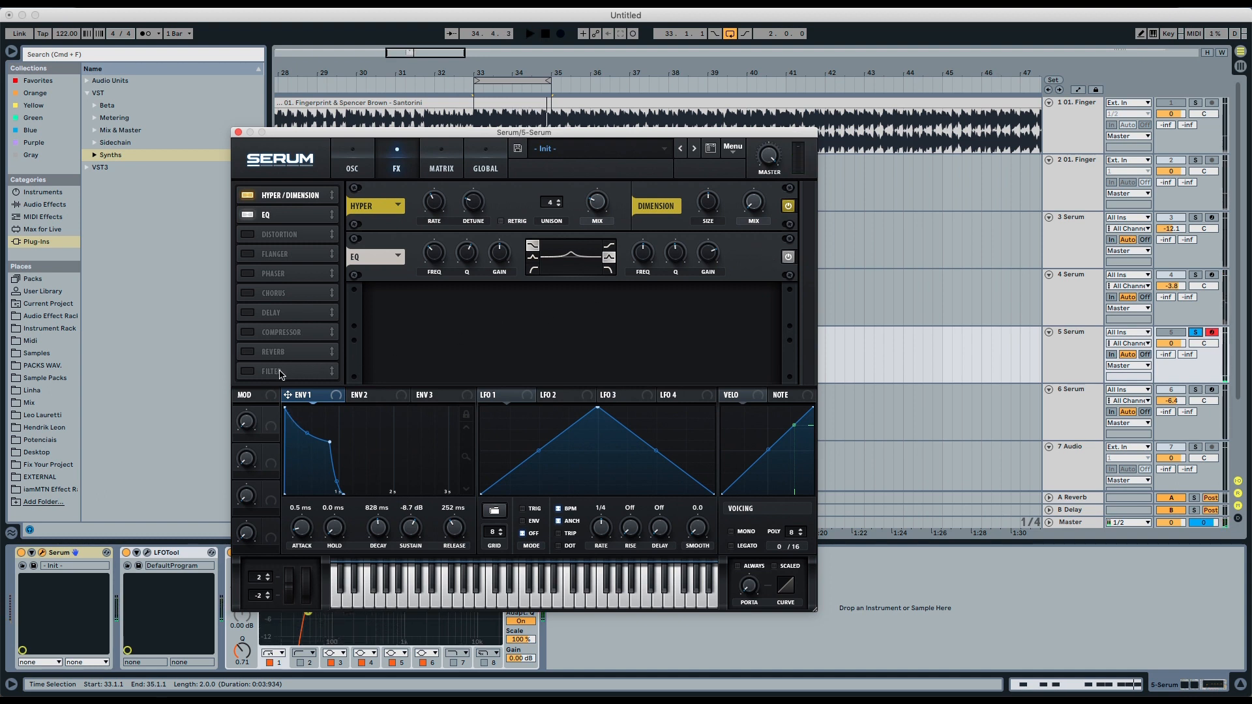
- Add a Filter effect after the EQ, set it to MG Low 12 with cutoff about 1539 Hz, and audition
left_click_drag(285, 371, 284, 233)
left_click(282, 235)
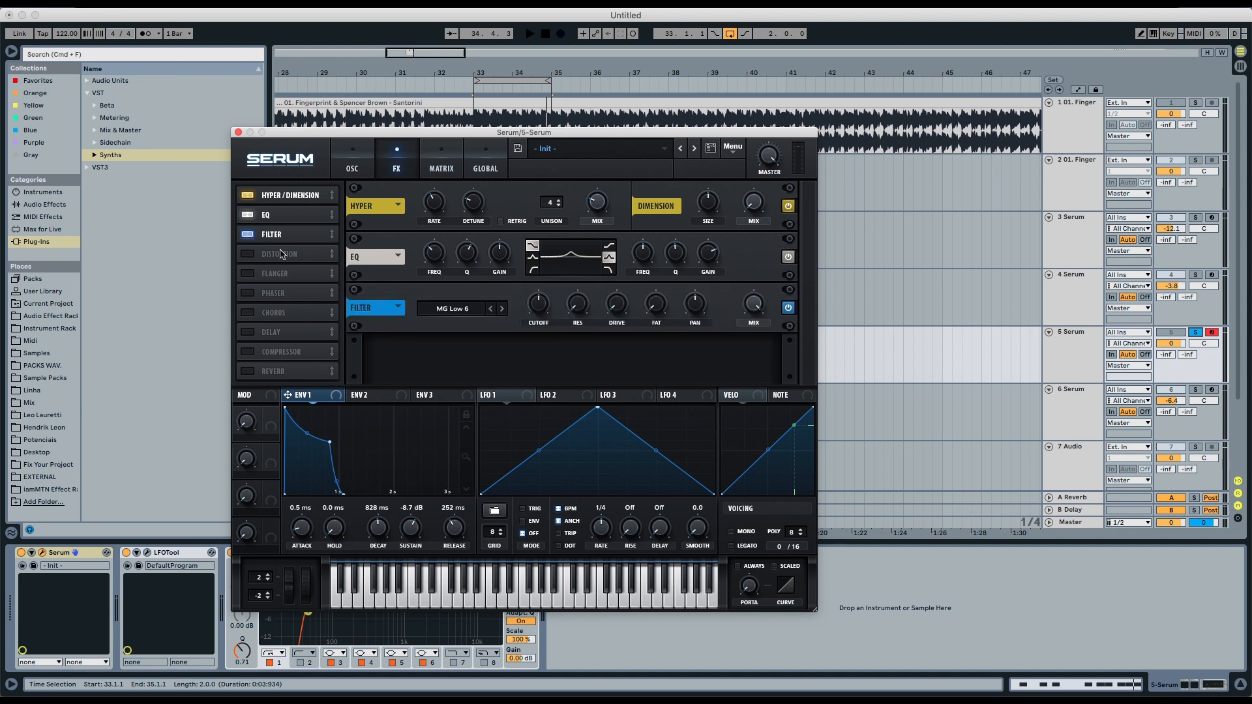
left_click(503, 309)
left_click_drag(540, 312, 544, 300)
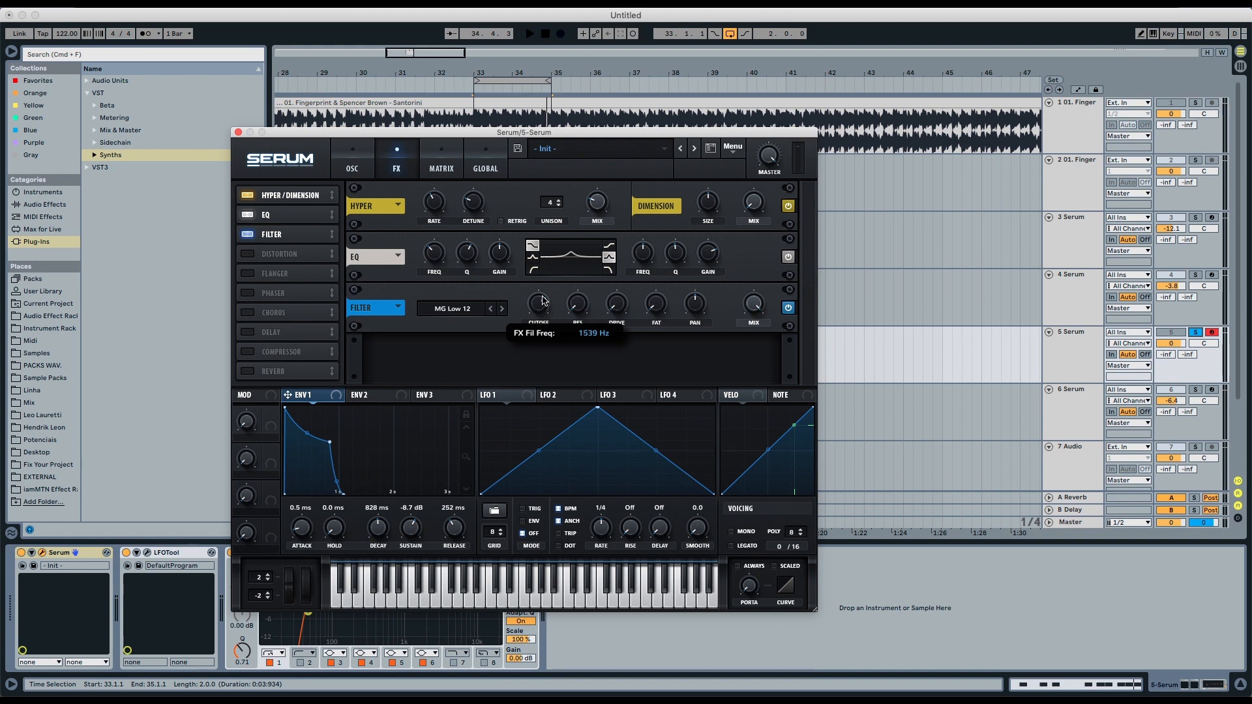
key("space")
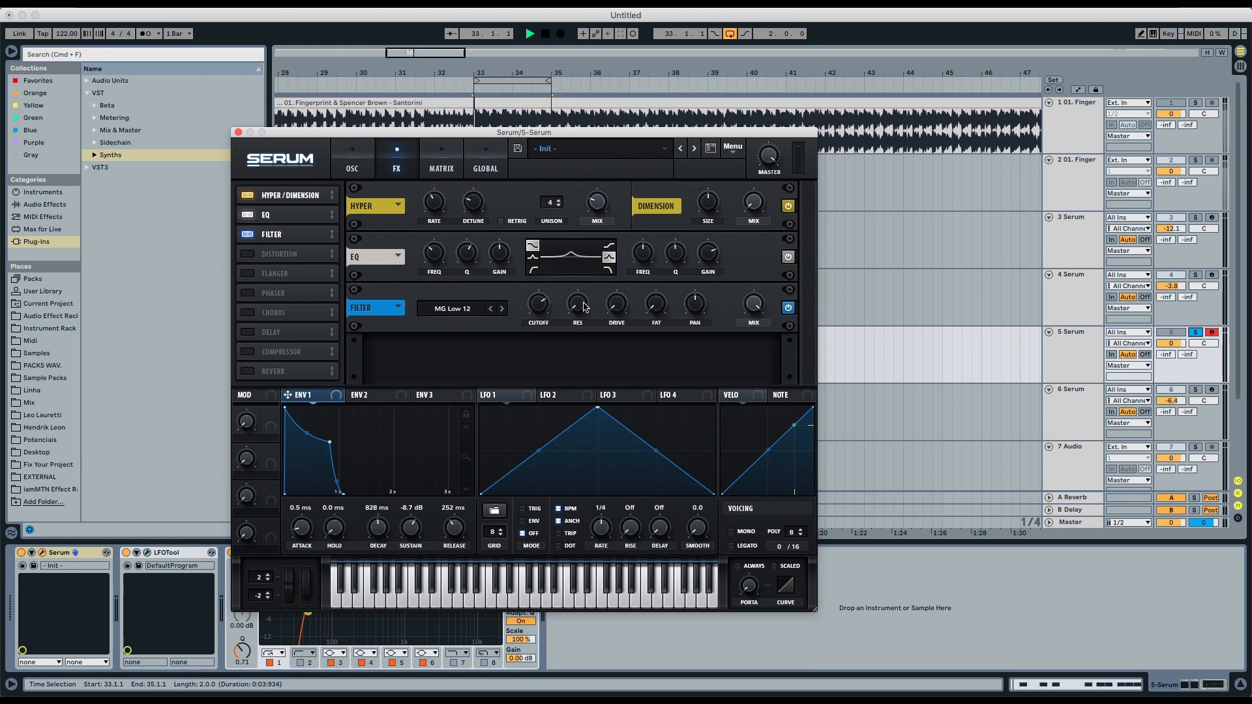
key("space")
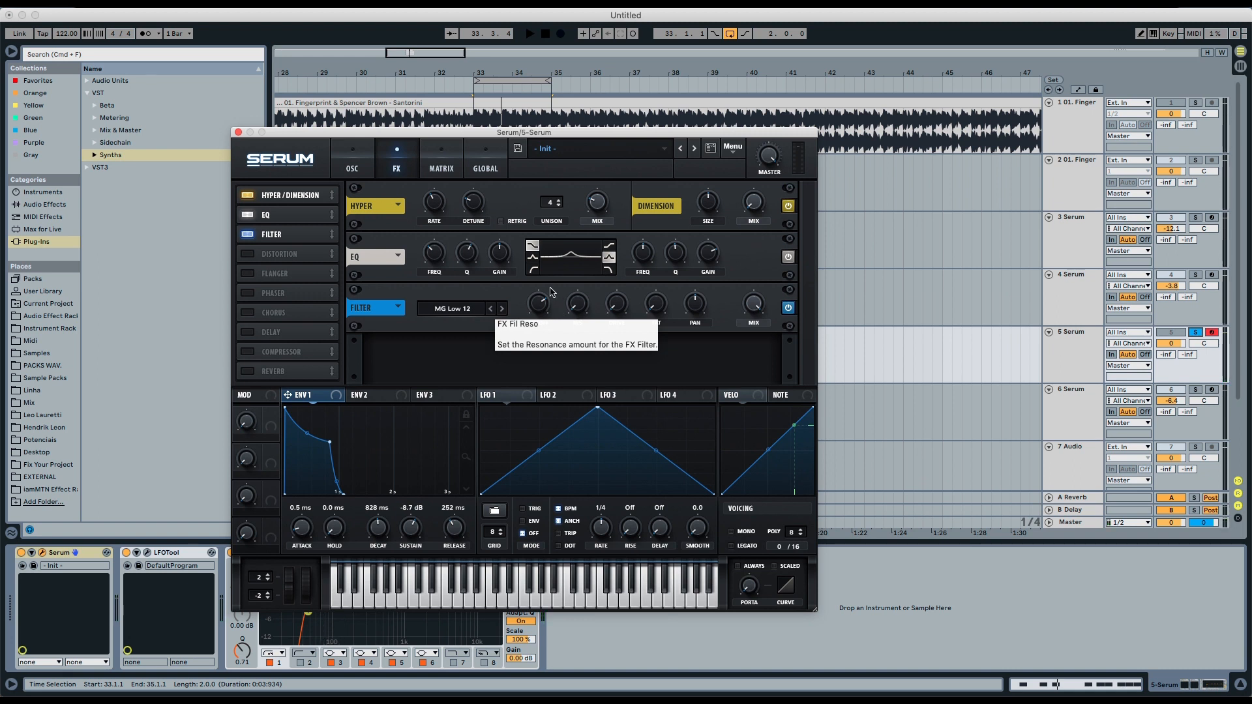
- On the Matrix page, shape ENV2 with 0% sustain and a short decay of about 19 ms
left_click(434, 163)
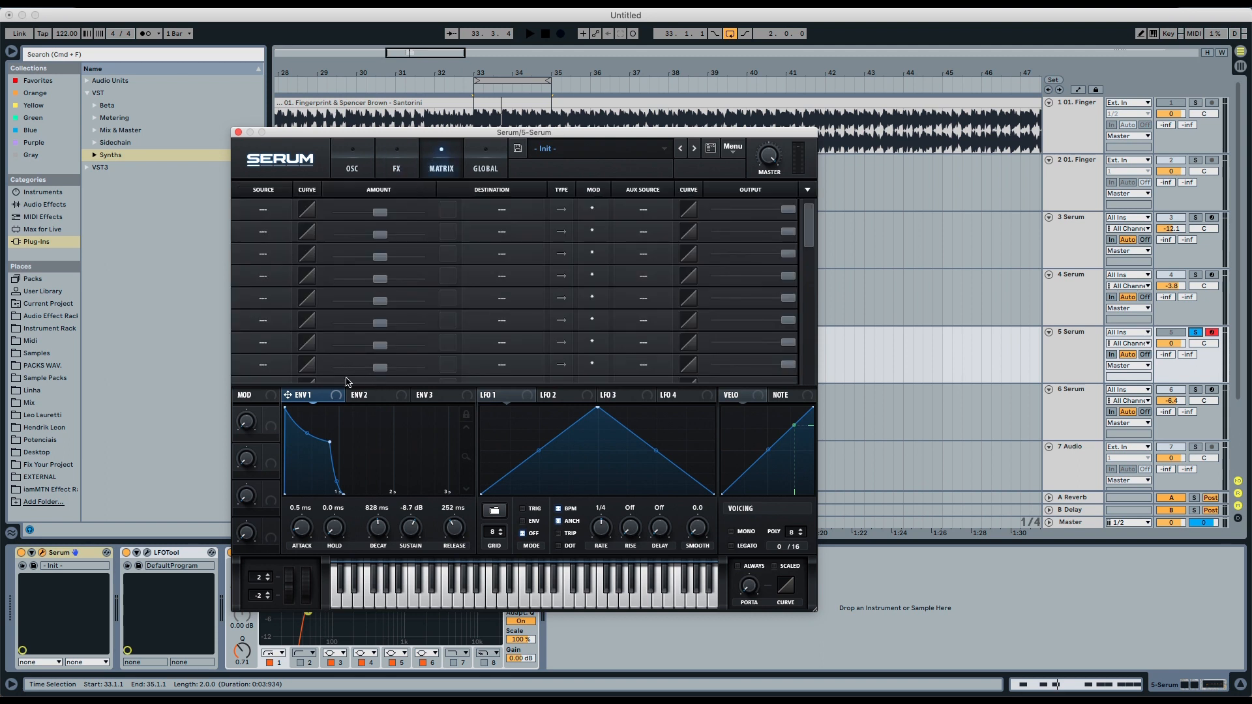
left_click(364, 395)
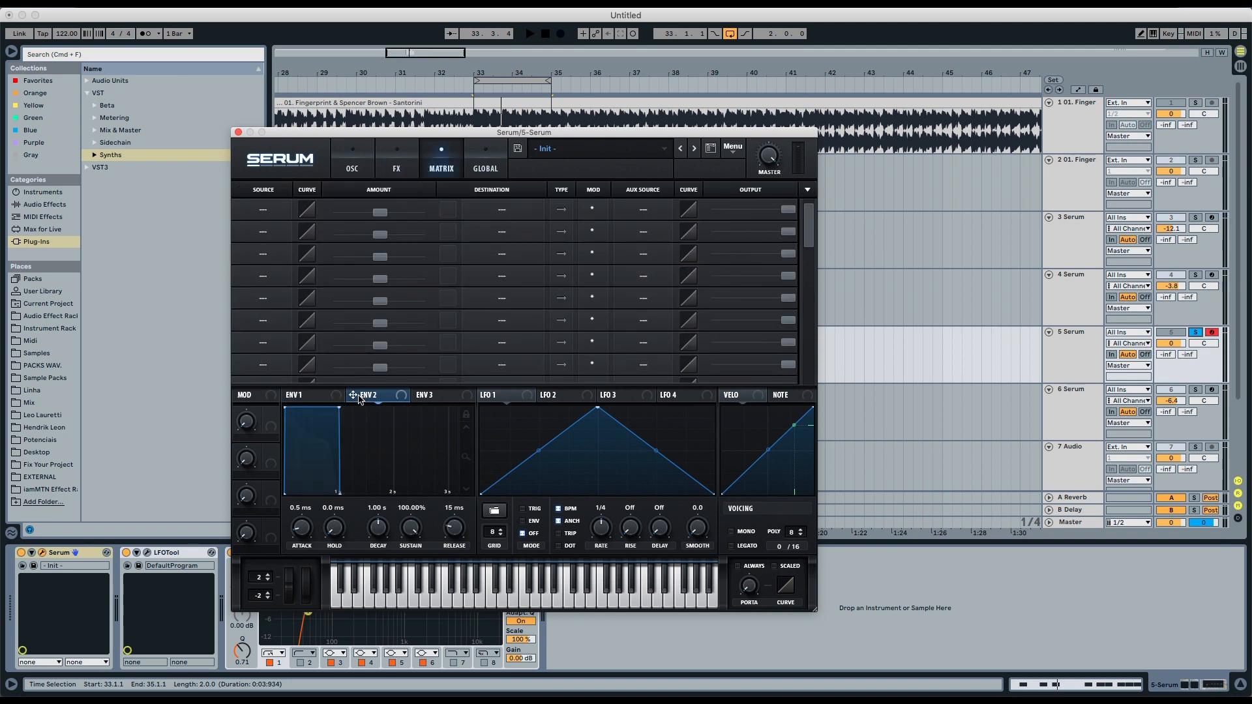
left_click_drag(339, 409, 301, 511)
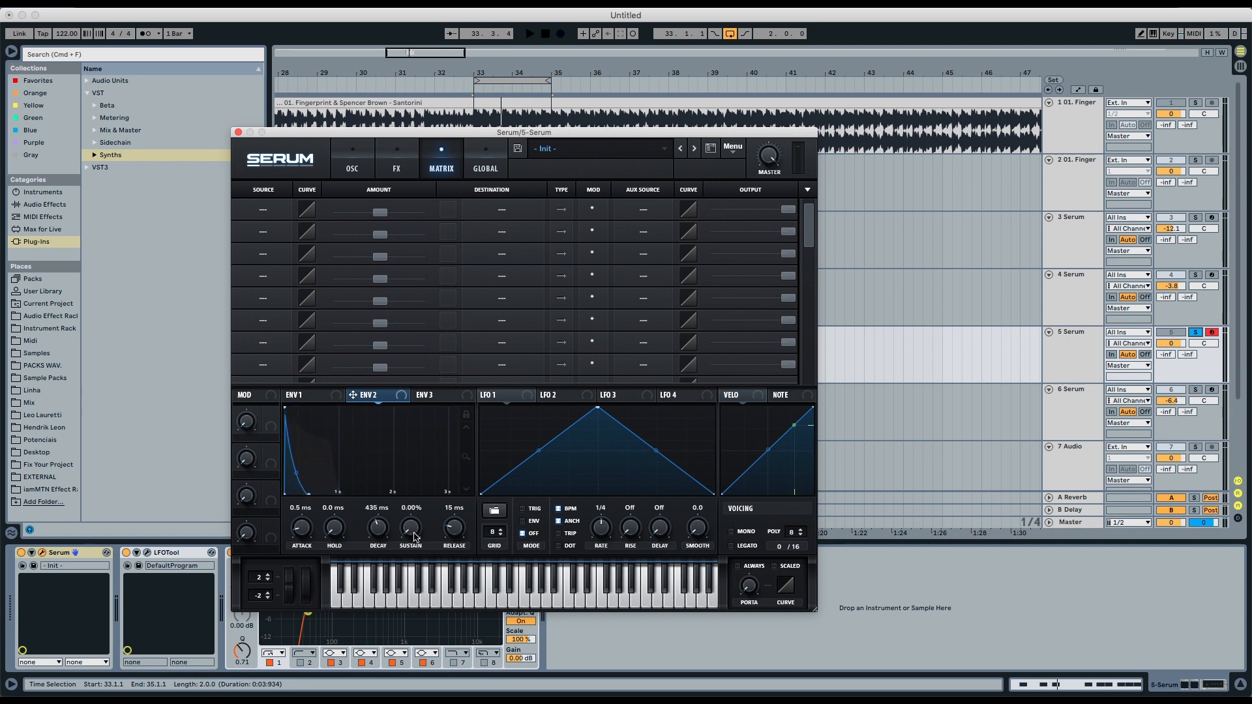
left_click_drag(383, 534, 378, 557)
- Route Env 2 to Mast.Tun in the first mod matrix slot with a small positive amount, then play it
left_click(261, 209)
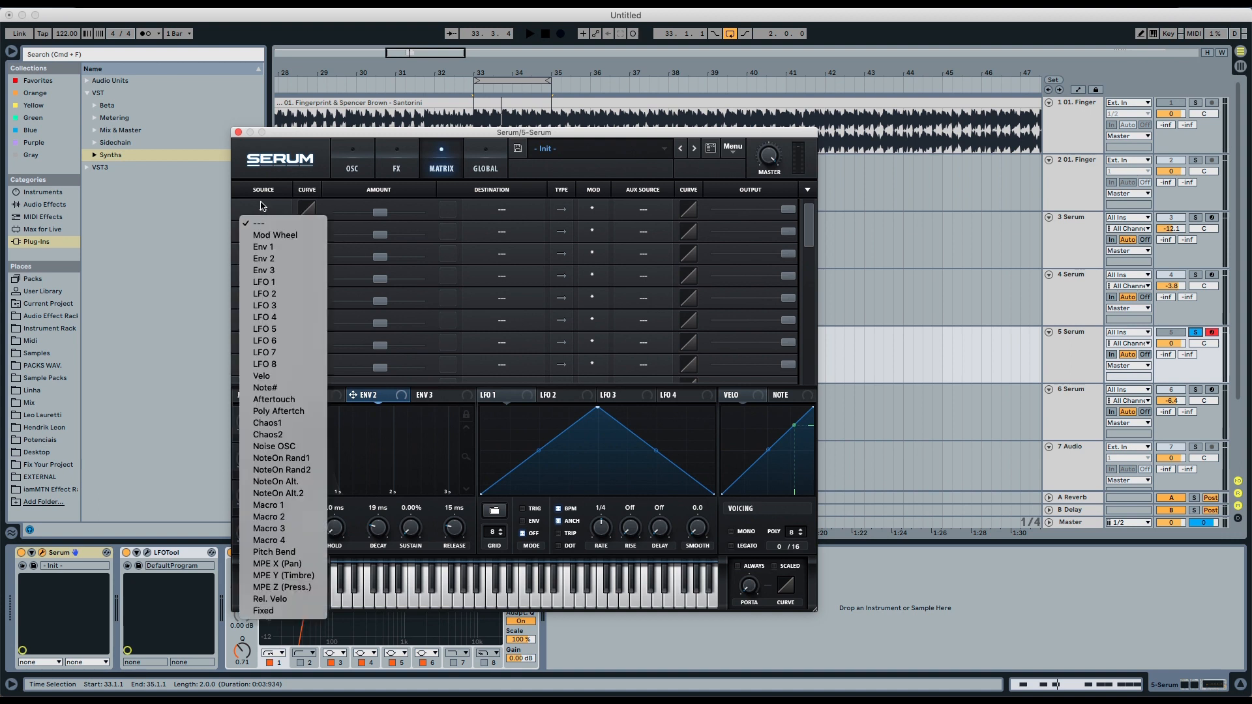
left_click(264, 249)
left_click(500, 210)
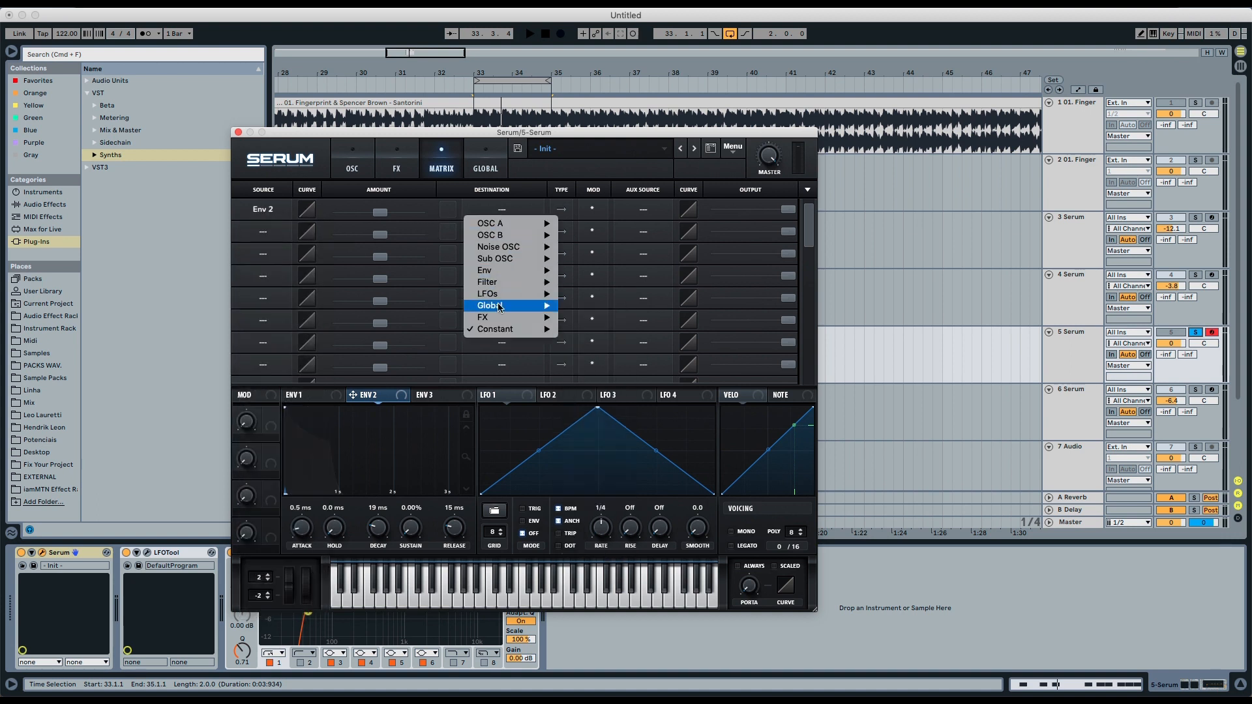
mouse_move(501, 306)
left_click(585, 306)
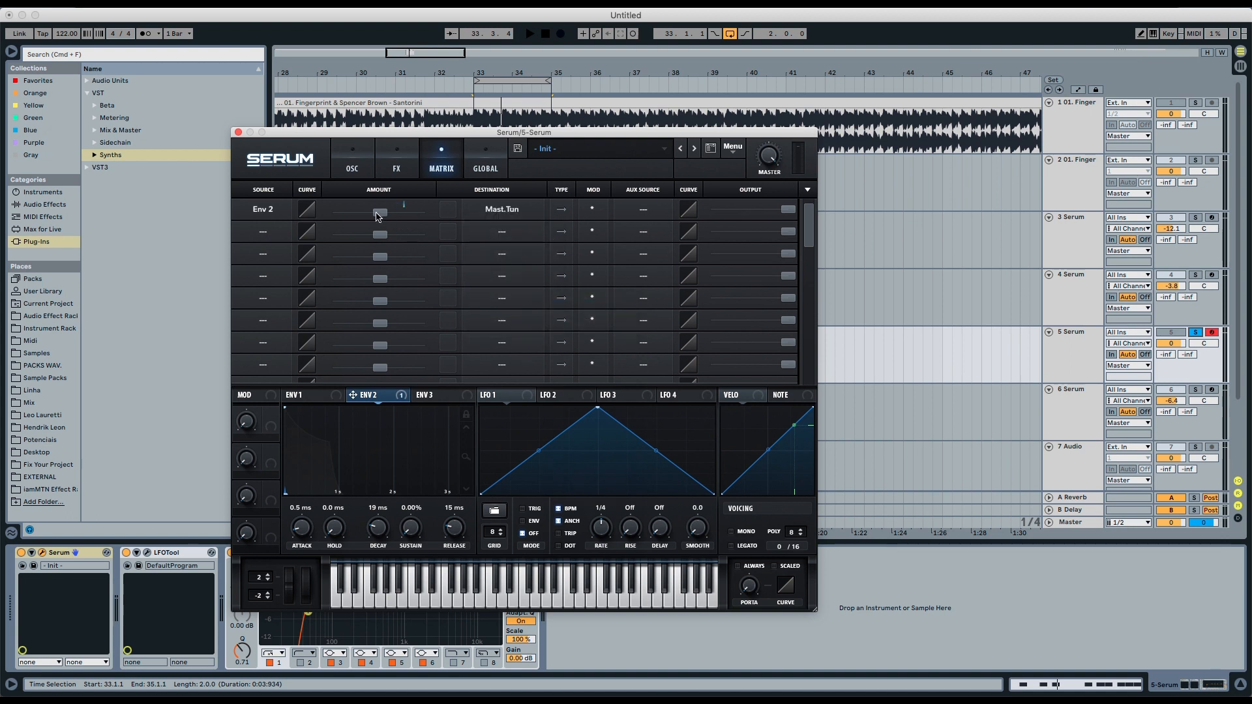
left_click_drag(378, 216, 385, 217)
key("space")
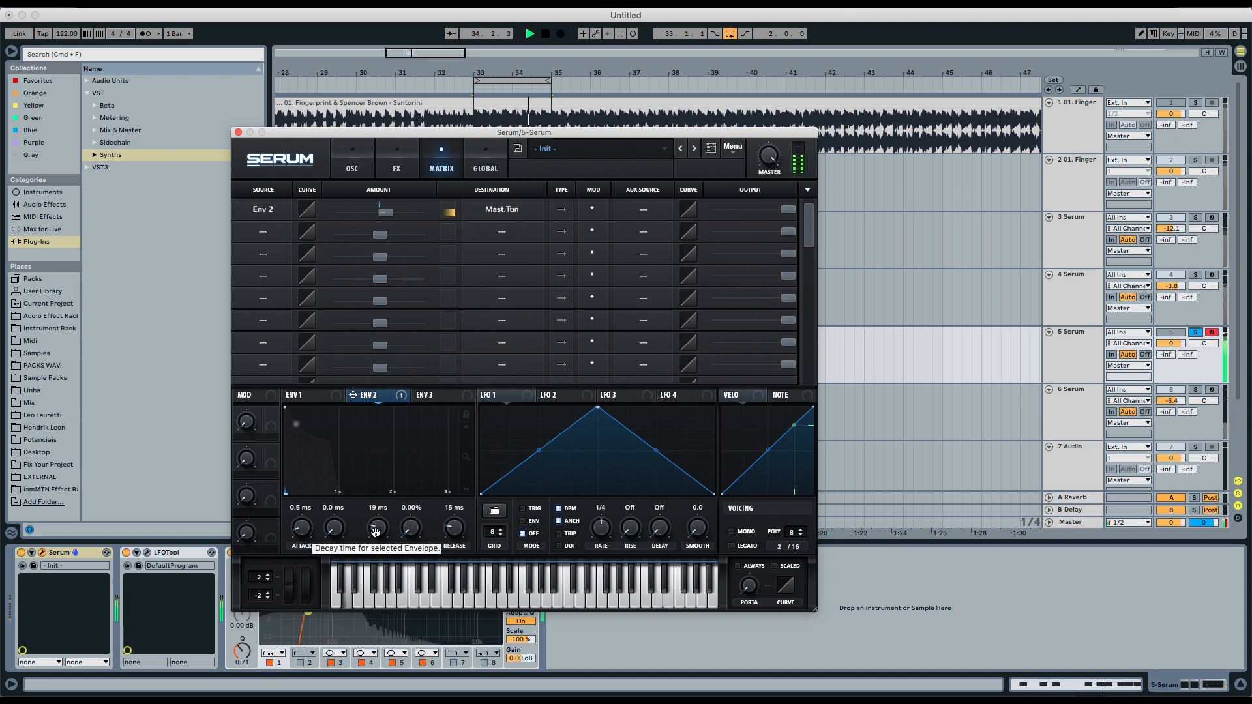
- Nudge ENV2's decay slightly while auditioning the pitch envelope
mouse_move(373, 529)
left_mouse_down()
mouse_move(378, 513)
mouse_move(374, 544)
left_mouse_up()
key("space")
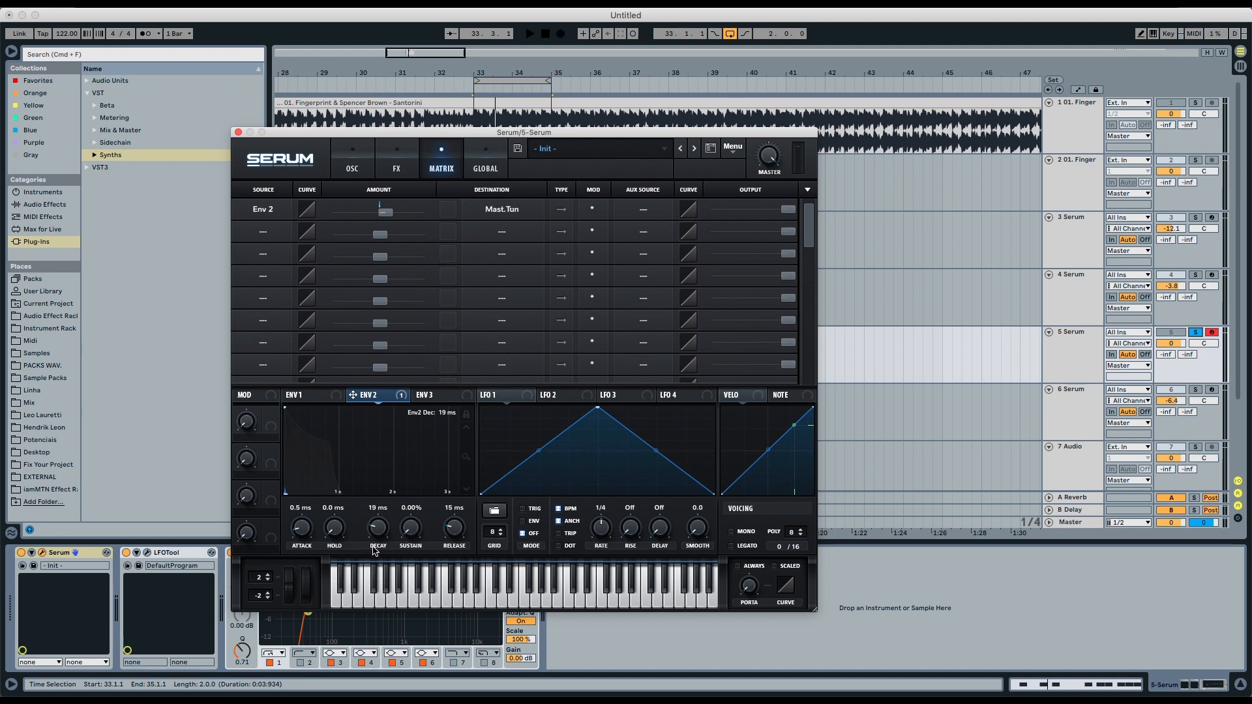
left_click_drag(376, 529, 375, 528)
key("space")
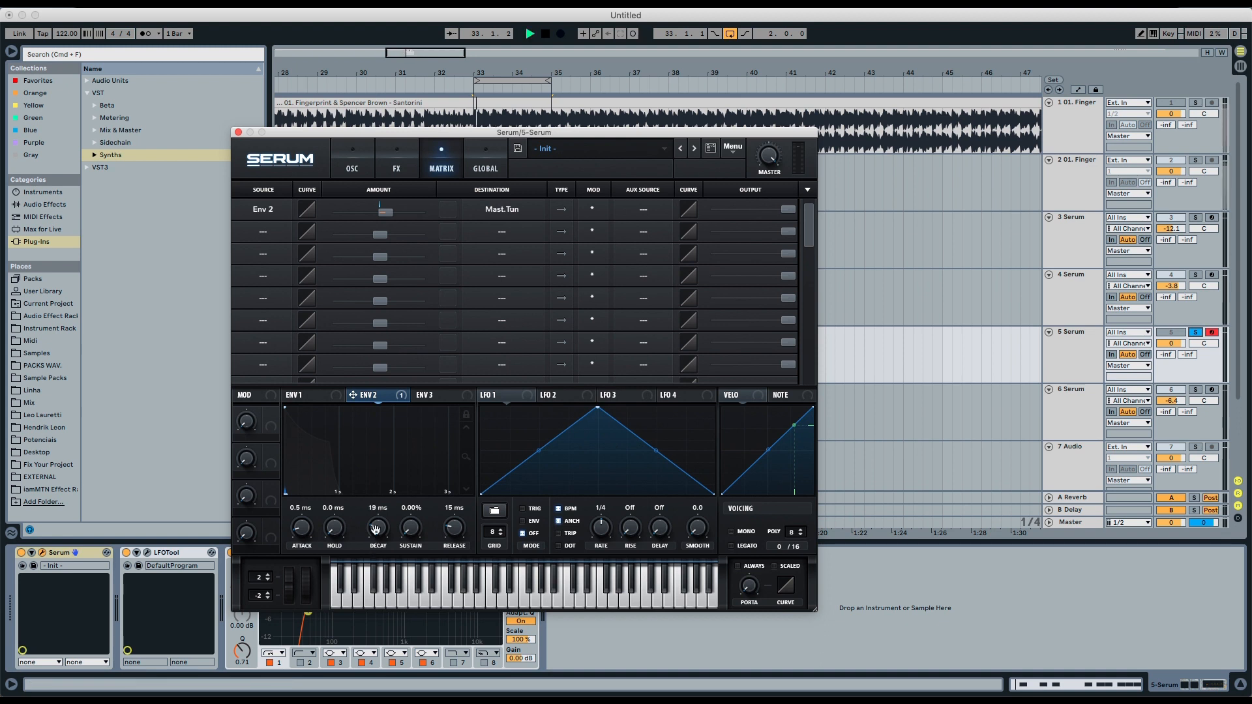
- Back on the OSC page, compare the remake by soloing tracks 5 Serum and 4 Serum in turn during playback
left_click(353, 167)
key("space")
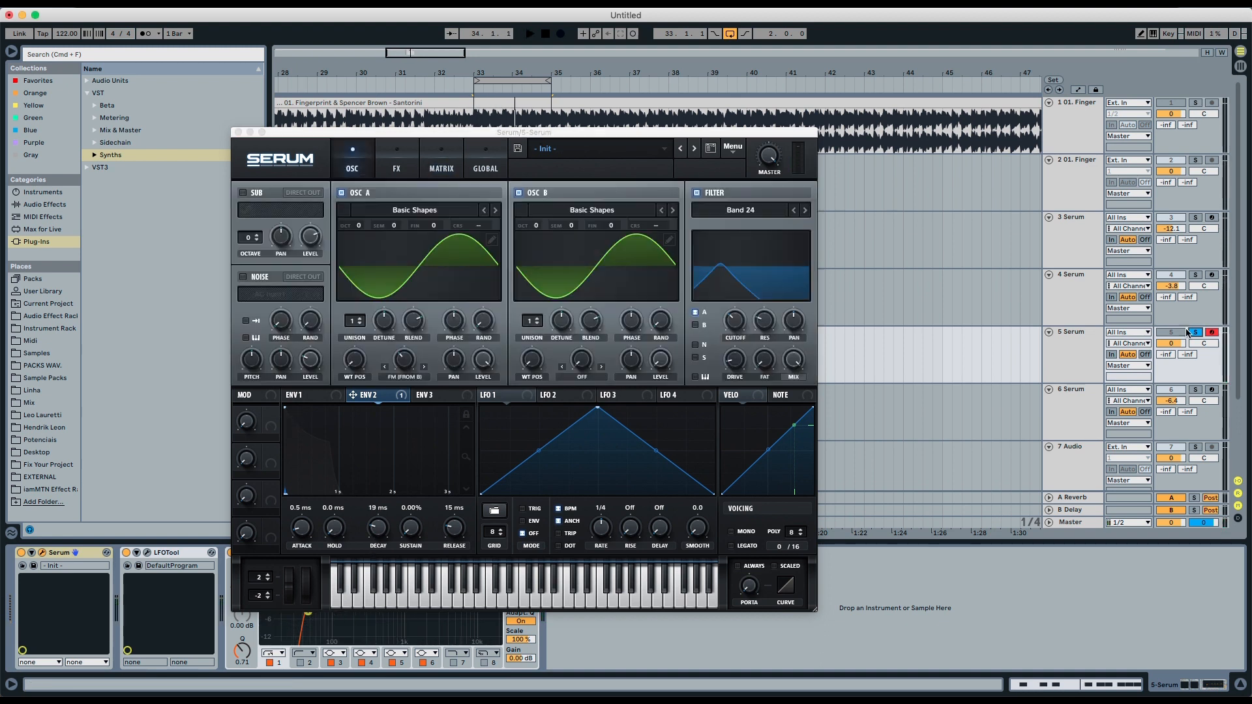
left_click(1195, 332)
key("space")
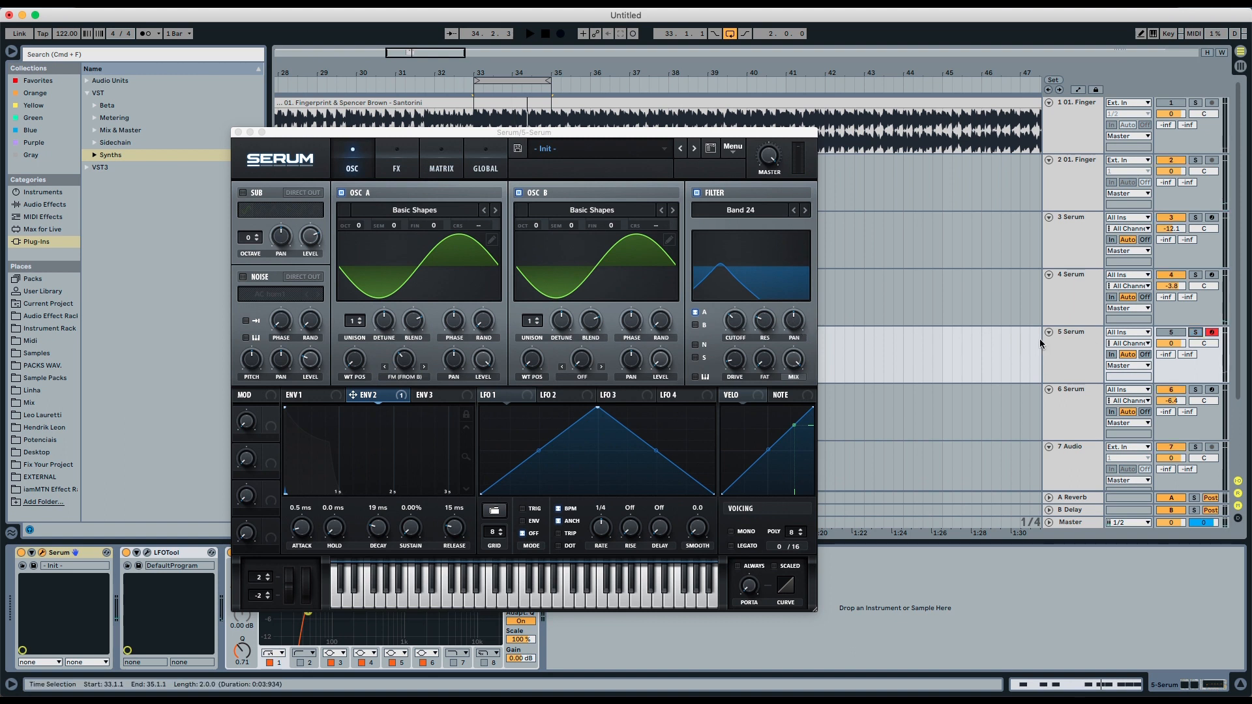
left_click(1195, 332)
key("space")
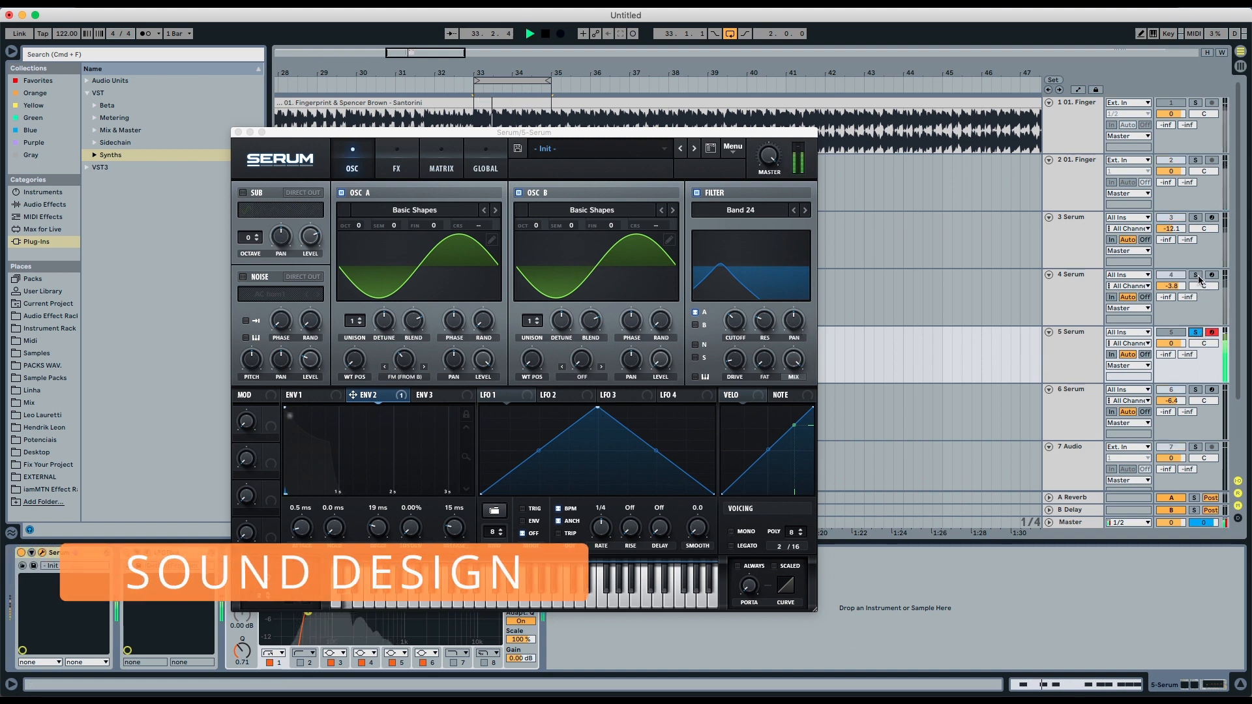
left_click(1197, 275)
left_click(1195, 333)
key("space")
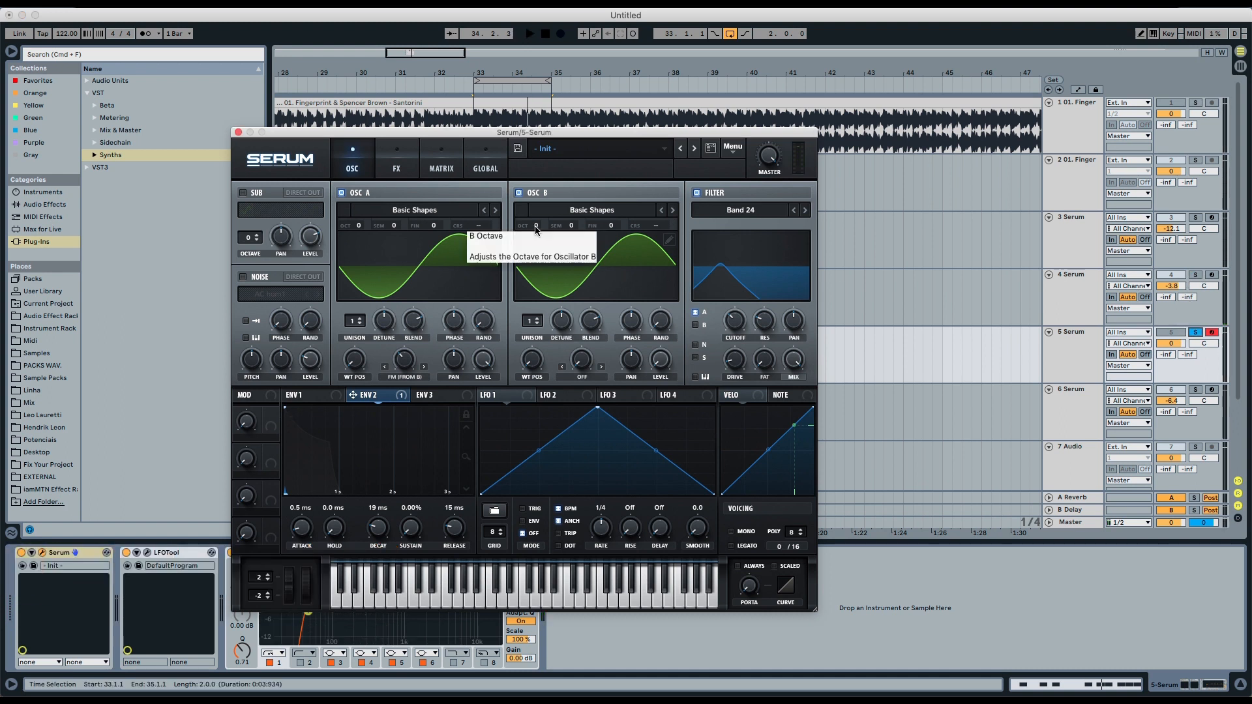
- Raise OSC B's octave to +1 and compare against 4 Serum by switching the solo between tracks
left_click_drag(532, 228, 536, 226)
key("space")
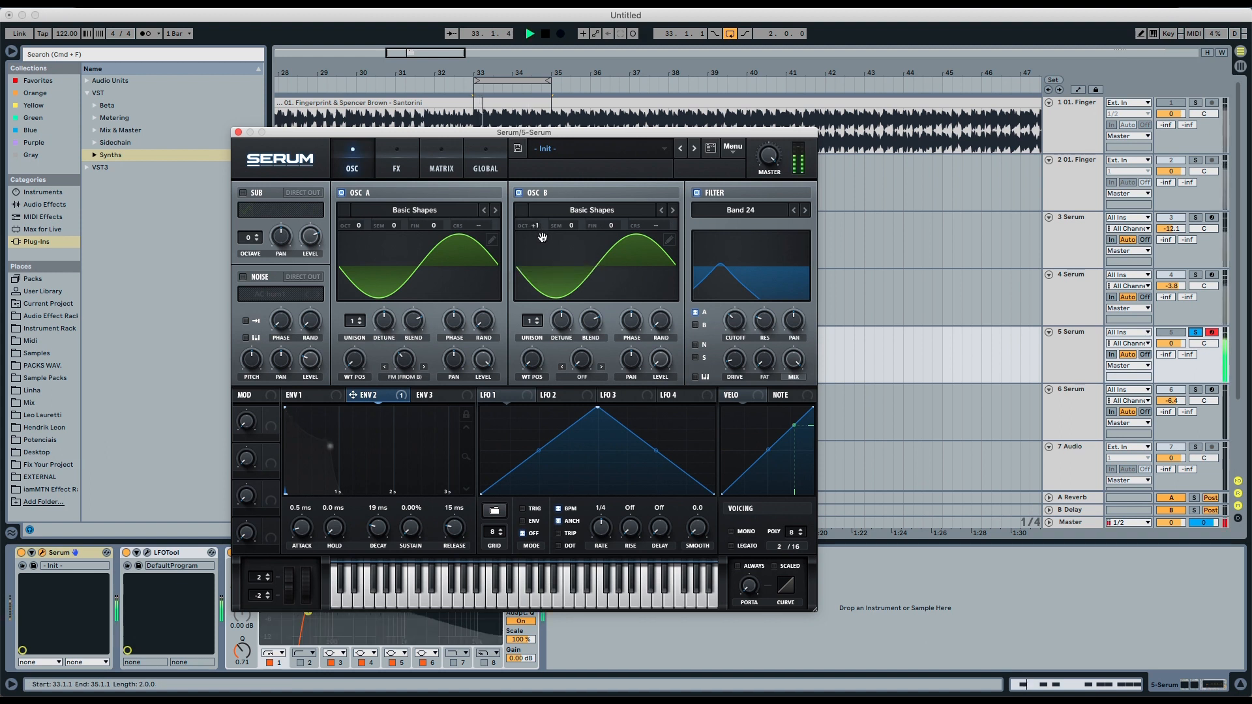
left_click(1193, 276)
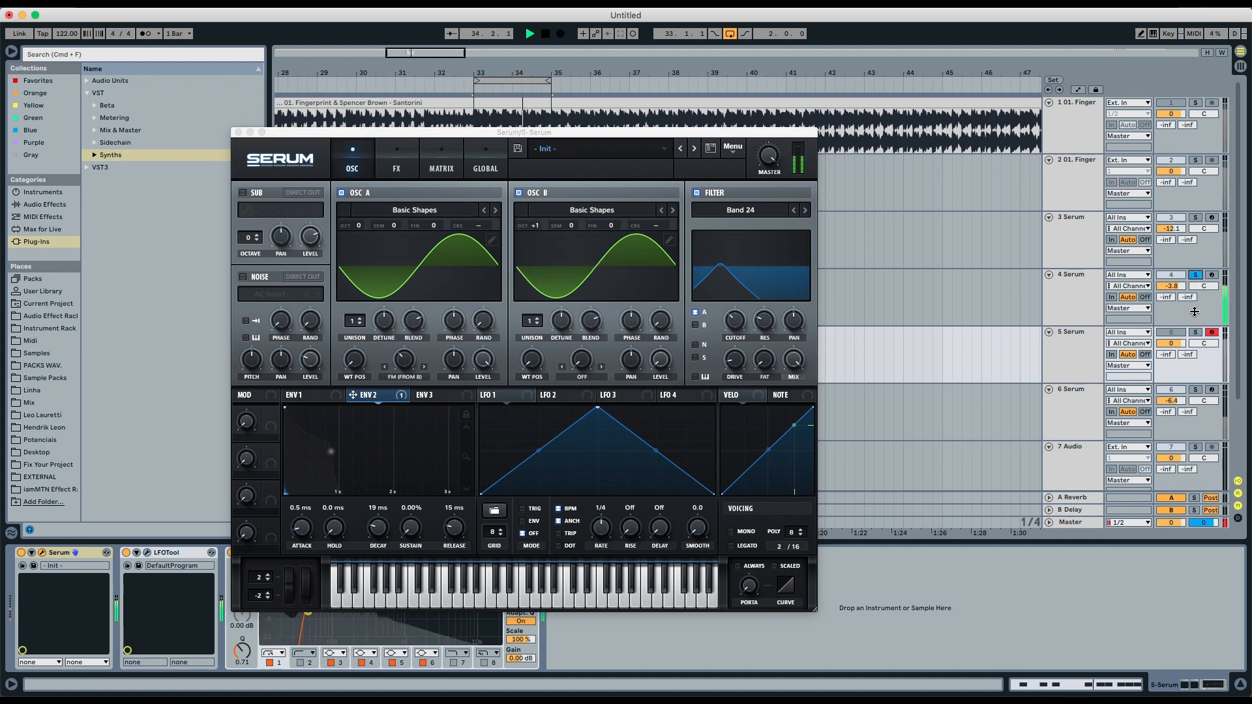
left_click(1196, 333)
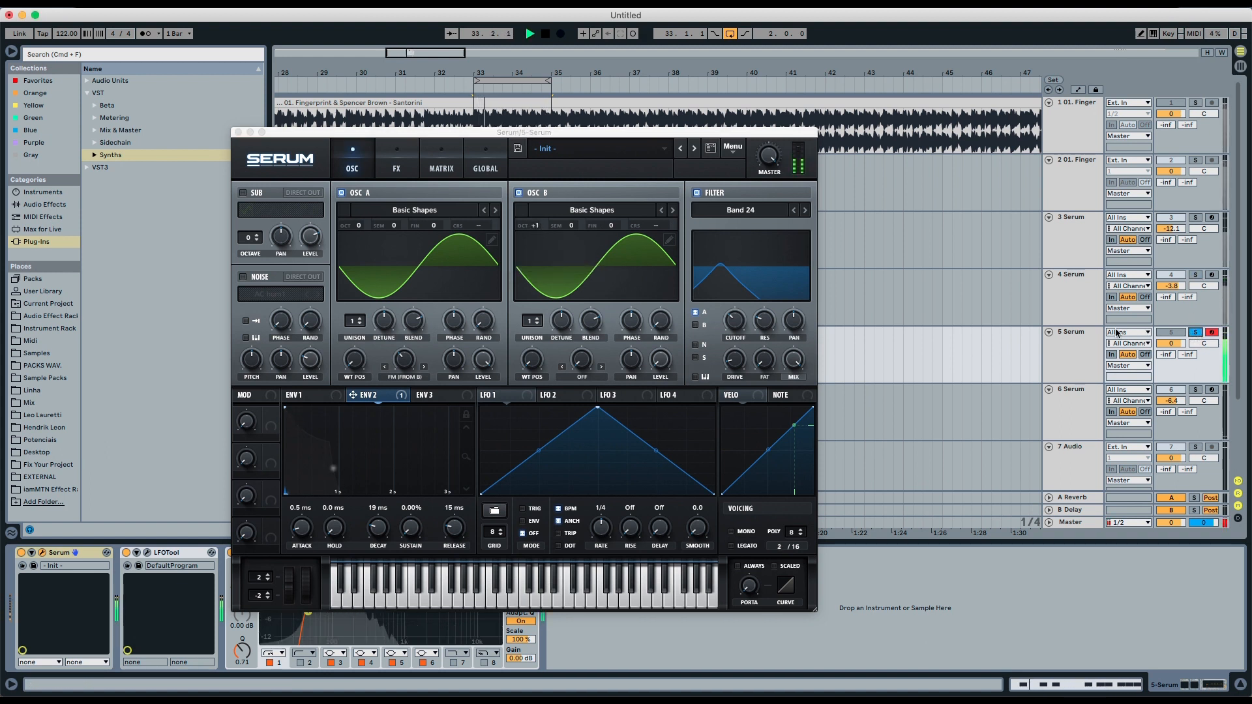
key("space")
- Compare 5 Serum against 4 Serum by soloing each track and playing the loop
left_click(1080, 338)
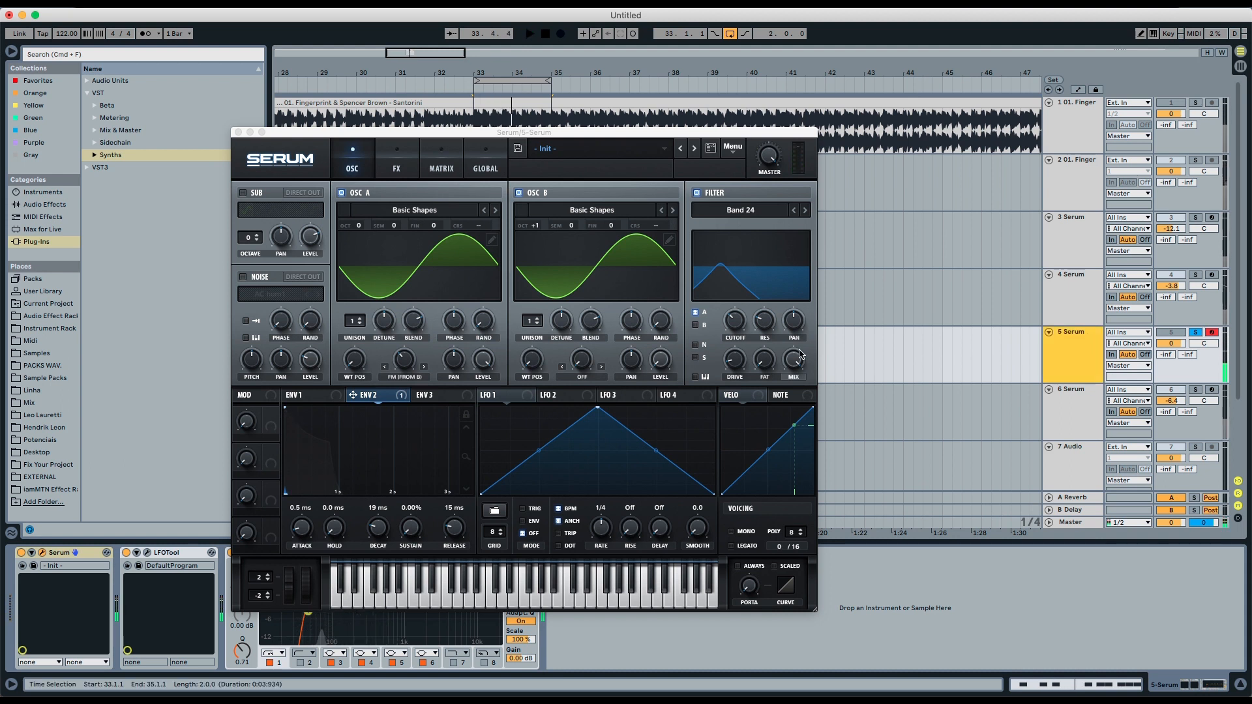
left_click(732, 324)
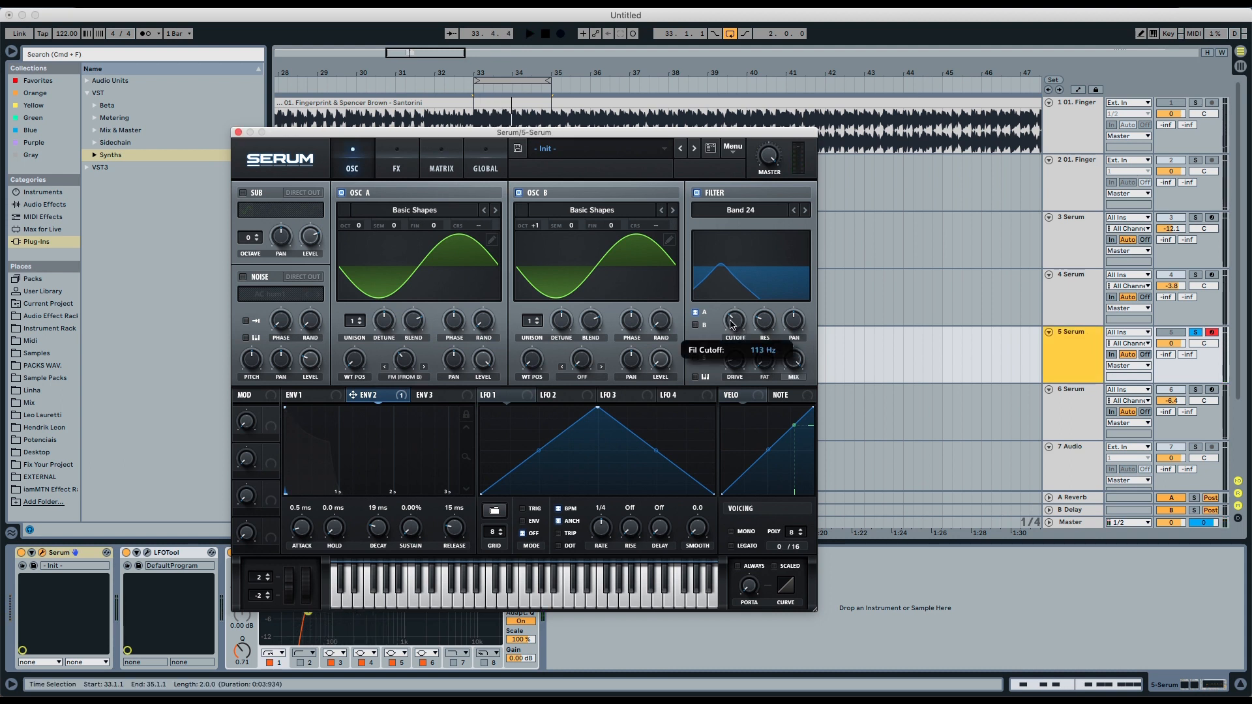
key("space")
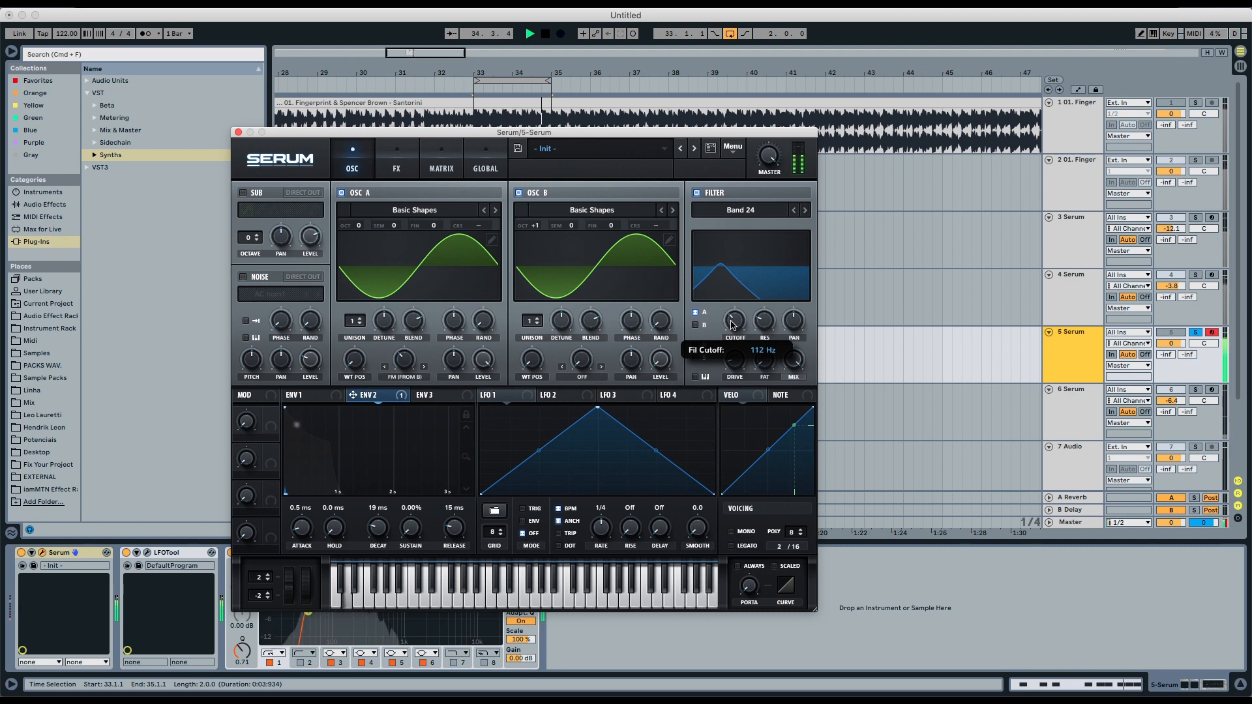
key("space")
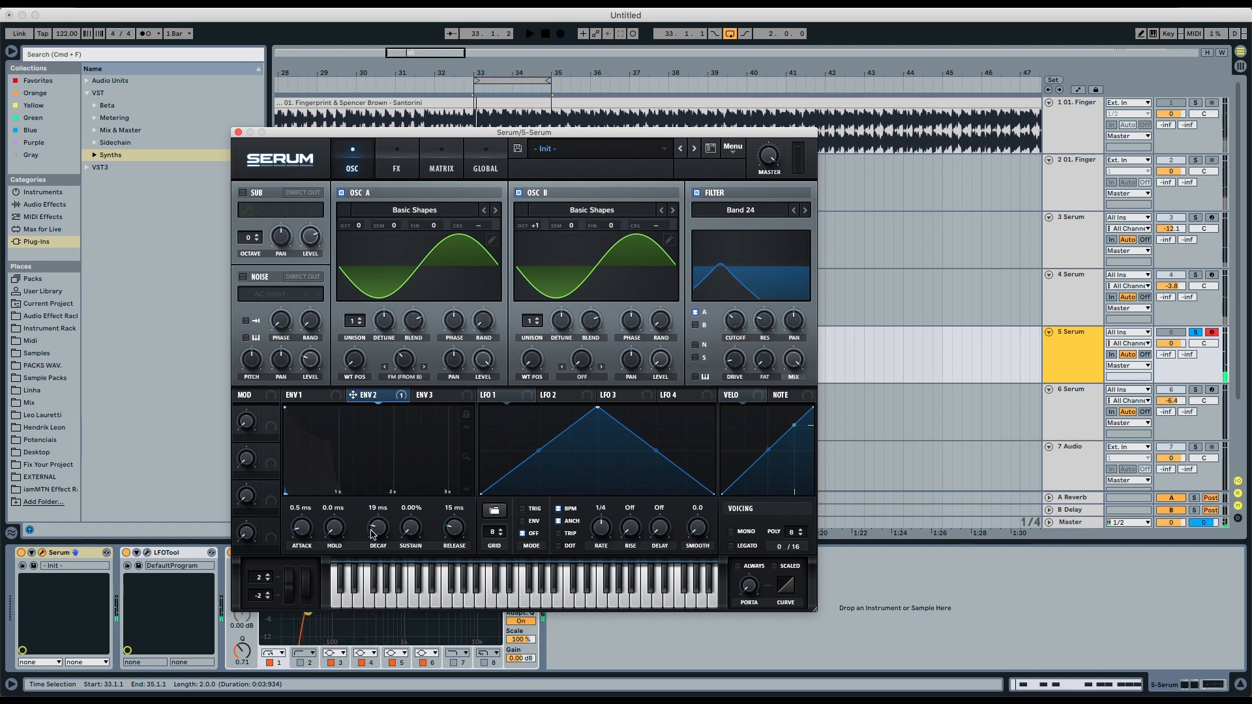
left_click(1194, 276)
key("space")
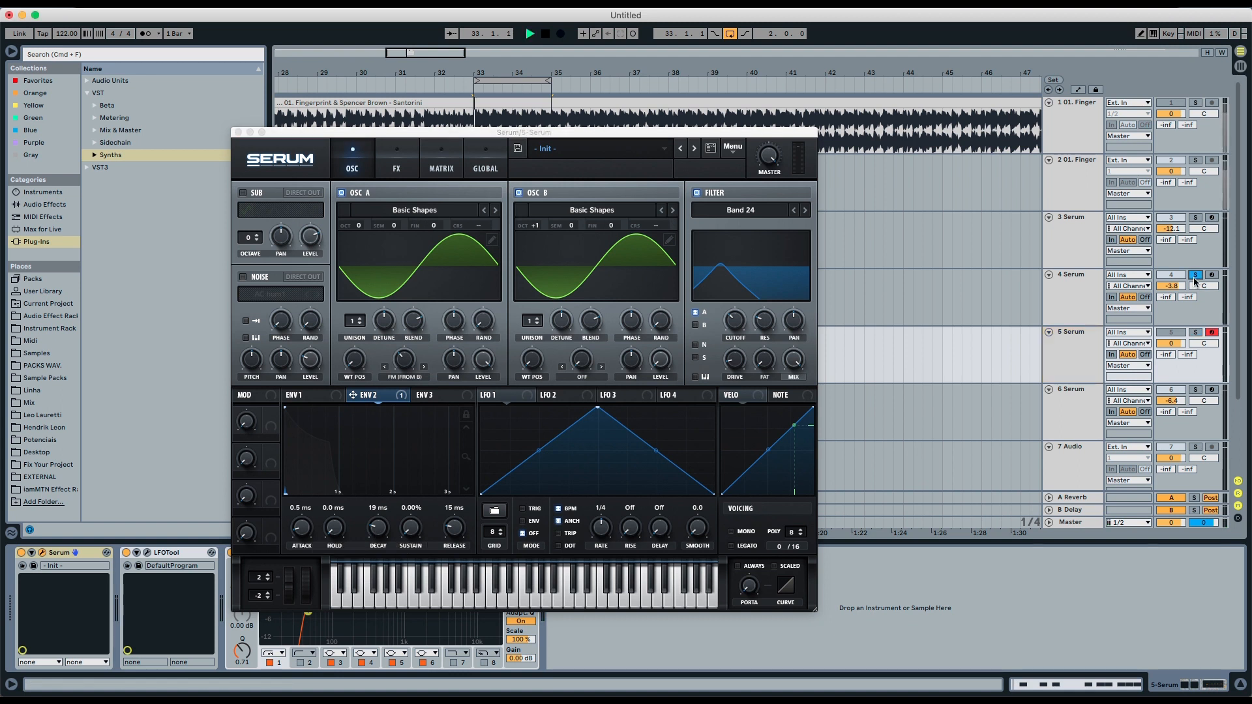
left_click(1195, 333)
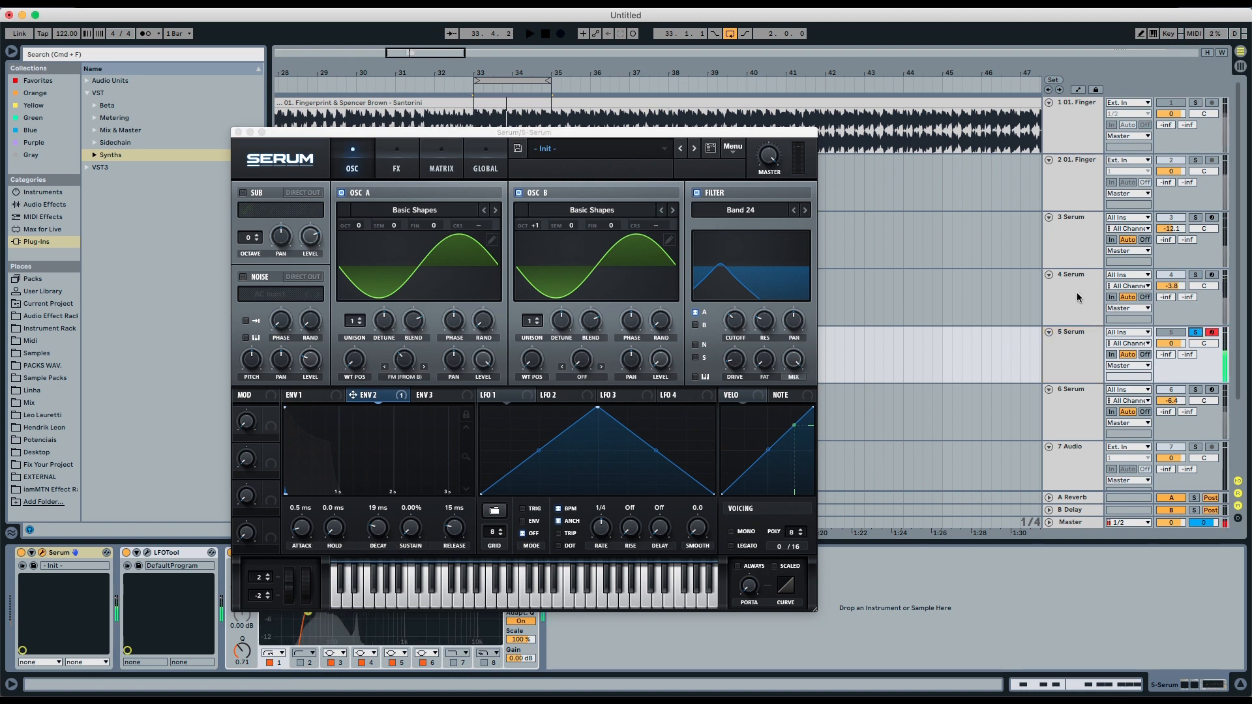
left_click(1077, 299)
key("space")
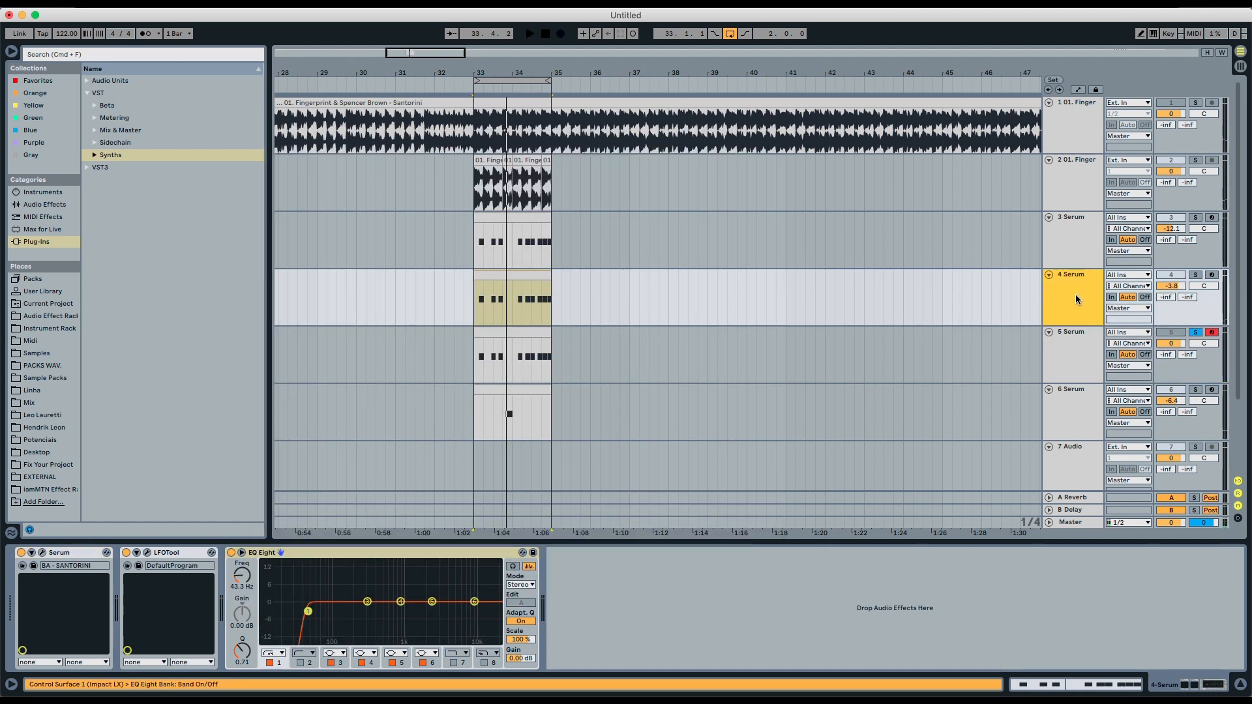
- Open the 6 Serum track's synth, place the playhead in its clip and play the part
left_click(1080, 353)
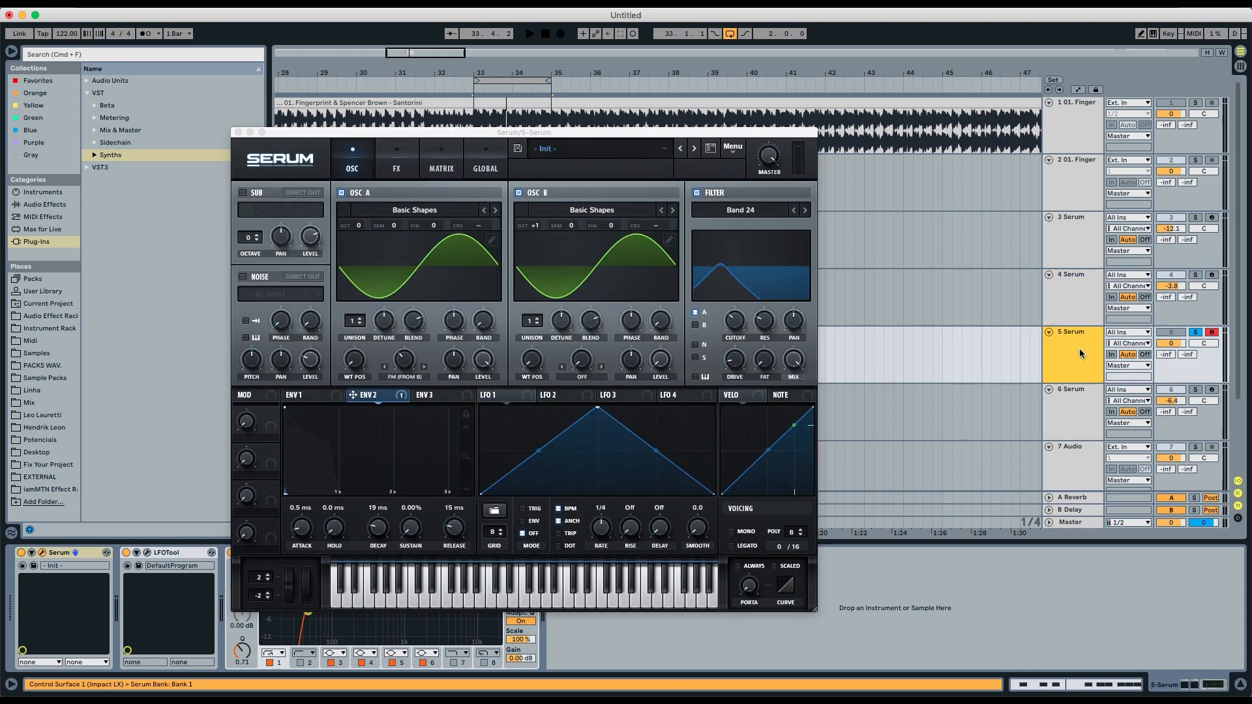
left_click(1079, 390)
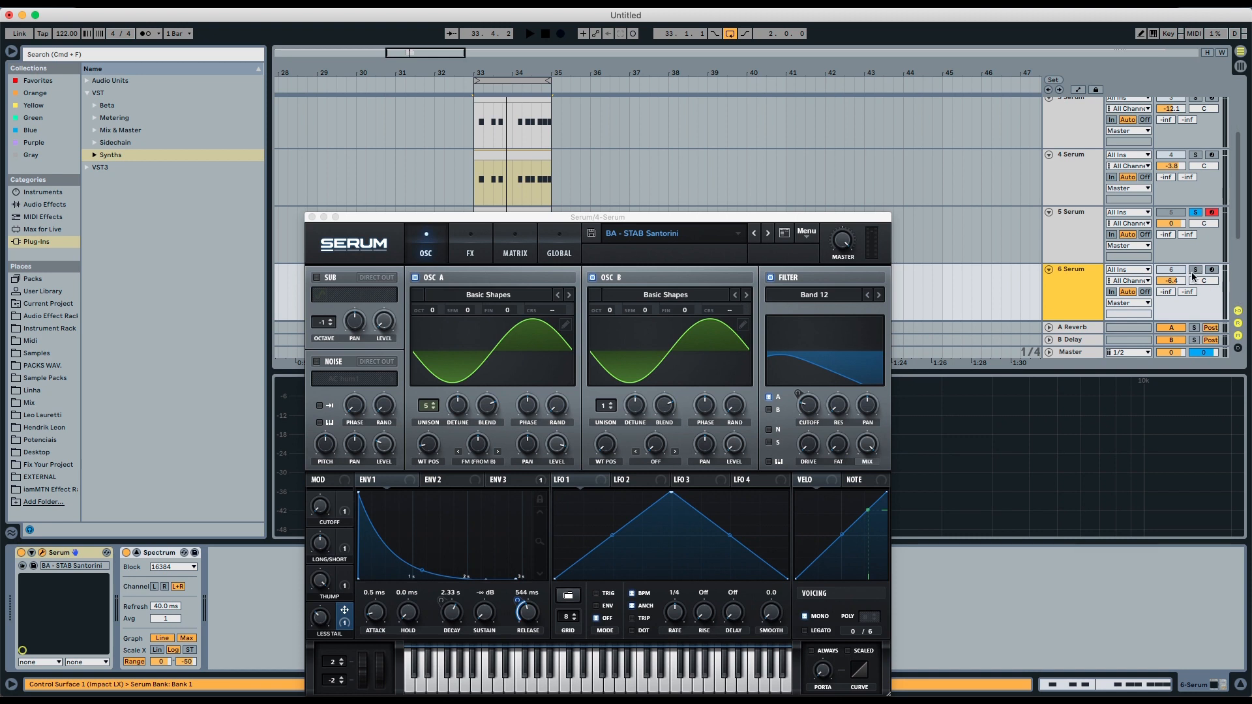
scroll(571, 128, "down", 4)
left_click(509, 171)
key("space")
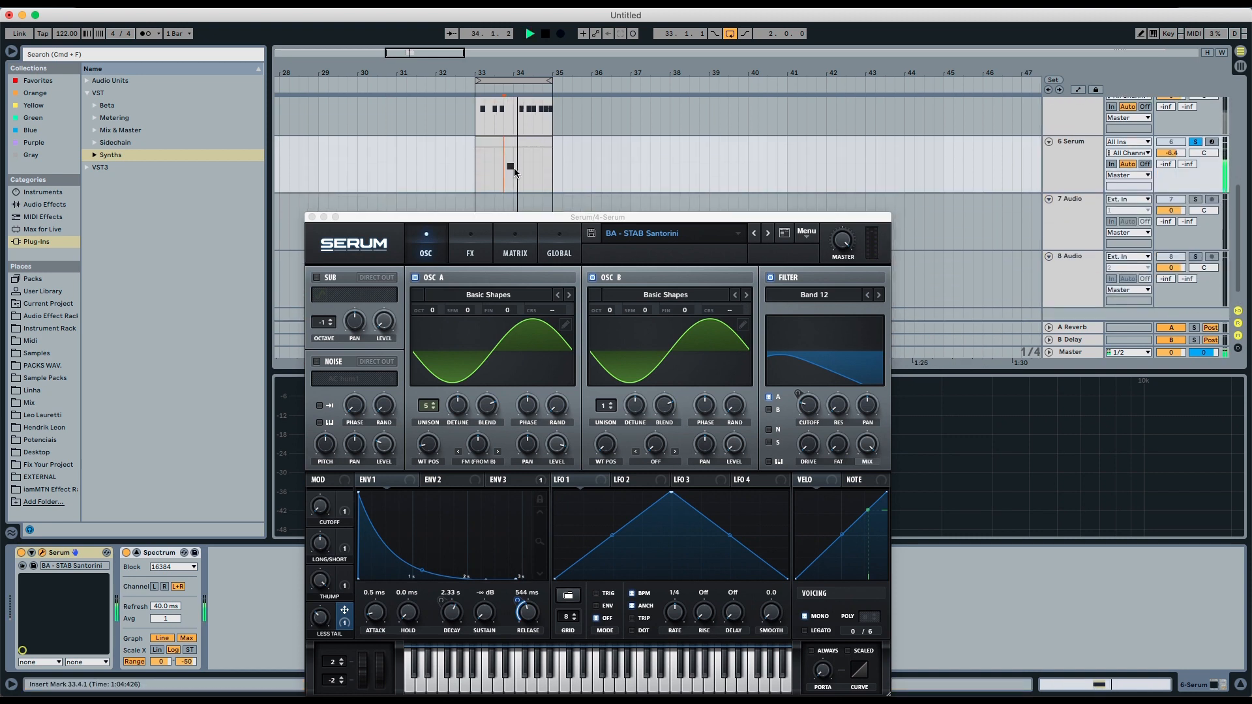
key("space")
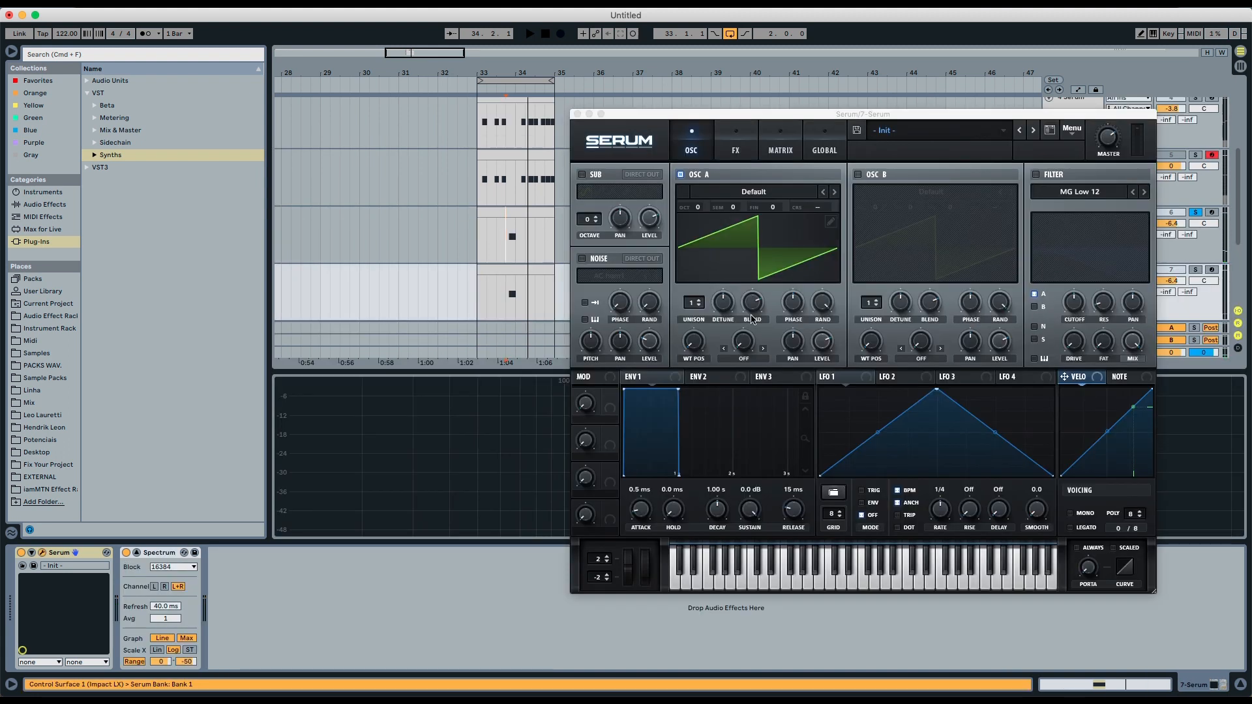
- Load the Basic Shapes wavetable from the Analog folder into OSC A
left_click(744, 197)
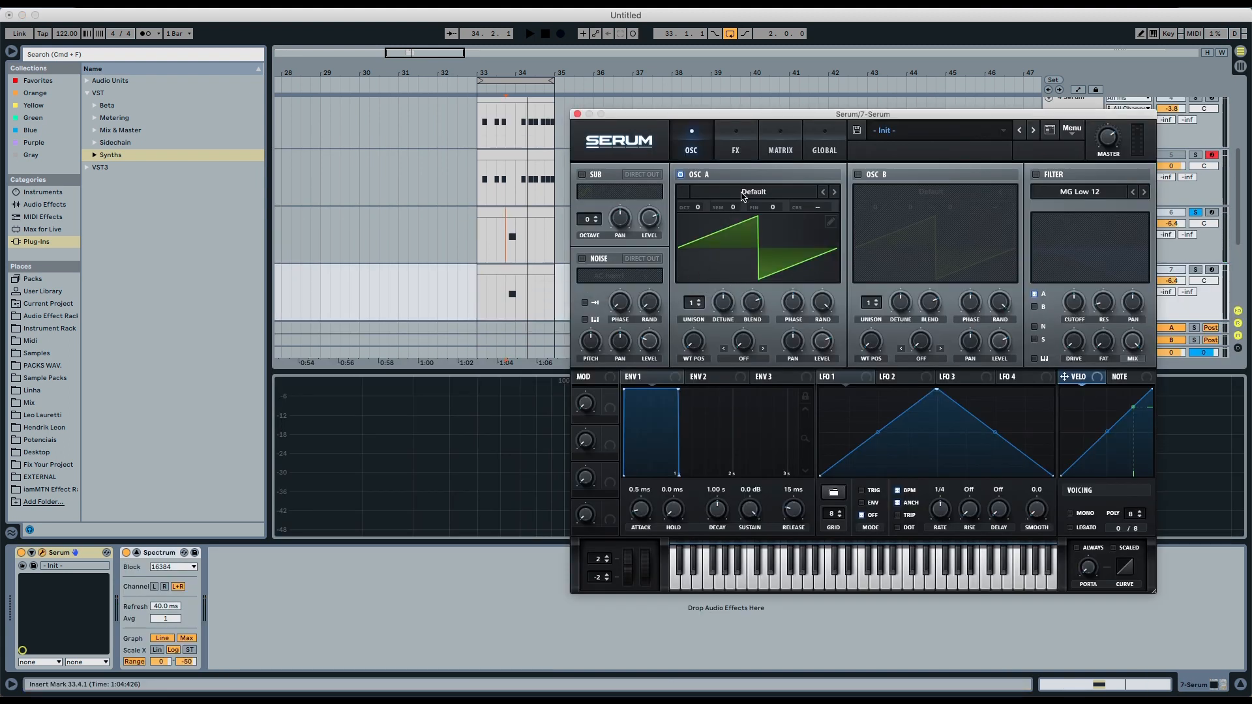
left_click(743, 195)
mouse_move(732, 220)
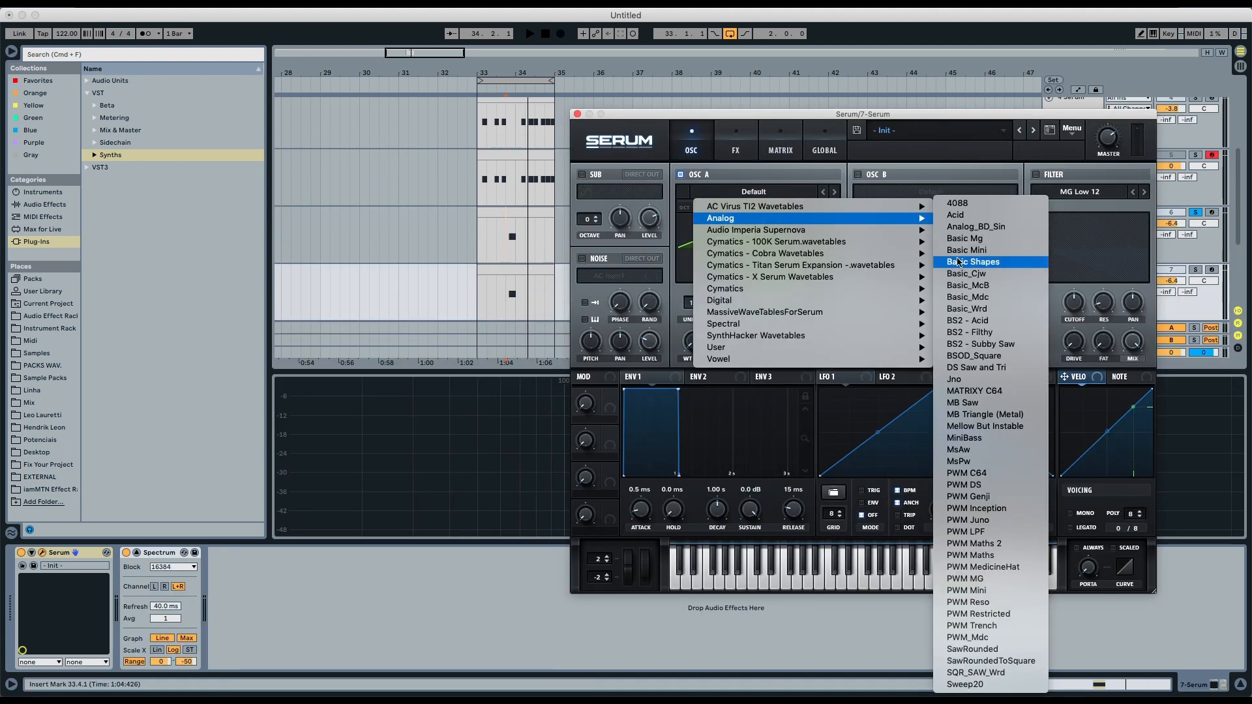
left_click(977, 268)
- Enable OSC B and load the Basic Shapes wavetable into it as well
left_click(857, 174)
left_click(931, 192)
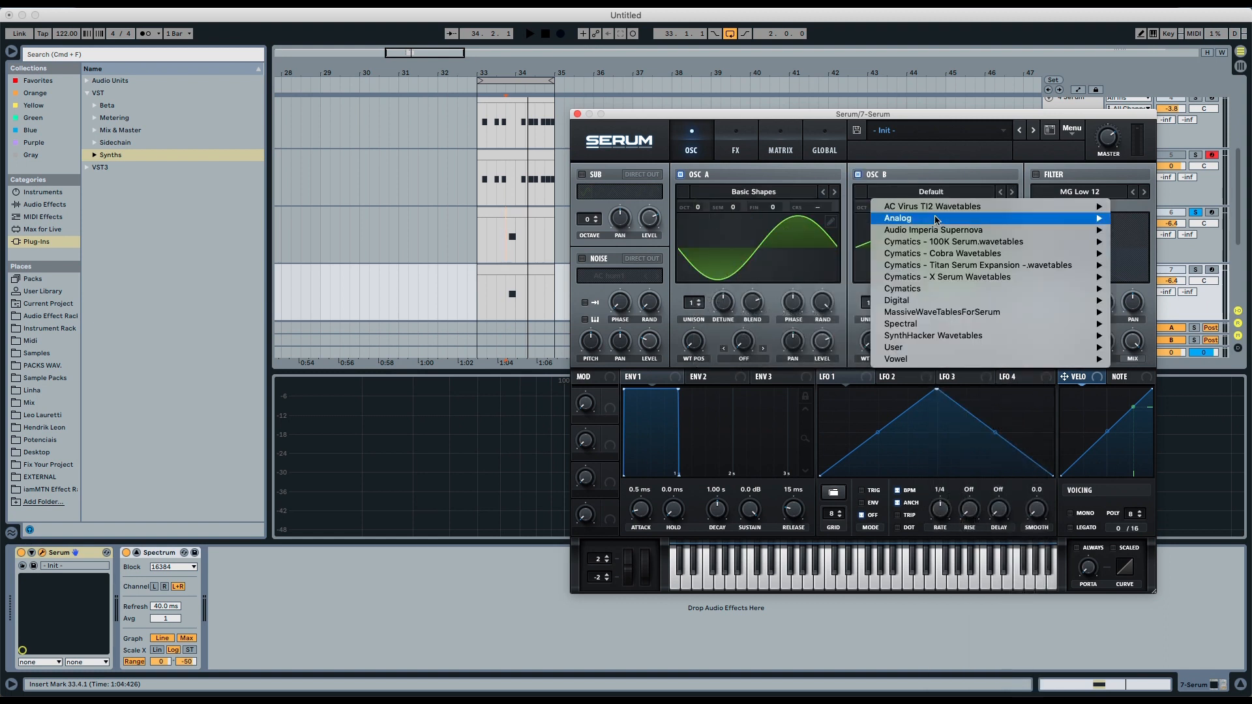
mouse_move(1101, 225)
left_click(1150, 262)
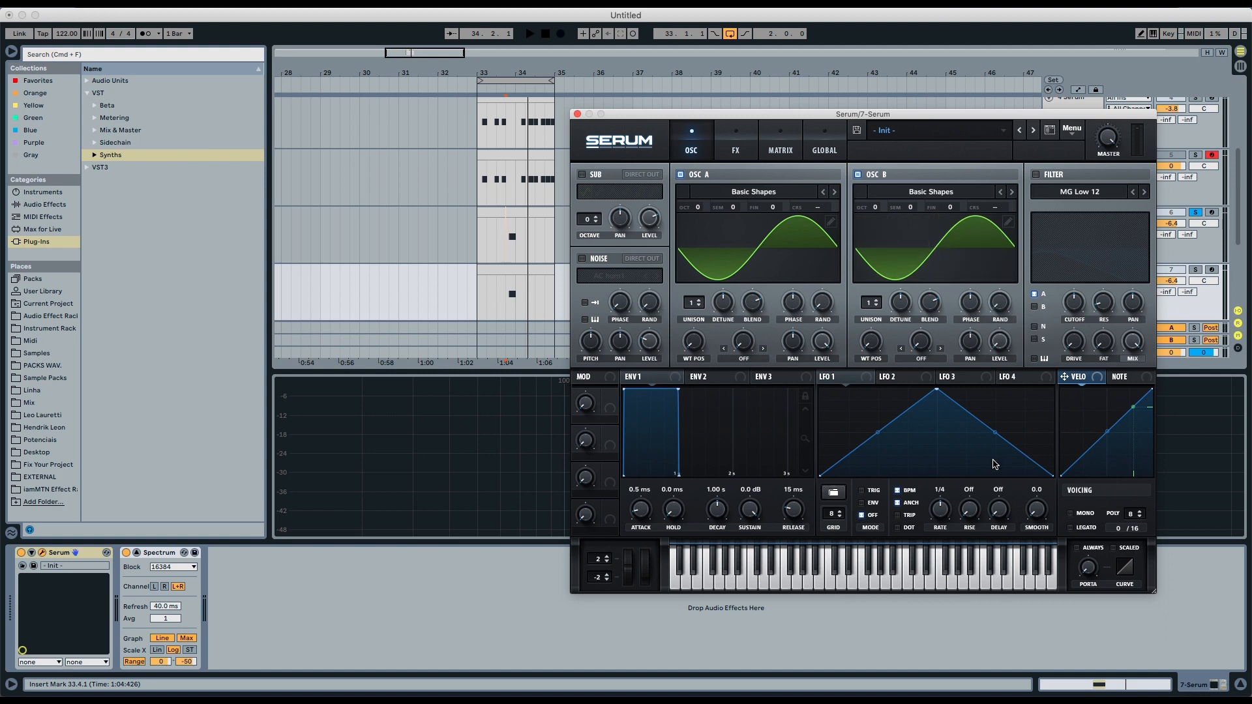
- Set OSC A's warp mode to FM (from B) and raise its unison to 5 voices
left_click(745, 363)
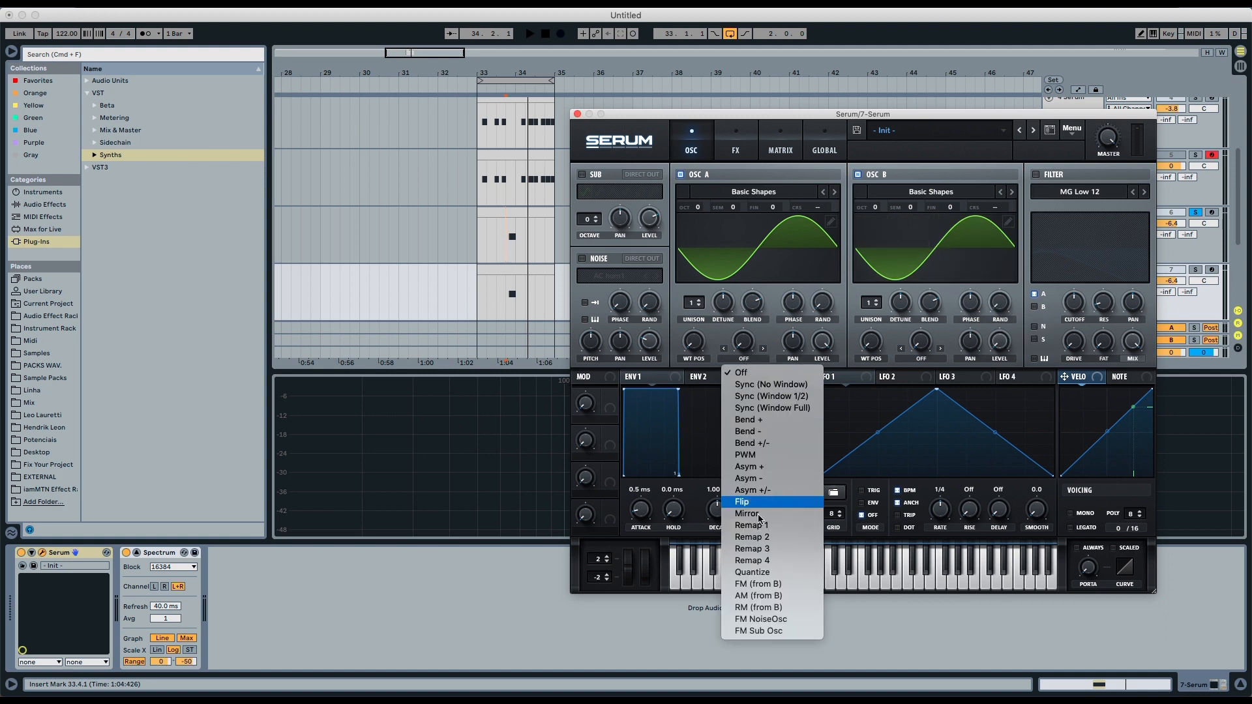
left_click(776, 584)
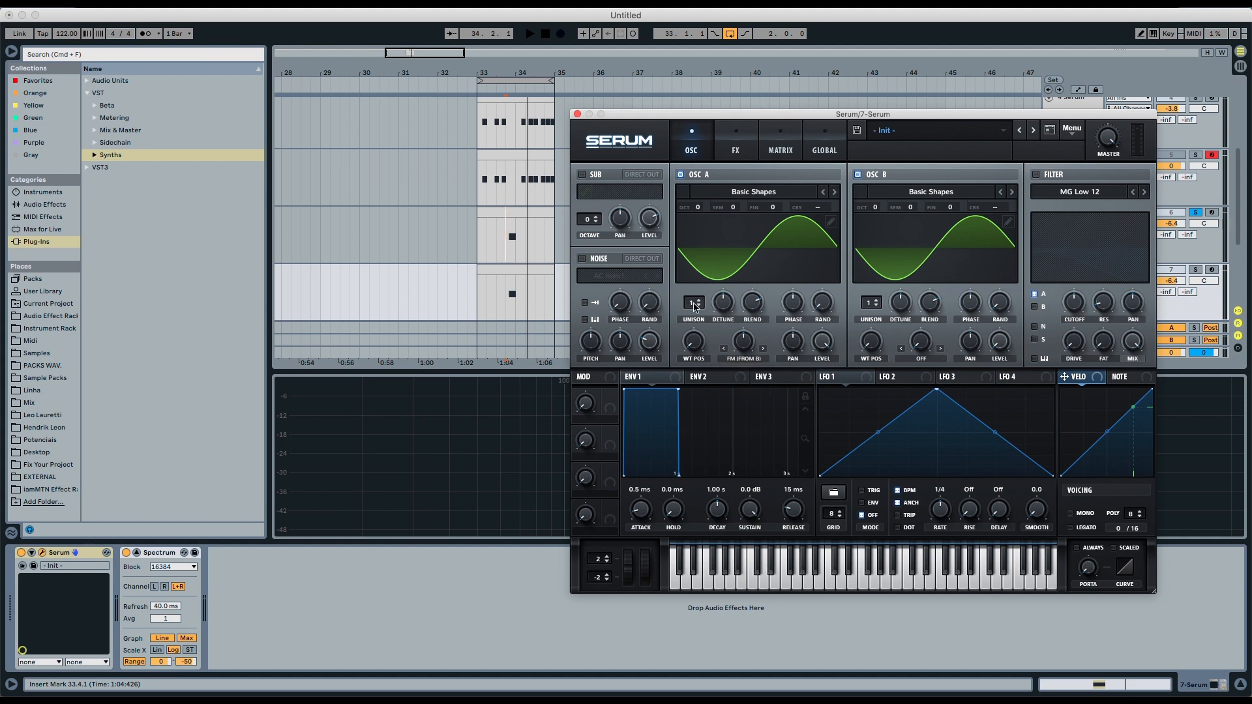
left_click_drag(693, 303, 698, 269)
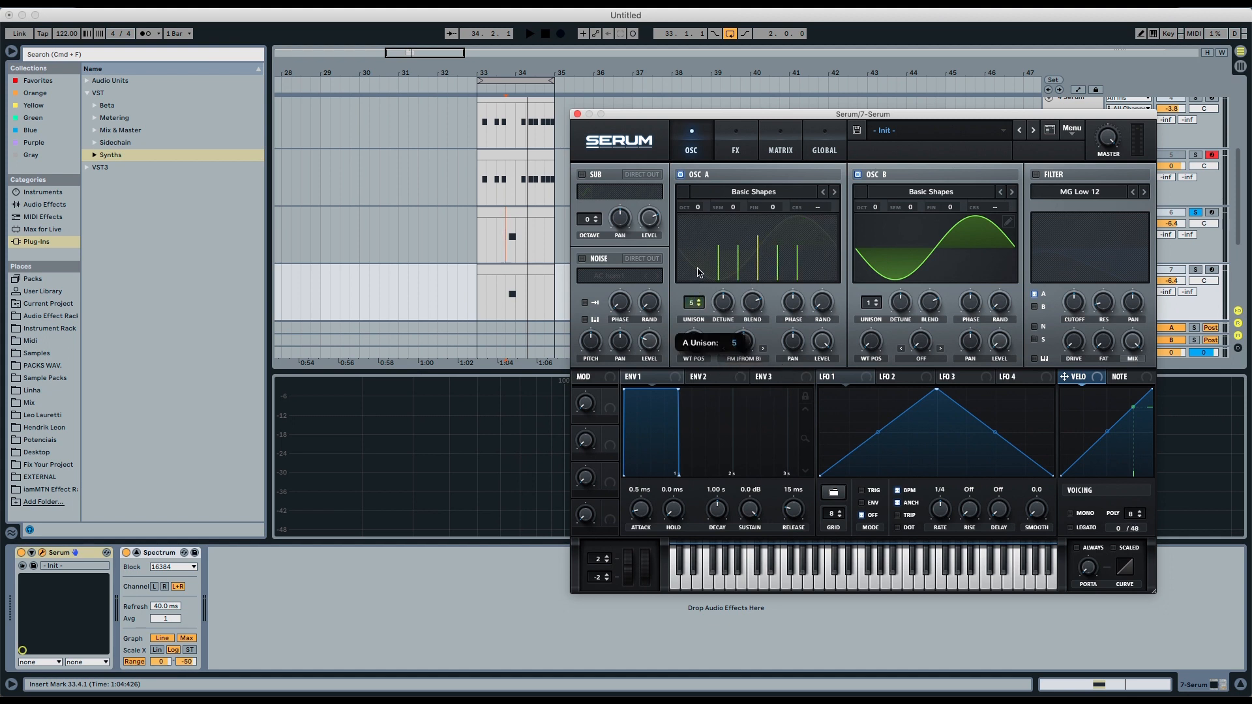
- Enable the filter, pull its cutoff down and switch the filter type to Band 12
left_click(1196, 270)
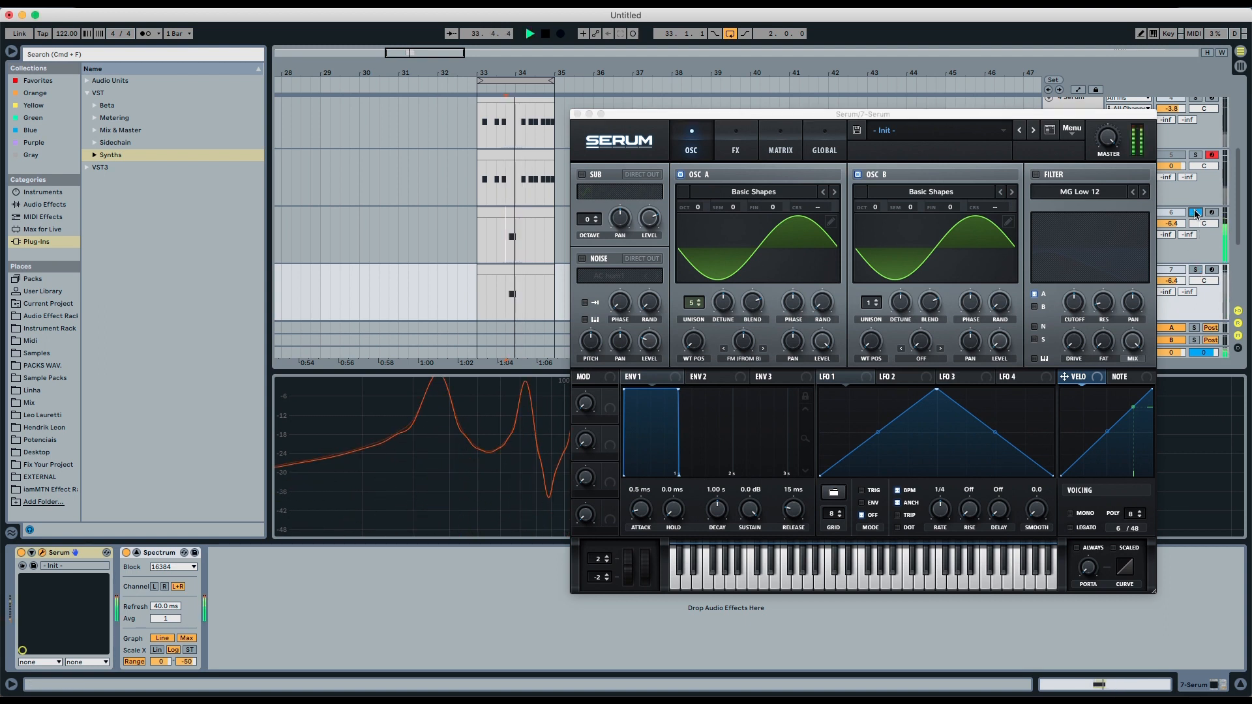
left_click(1036, 175)
left_click_drag(1075, 302, 1070, 332)
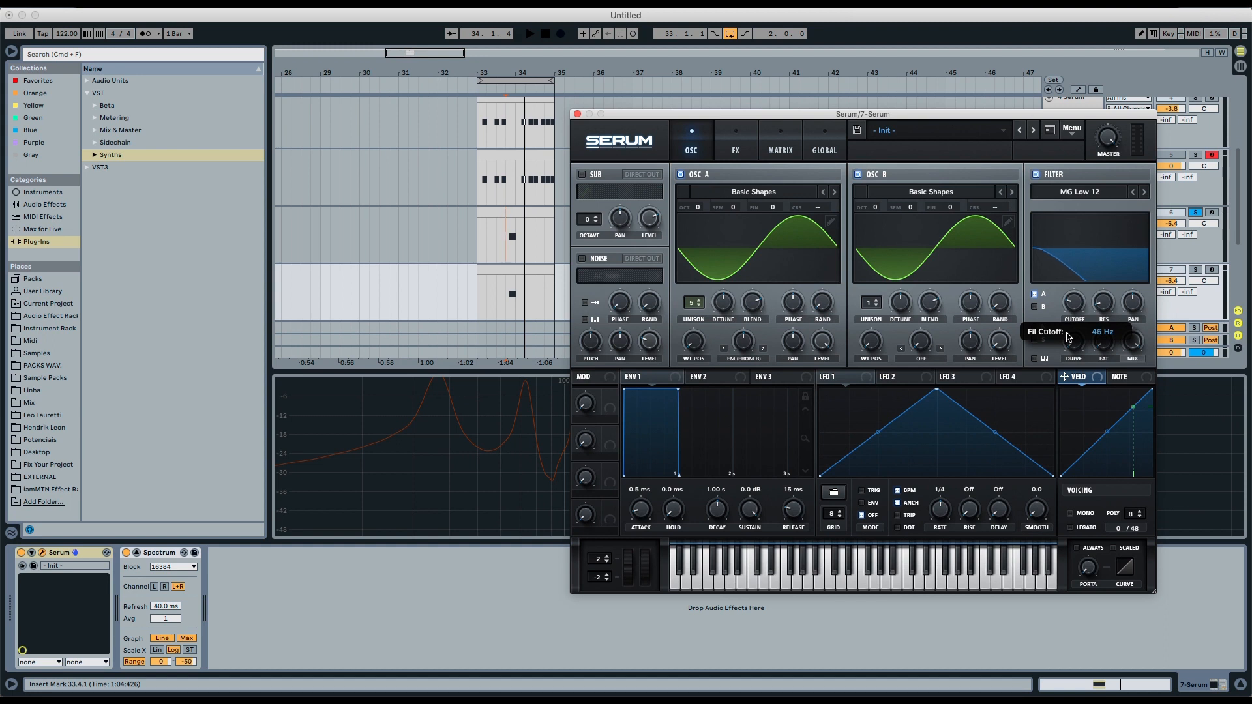
left_click_drag(1069, 336, 1095, 443)
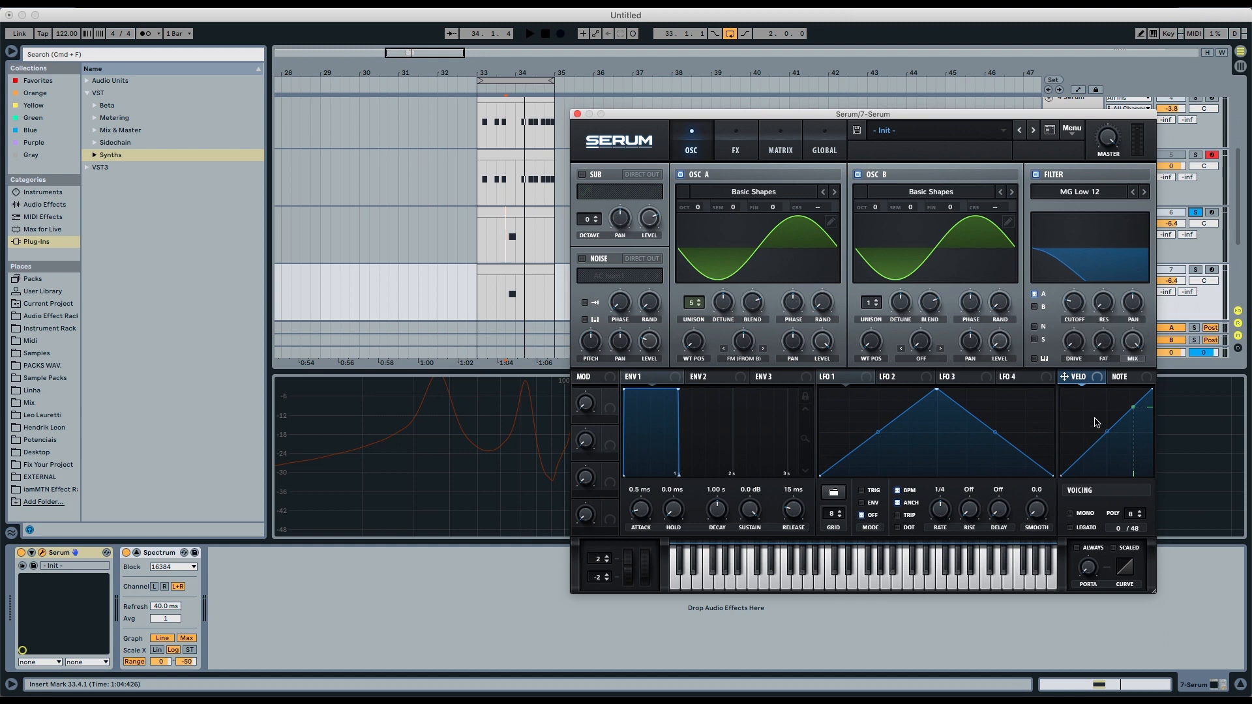
left_click(1076, 194)
mouse_move(1082, 206)
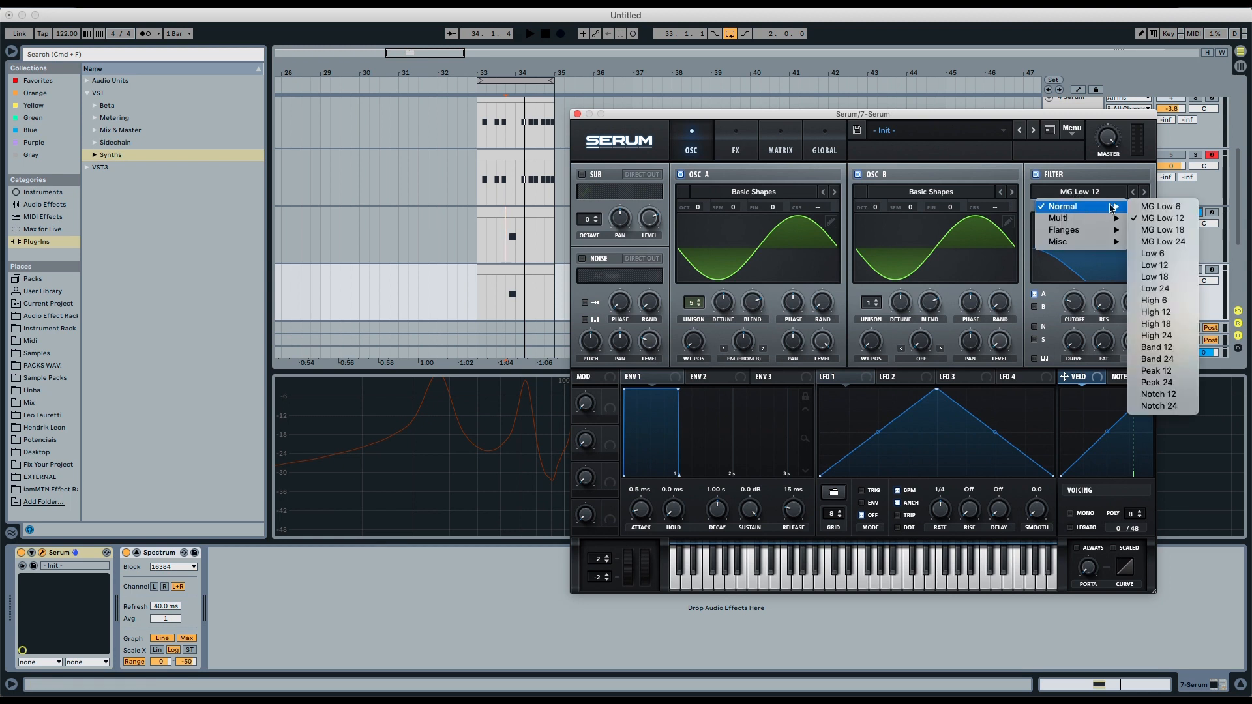
left_click(1162, 348)
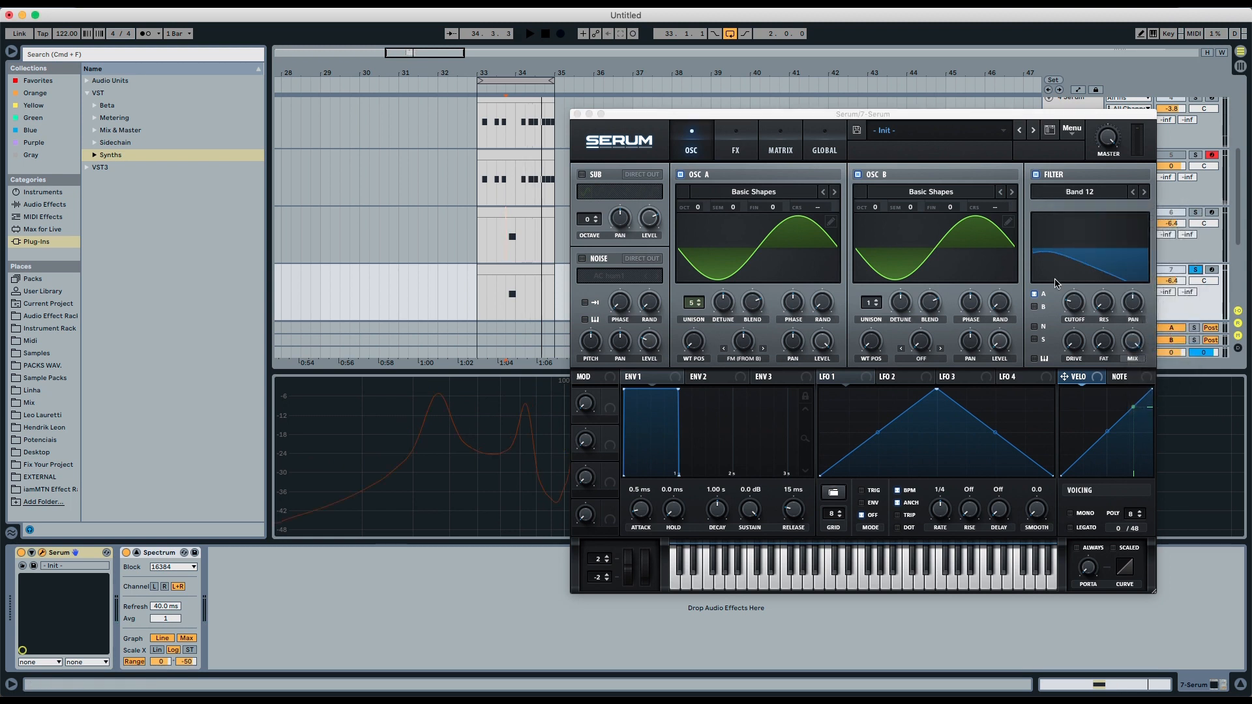
- Compare the remake by soloing the 6 Serum and 7 Serum tracks in turn during playback
left_click(1194, 212)
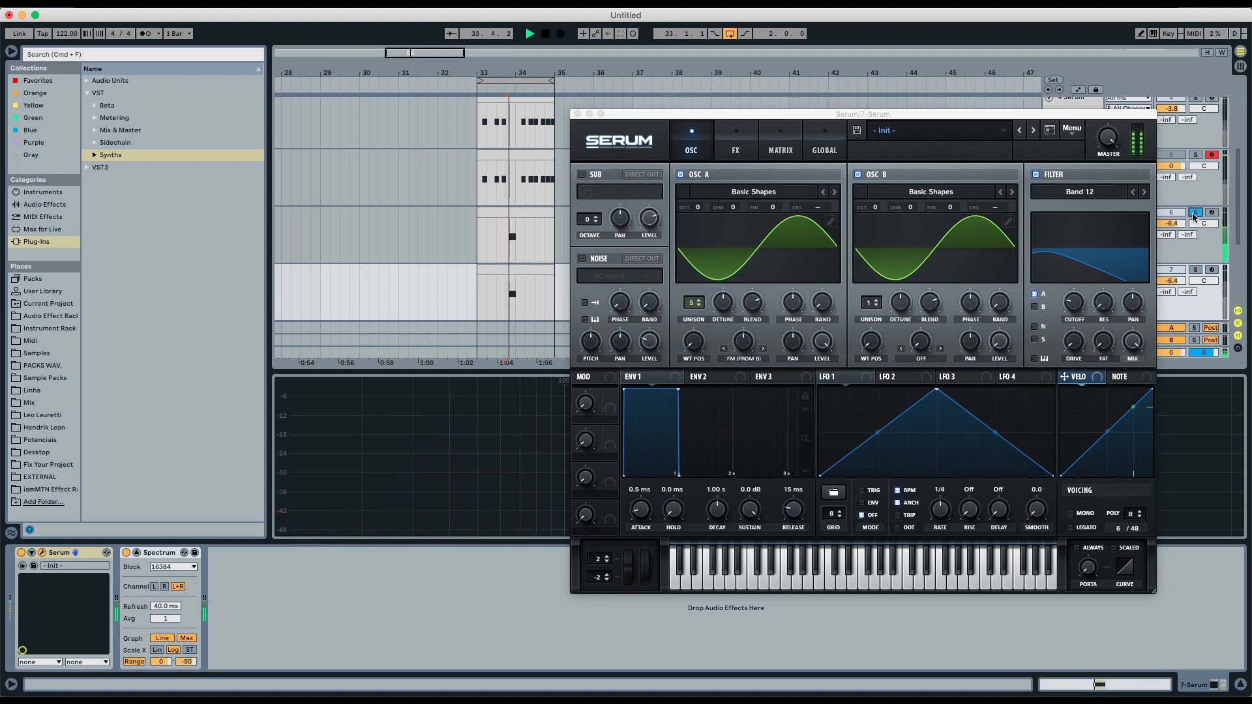
key("space")
left_click(1195, 270)
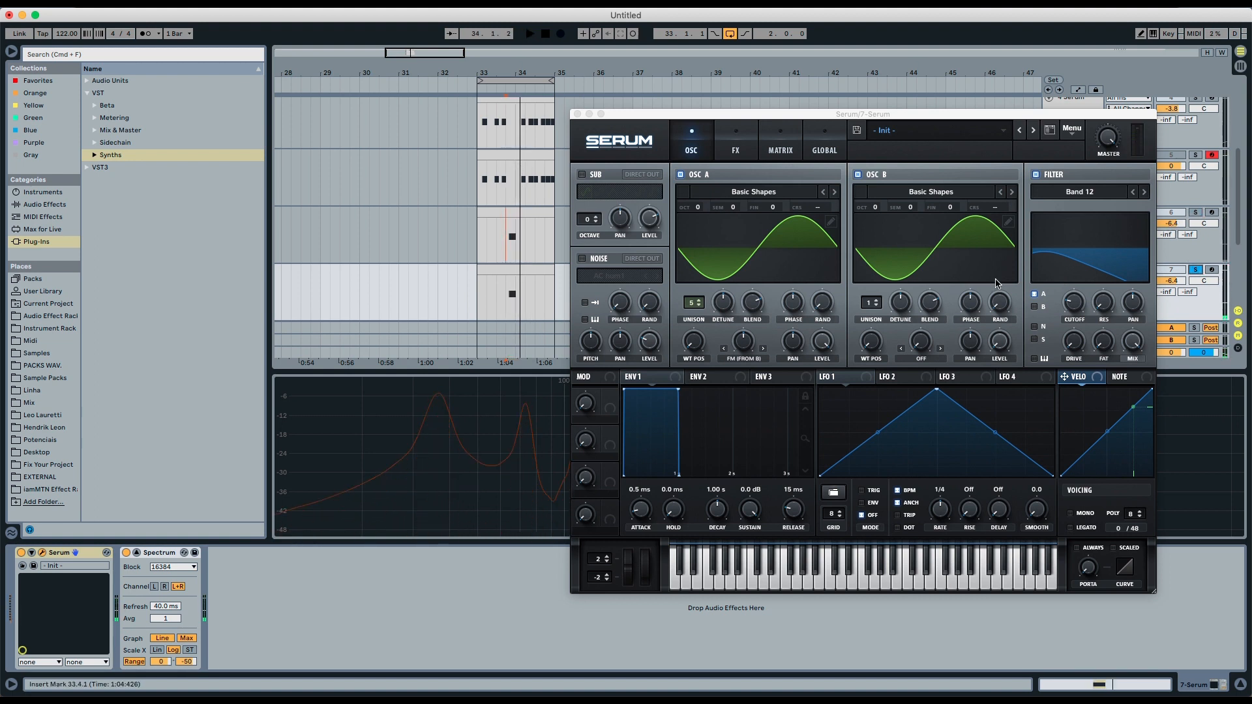
- Shape Env 1 with sustain at -inf dB and a decay of about 914 ms, then audition it
left_click(658, 383)
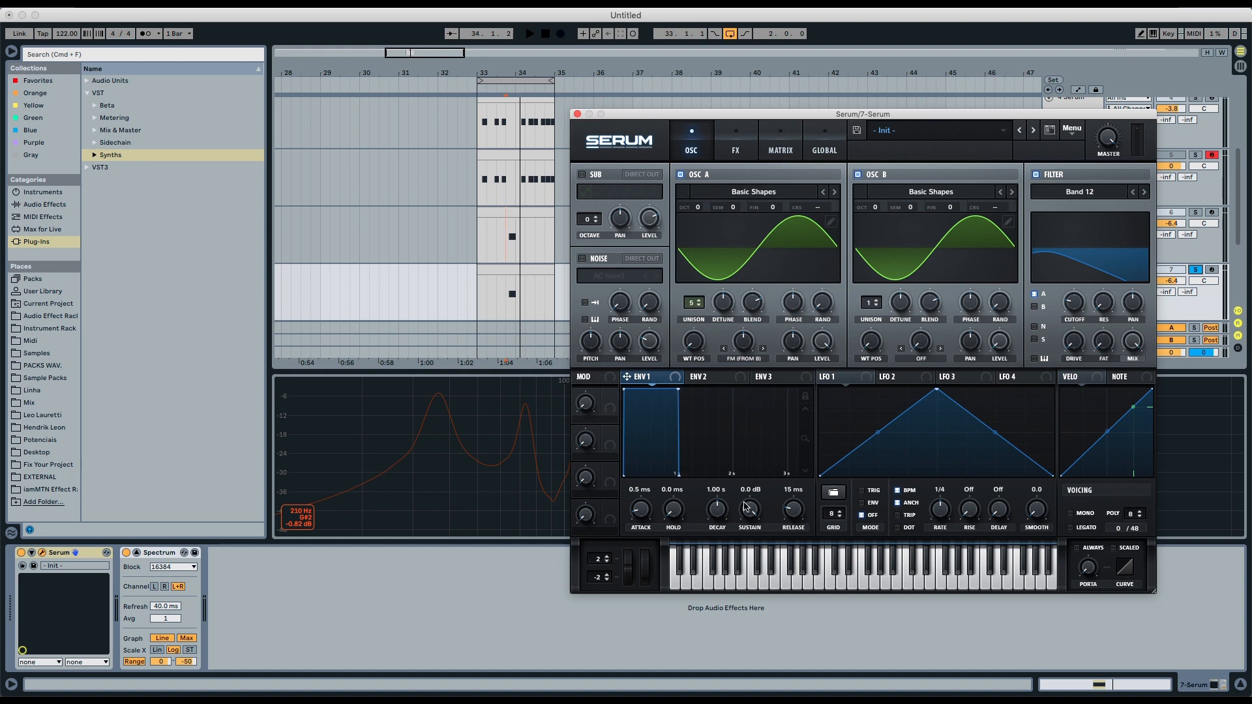
left_click_drag(747, 507, 748, 693)
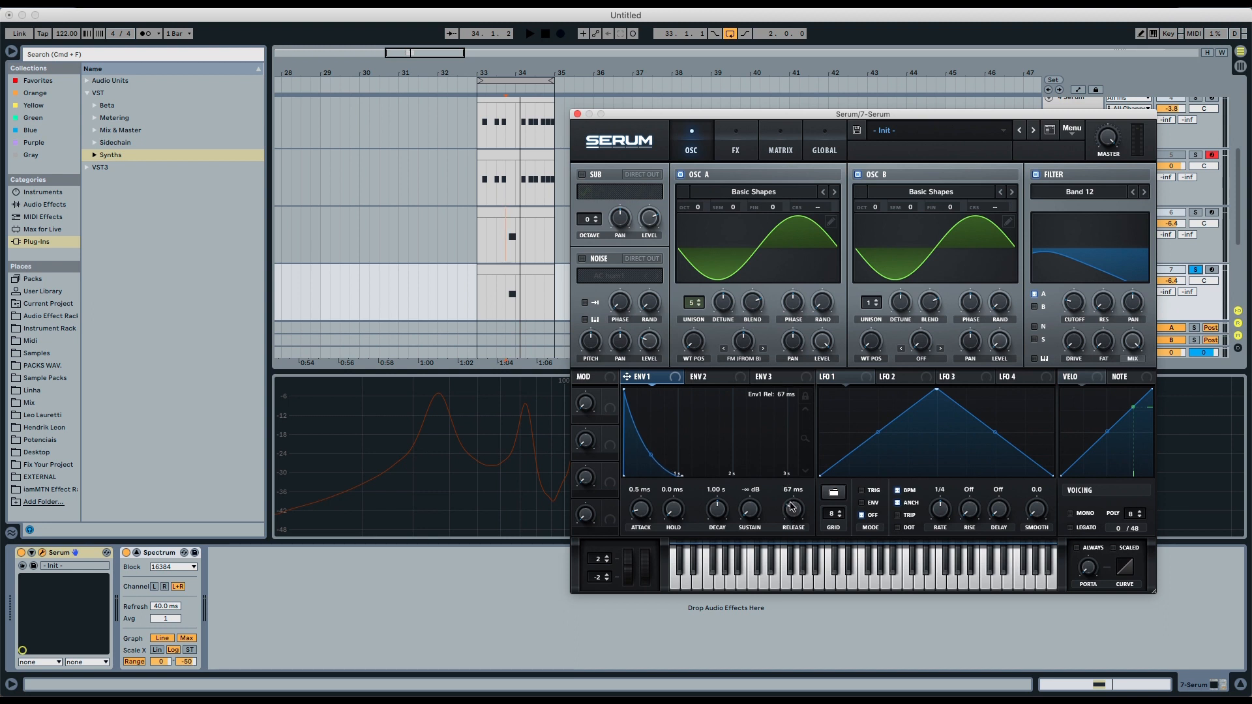
left_click_drag(717, 507, 717, 510)
key("space")
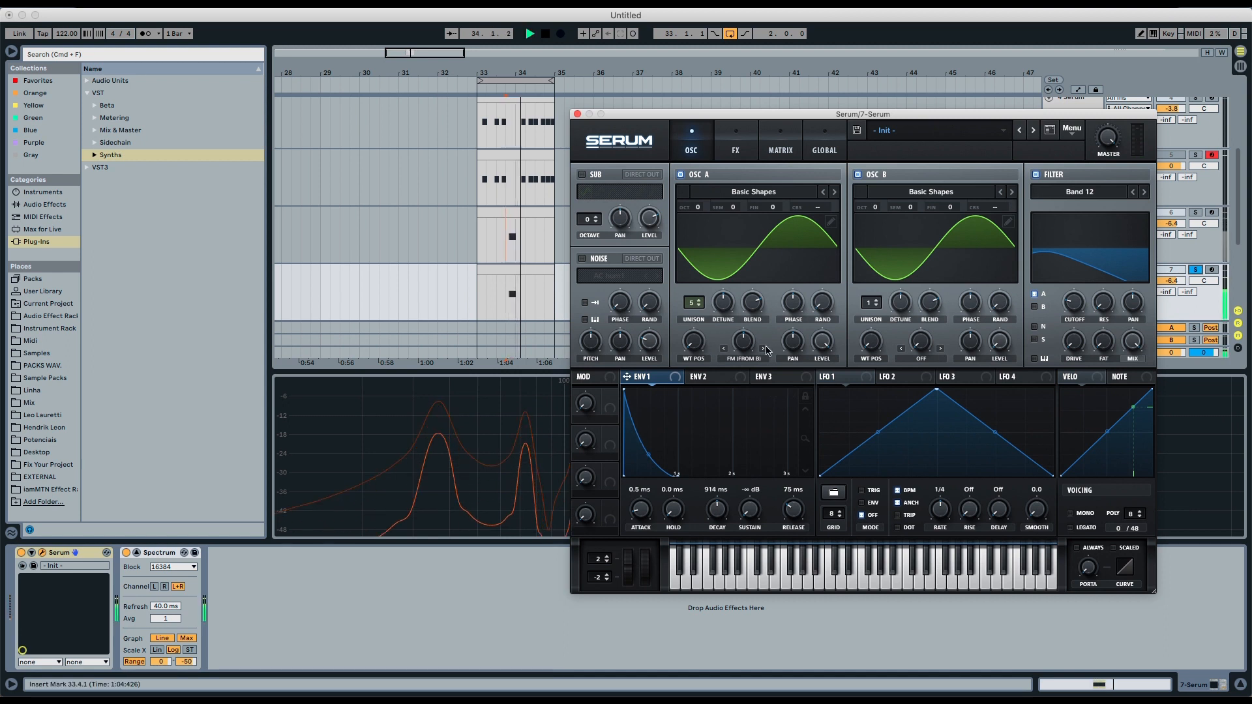
key("space")
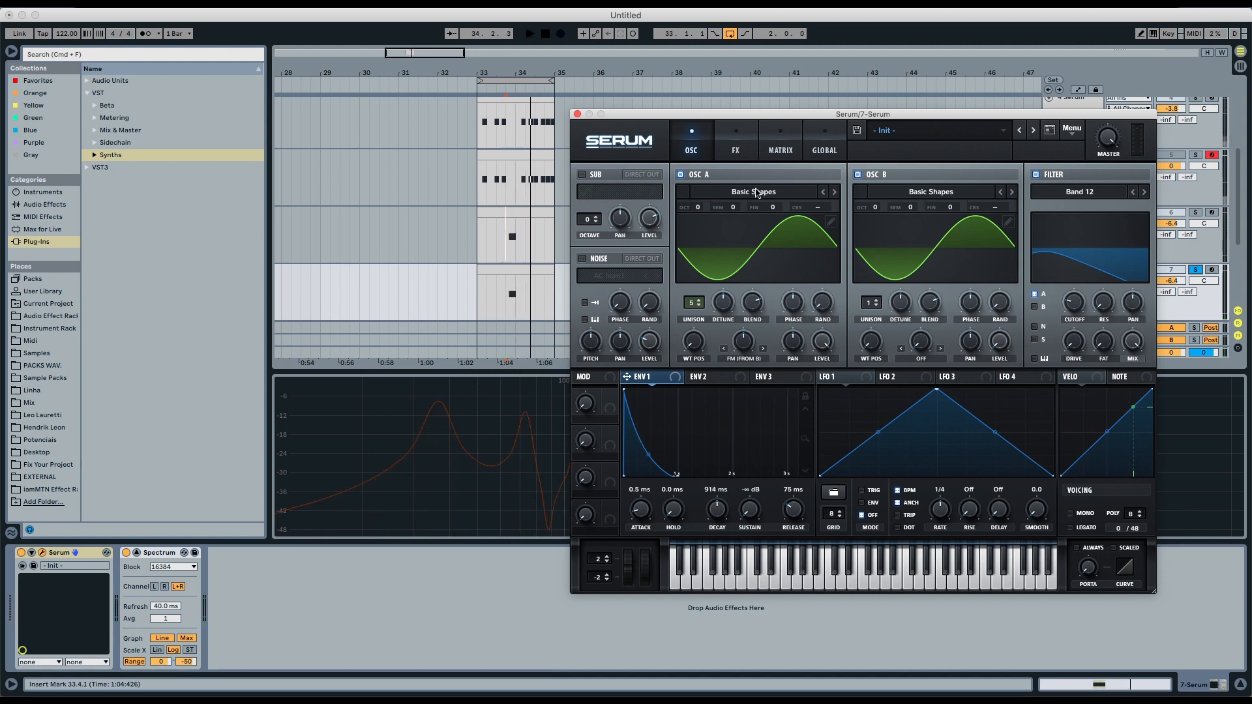
- Shape Env 2 to a 43 ms decay with 0% sustain and route it in the matrix to Mast.Tun at amount 11
left_click(706, 378)
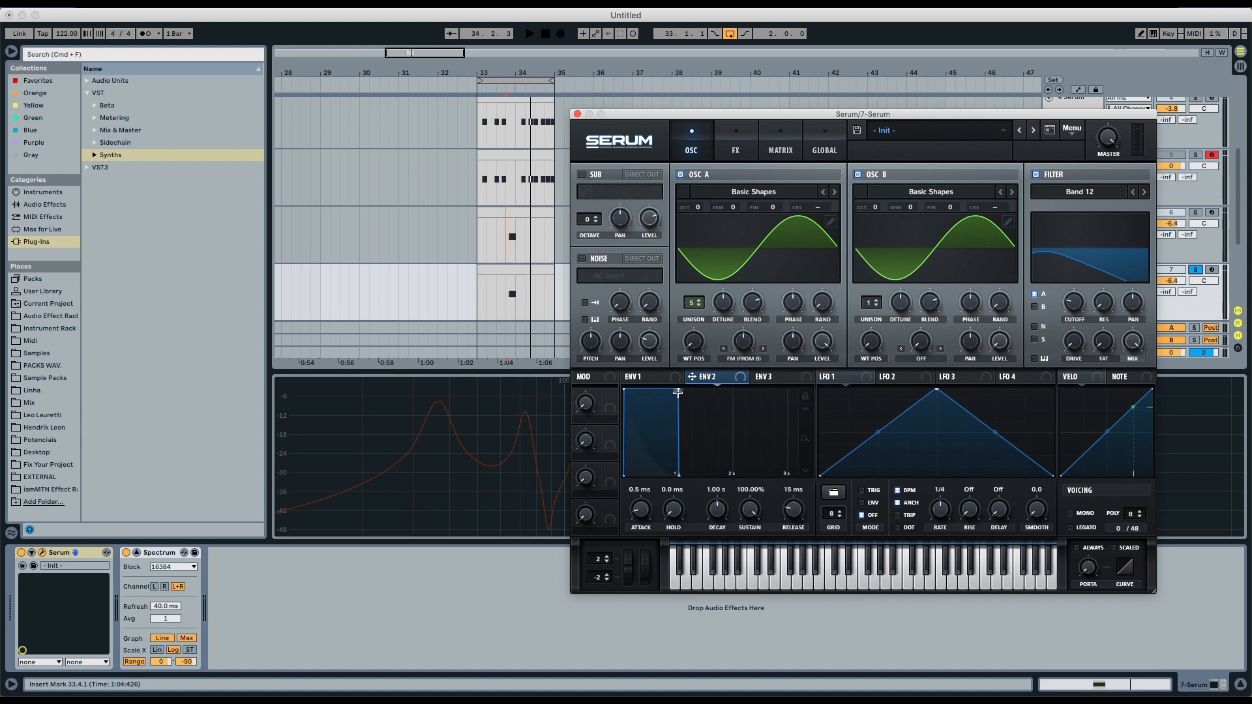
left_click_drag(677, 392, 714, 537)
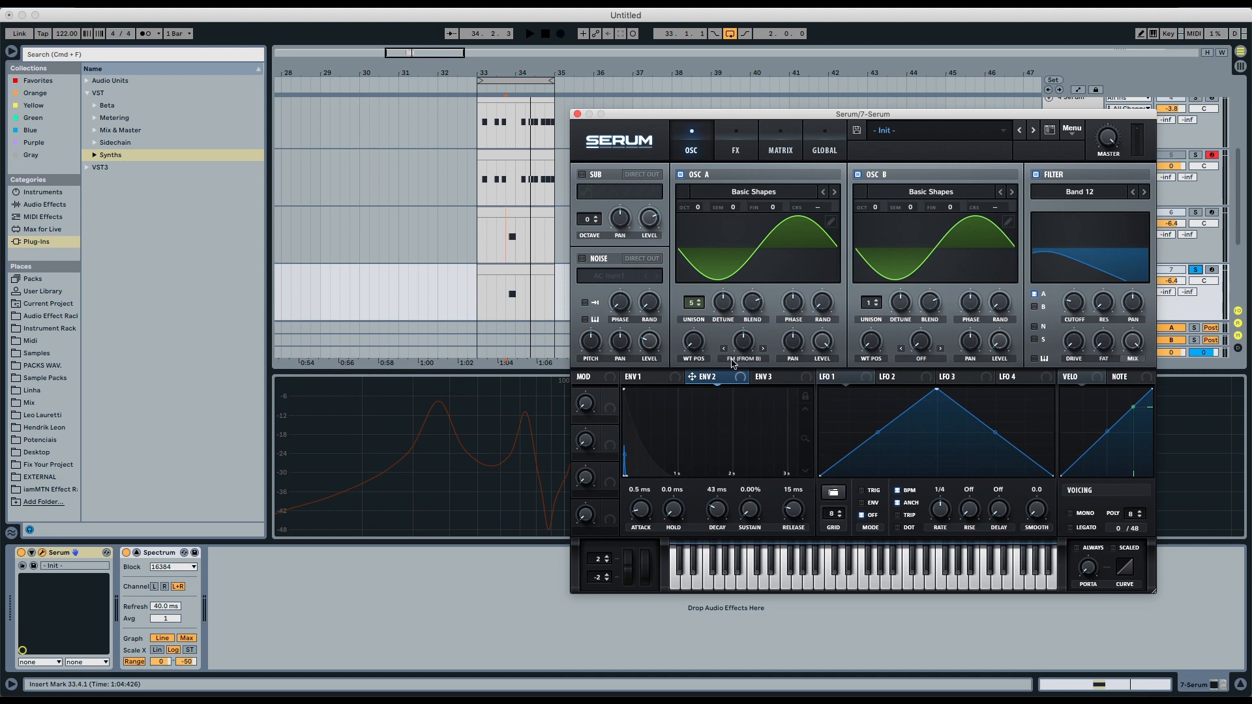
left_click(748, 152)
left_click(780, 147)
left_click(601, 191)
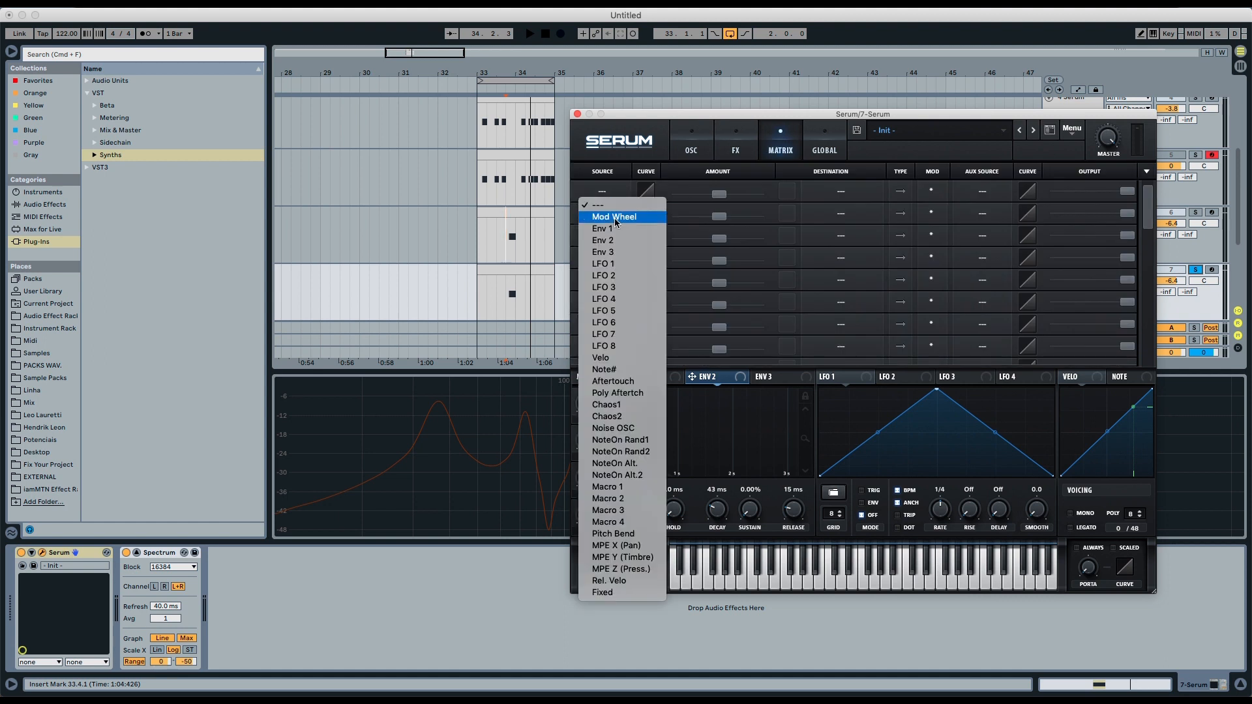
left_click(604, 240)
left_click(840, 191)
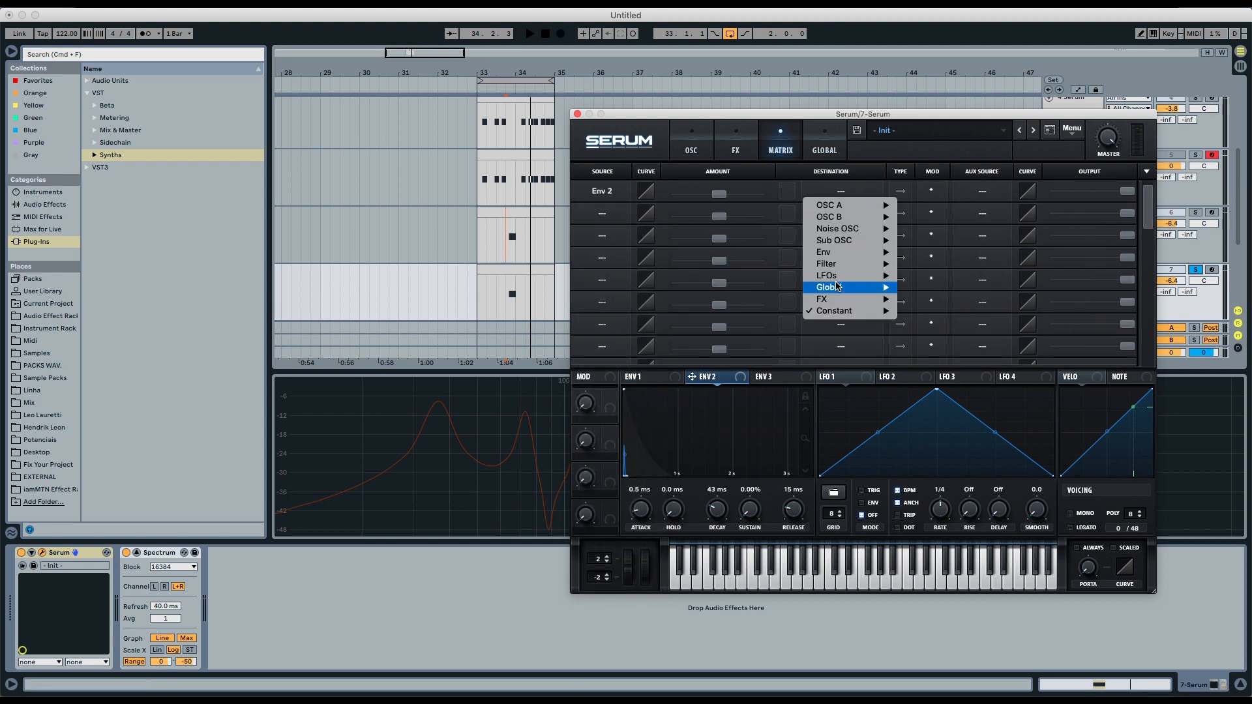
mouse_move(836, 288)
left_click(928, 287)
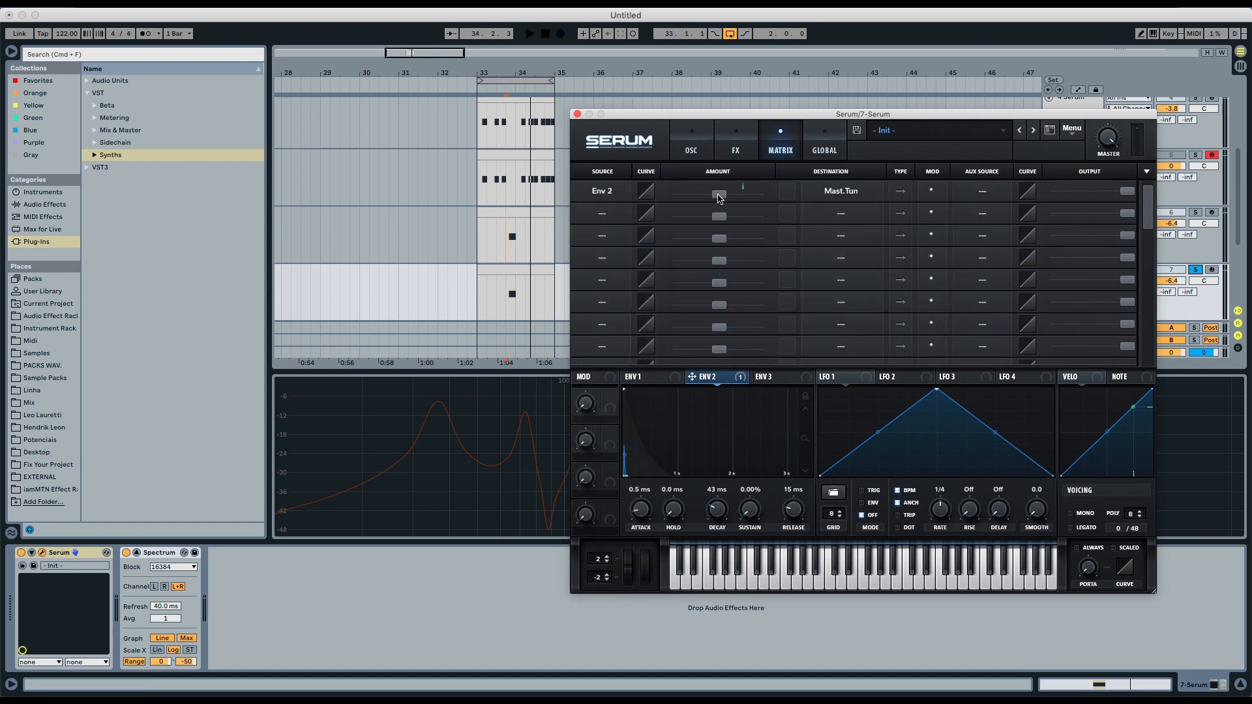
left_click_drag(719, 194, 724, 198)
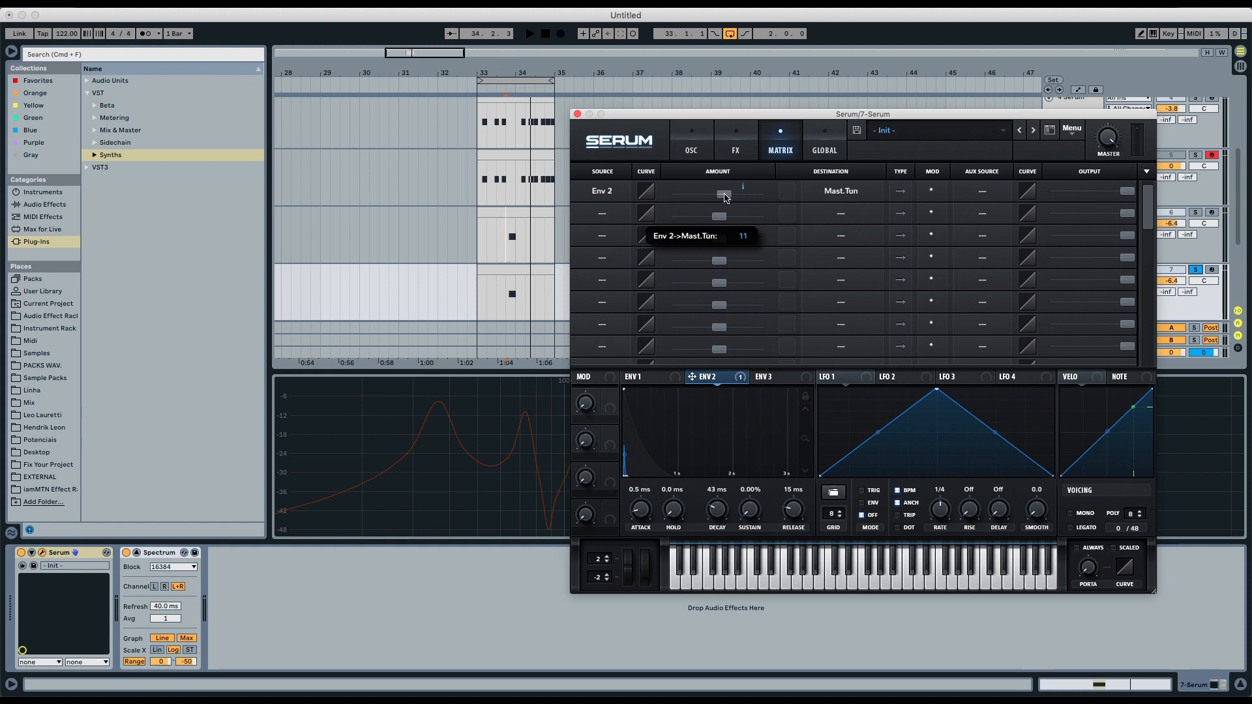
- Tweak Env 2's decay to about 34 ms while auditioning the loop
key("space")
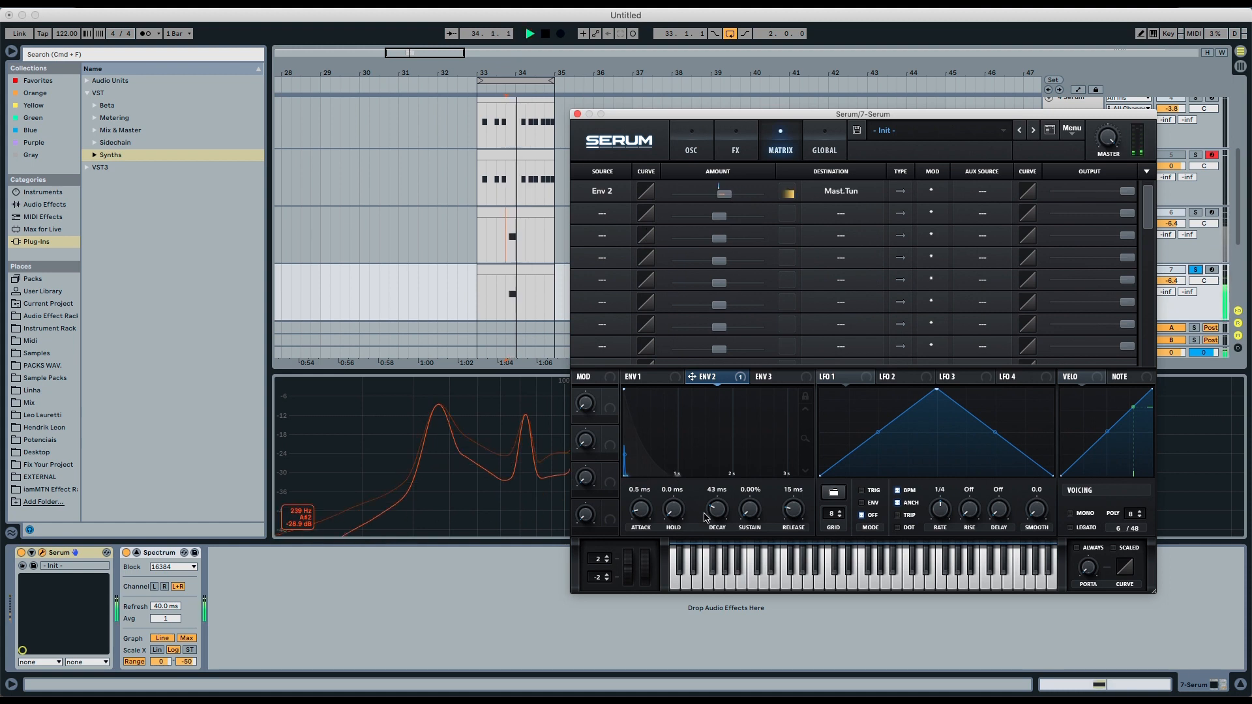
left_click_drag(715, 512, 712, 514)
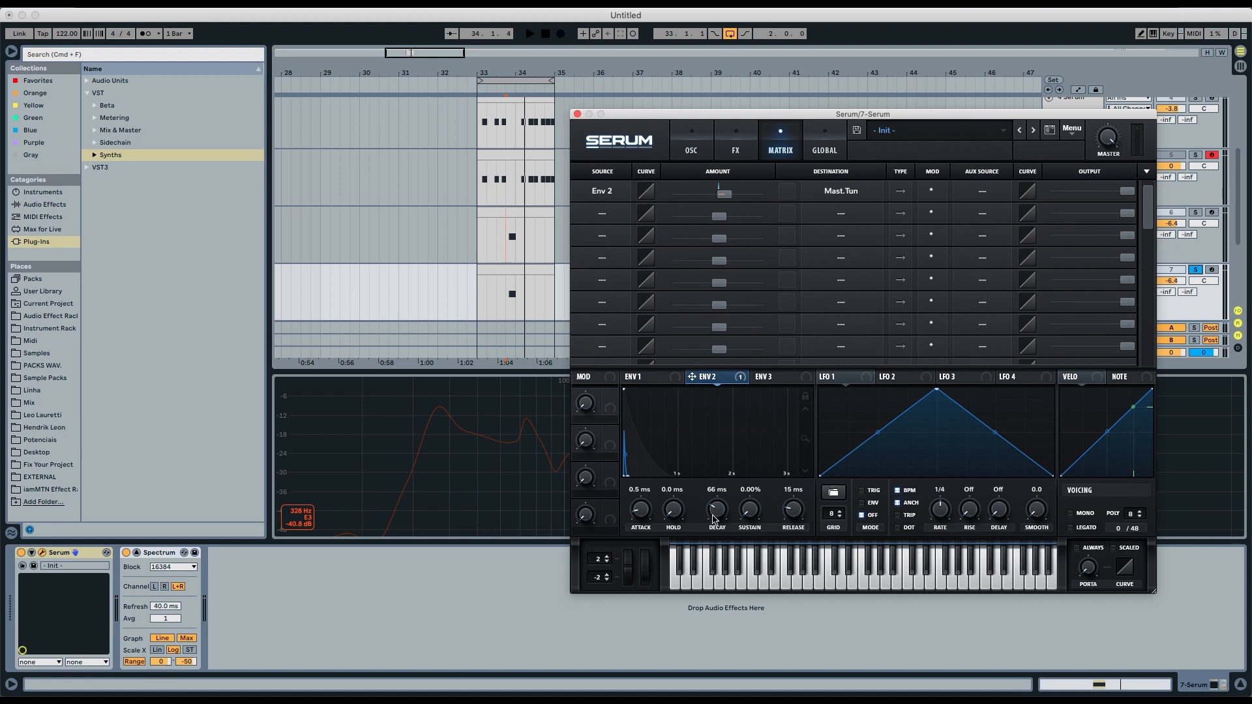
key("space")
left_click_drag(712, 514, 717, 516)
key("space")
key("space")
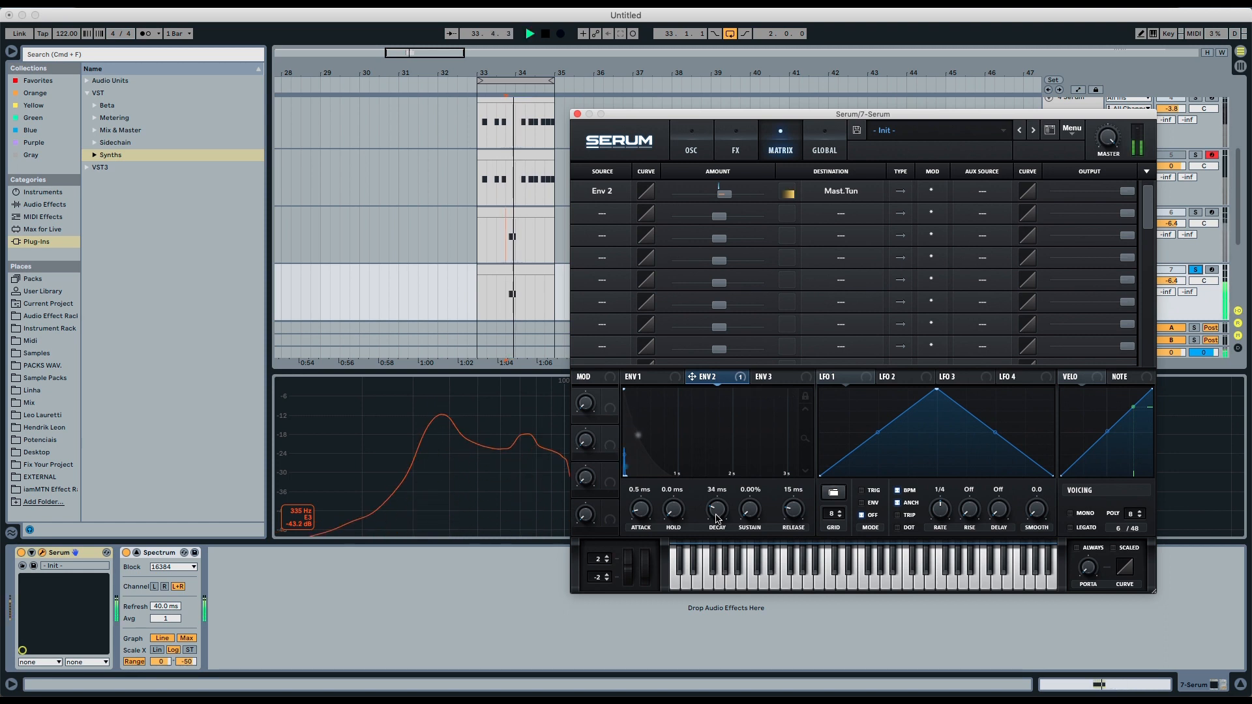
- Enable Distortion, Filter and Compressor effects and order them distortion, filter, compressor in the FX rack
left_click(723, 156)
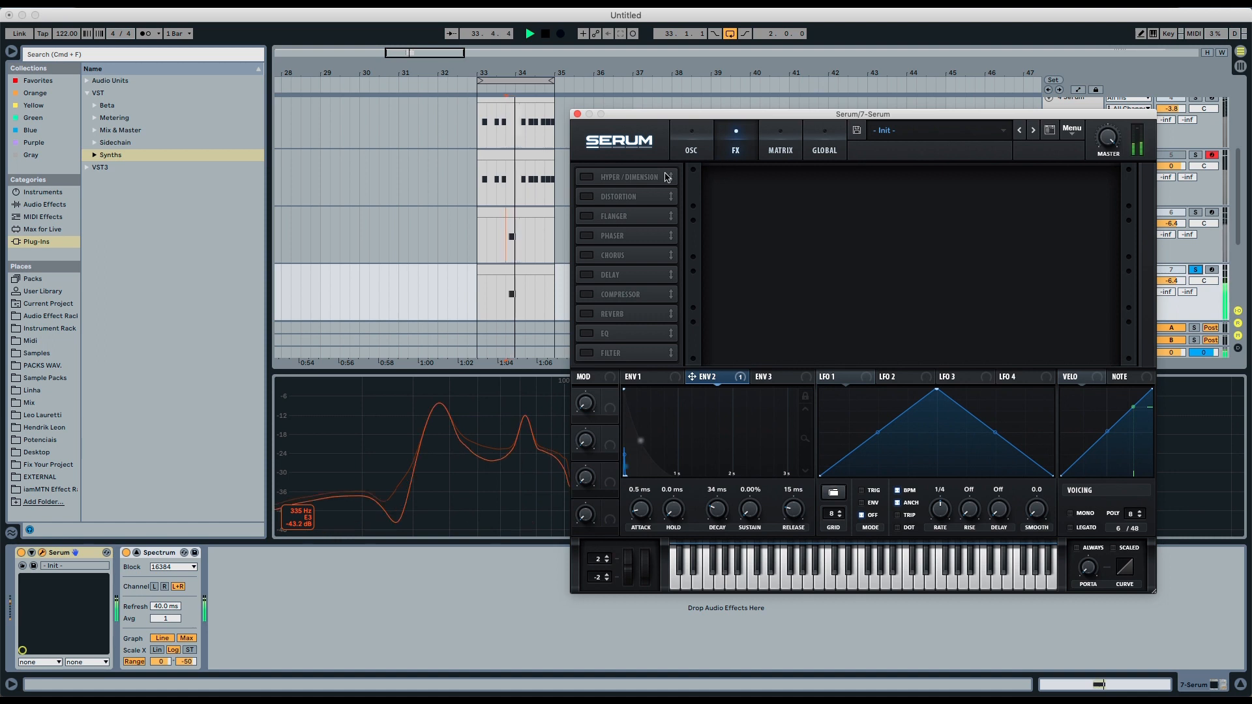
key("space")
left_click(587, 197)
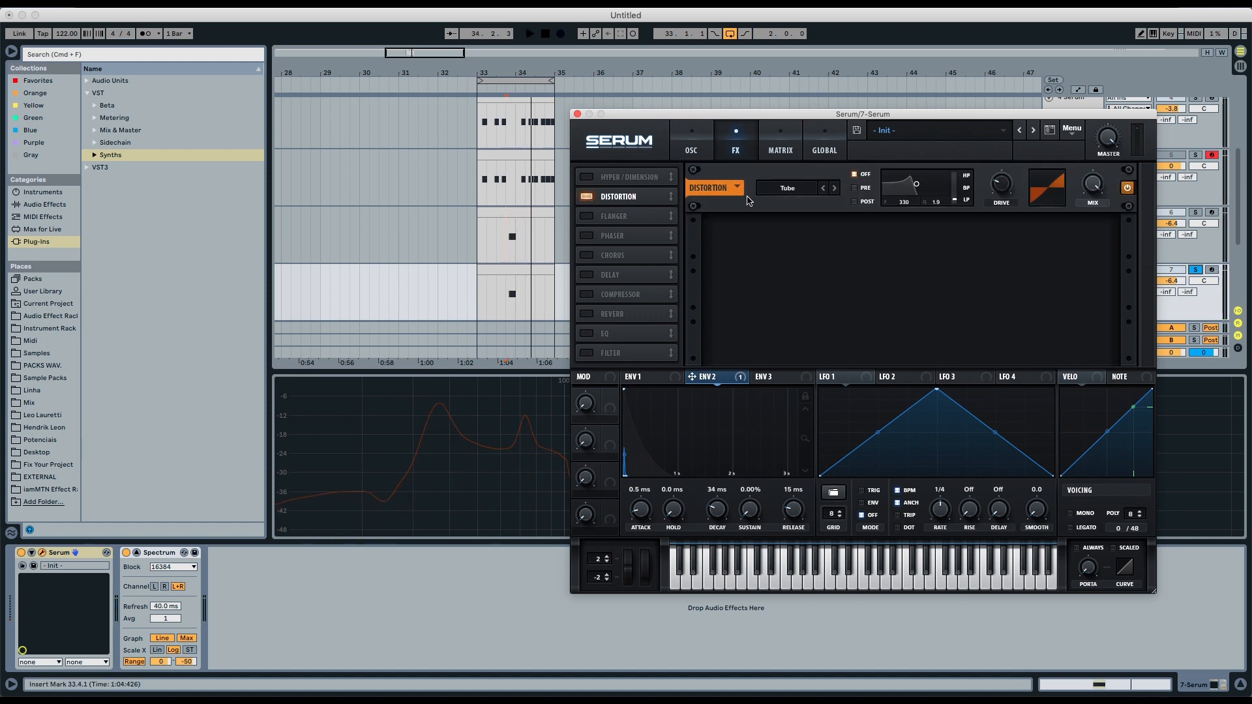
left_click(587, 352)
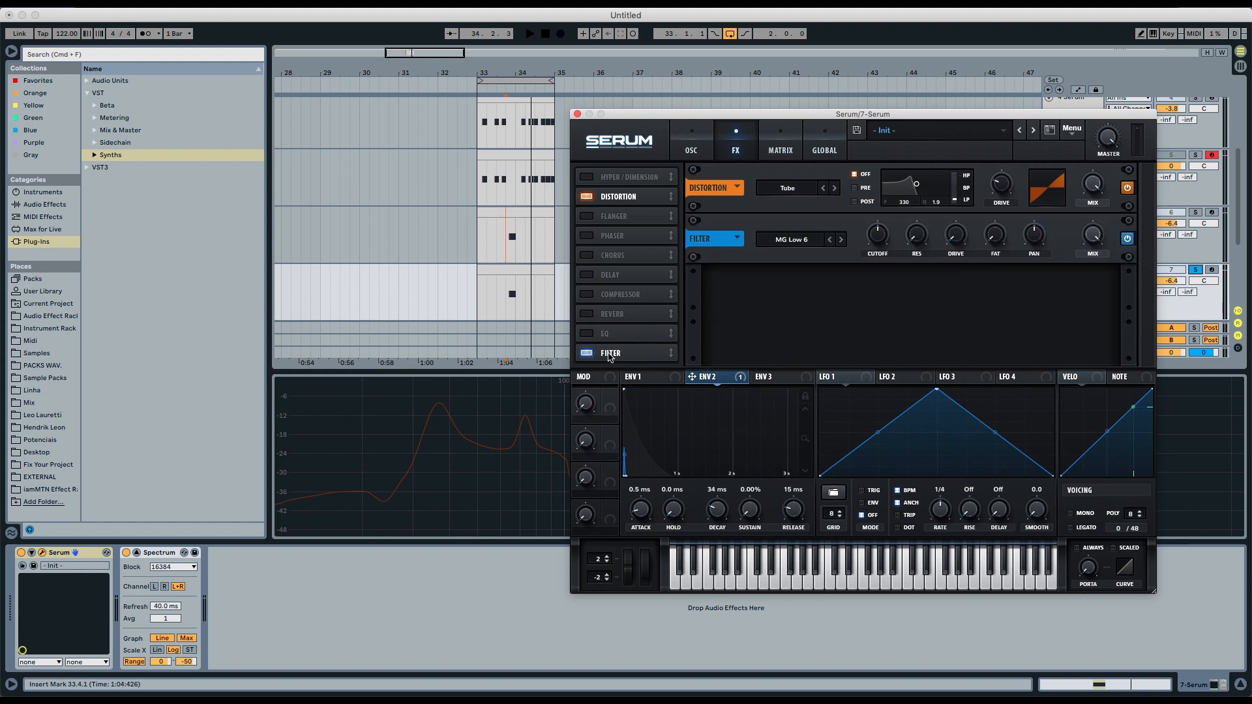
left_click_drag(612, 354, 623, 220)
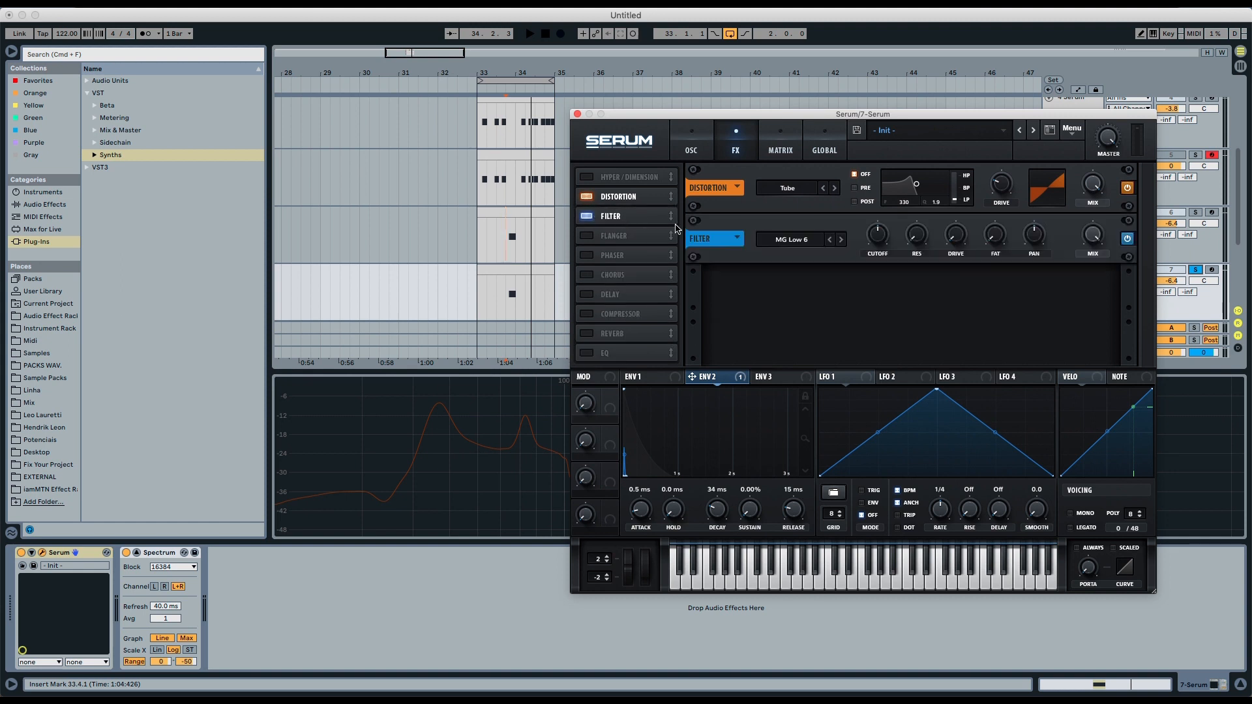
left_click(586, 314)
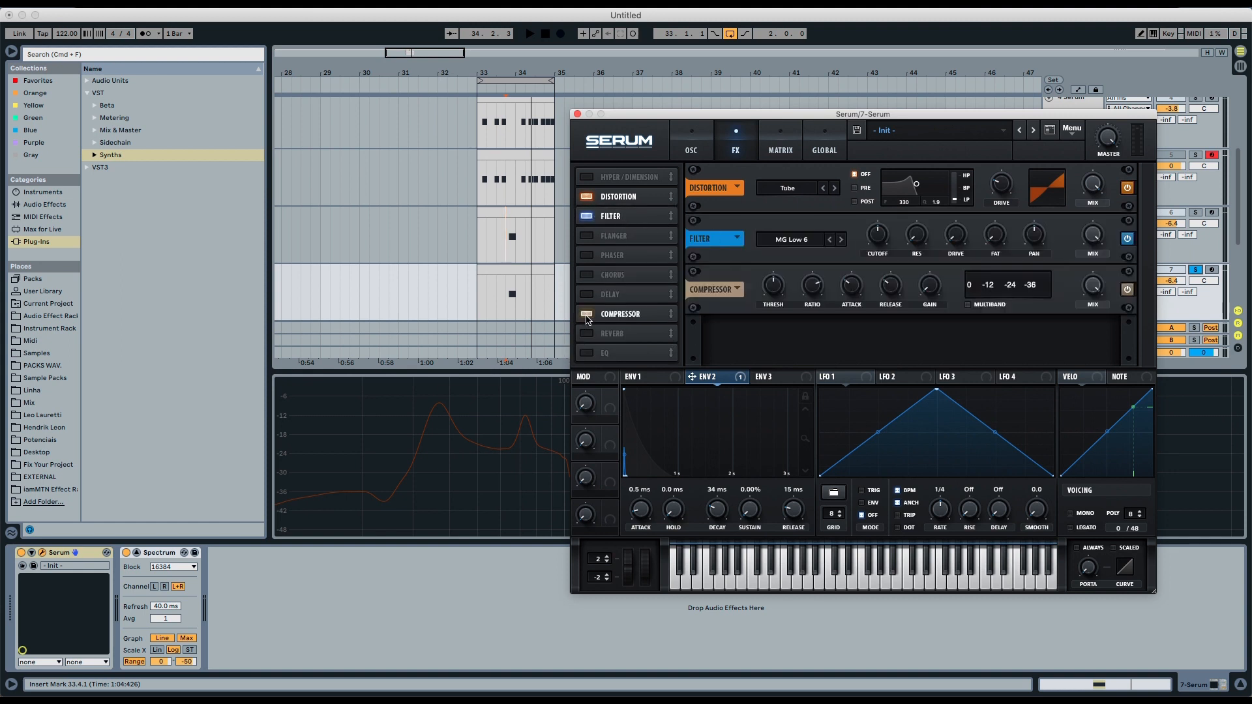
left_click_drag(613, 315, 623, 236)
mouse_move(930, 281)
key("space")
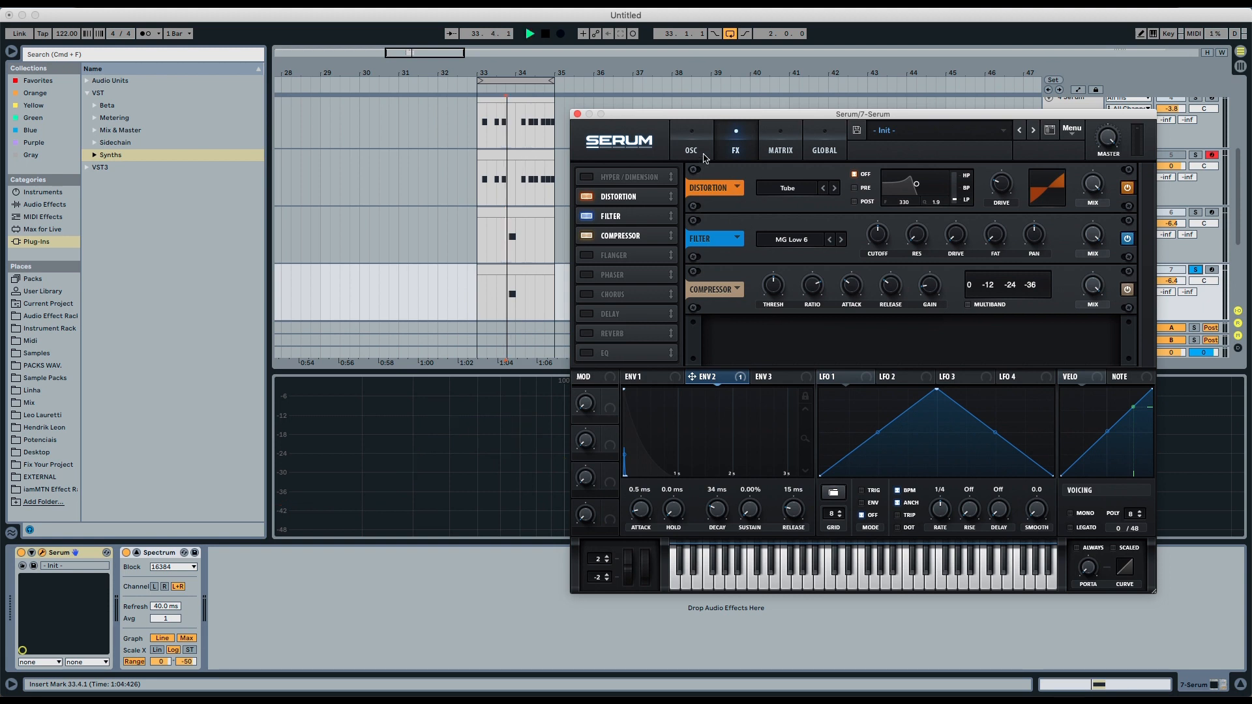
- Solo the 6 Serum and 7 Serum tracks in turn and play the loop to compare the remake
left_click(1195, 217)
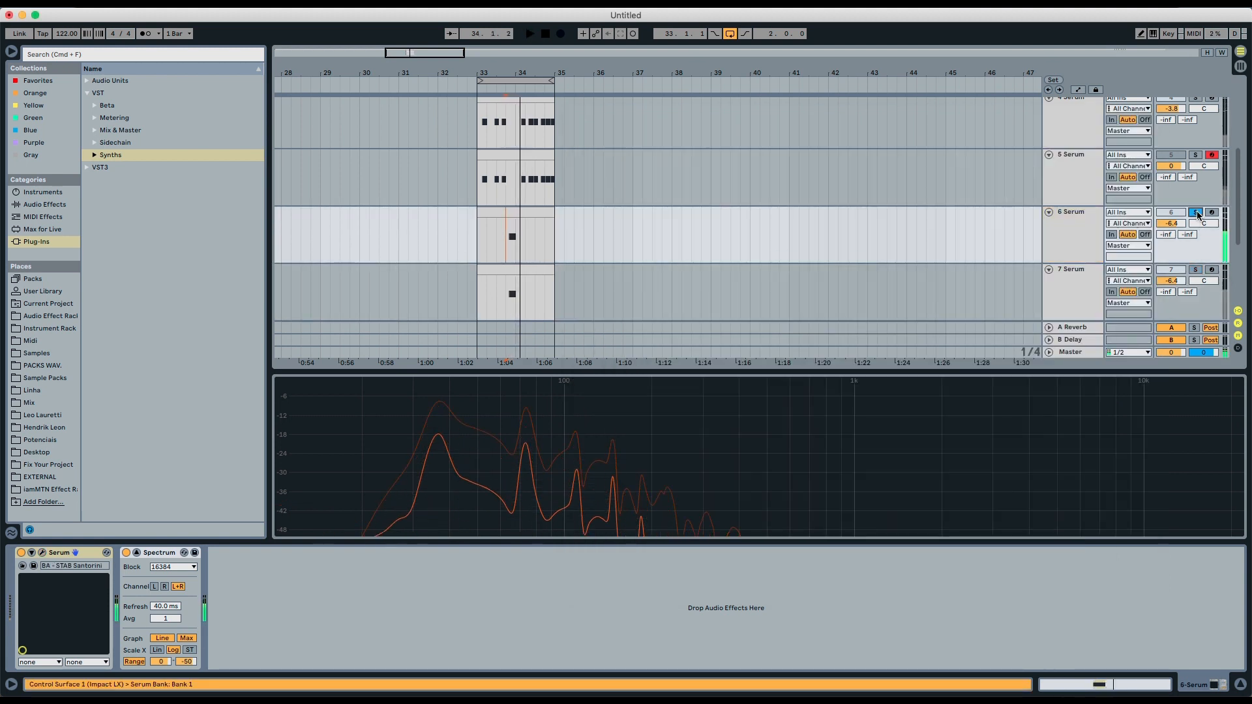
left_click(1155, 270)
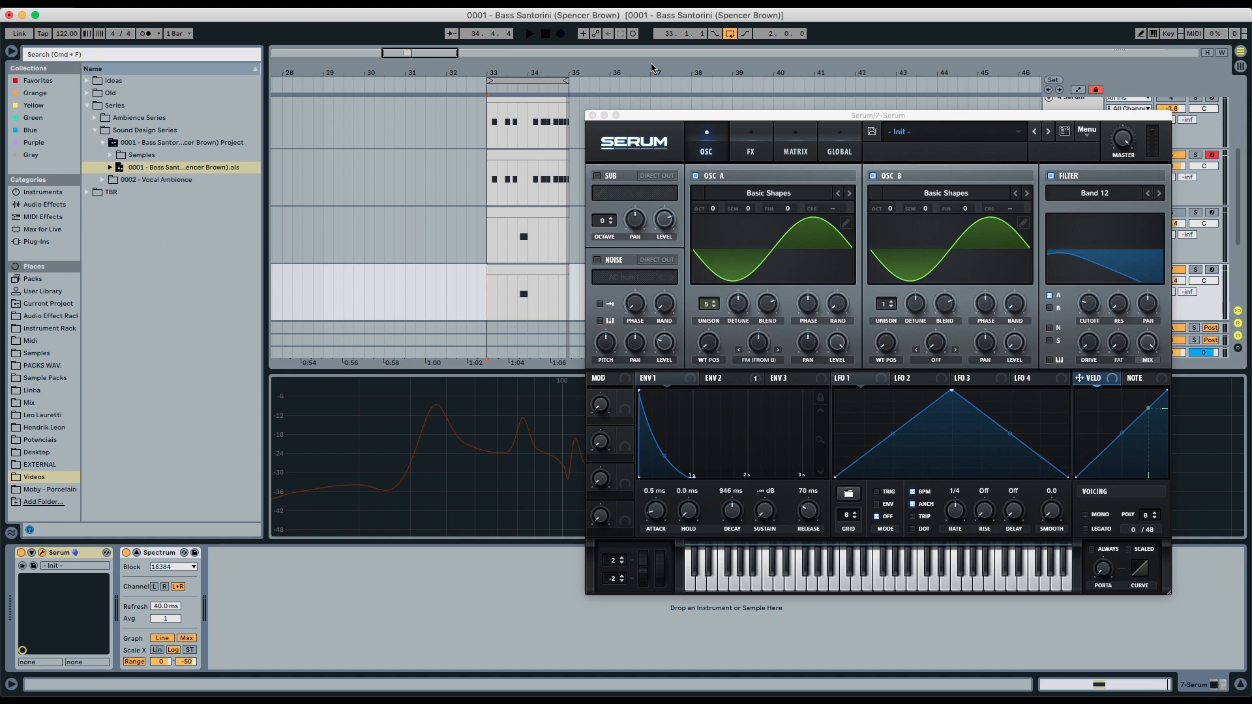
key("space")
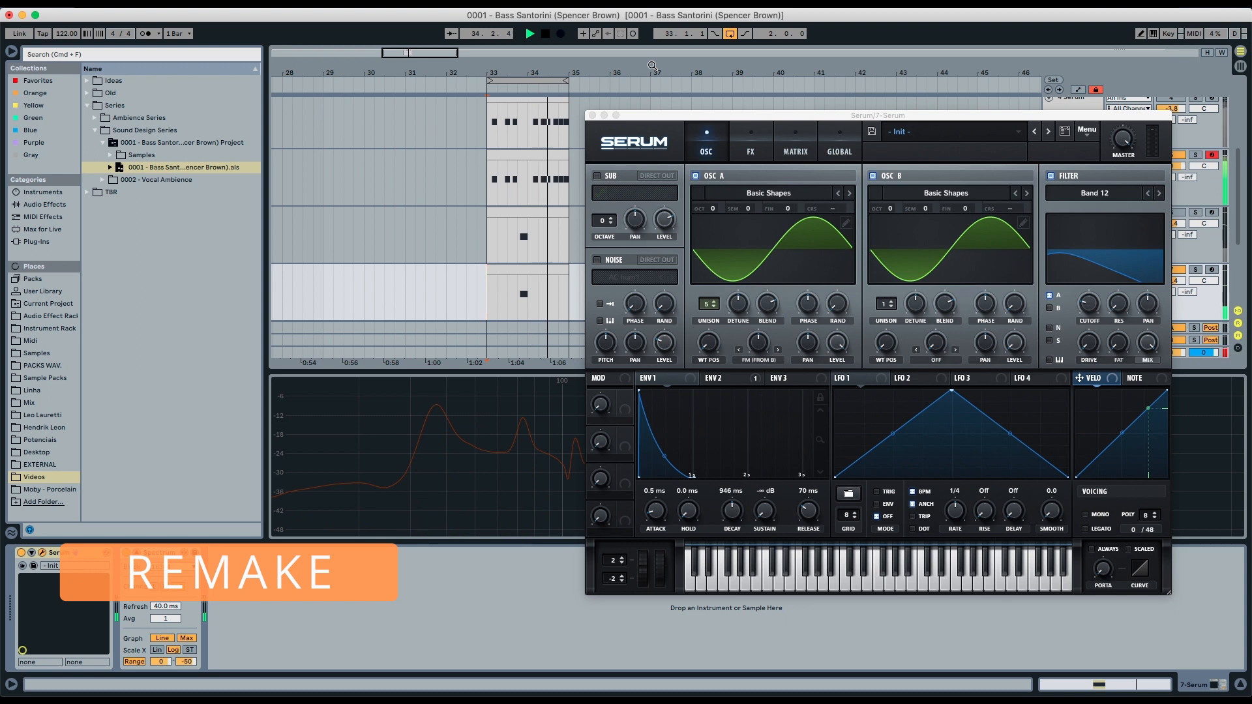
key("space")
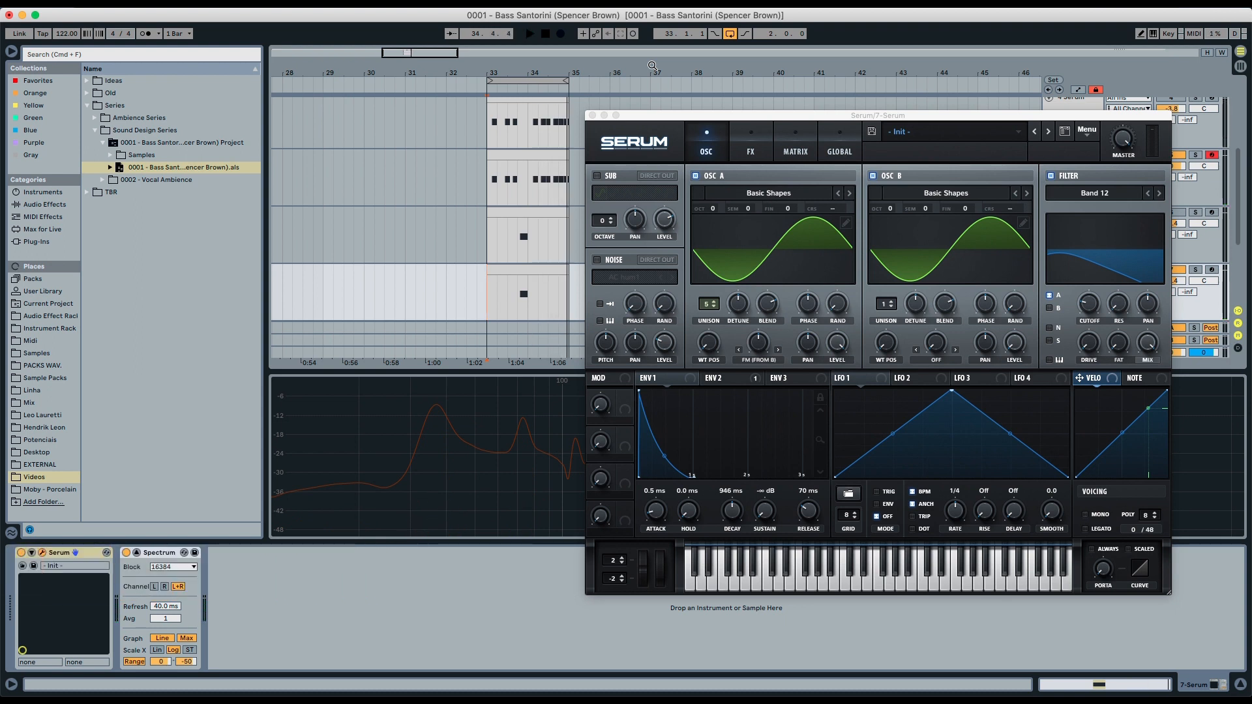